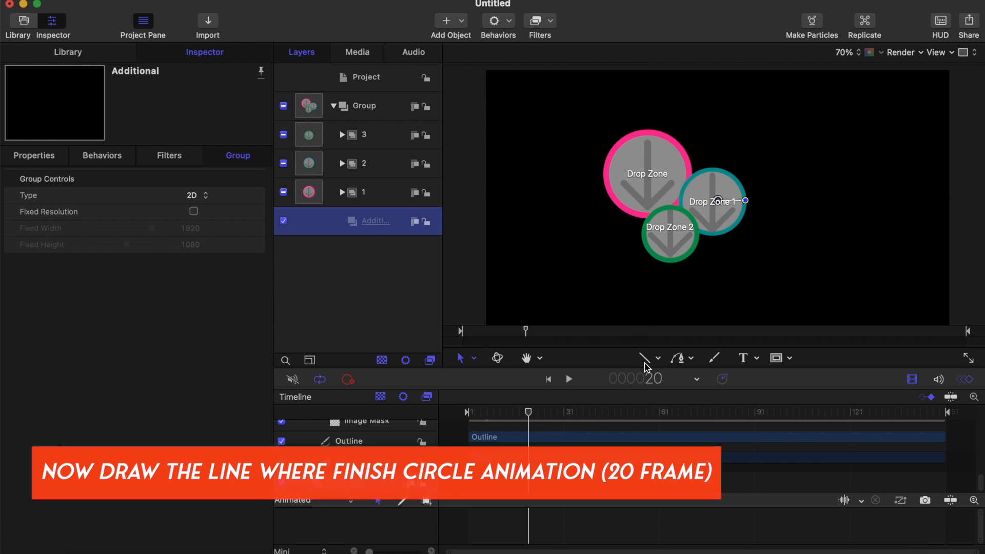
# - Draw a short diagonal line in the Additional group, running down to the upper-left edge of the pink circle
pyautogui.click(645, 359)
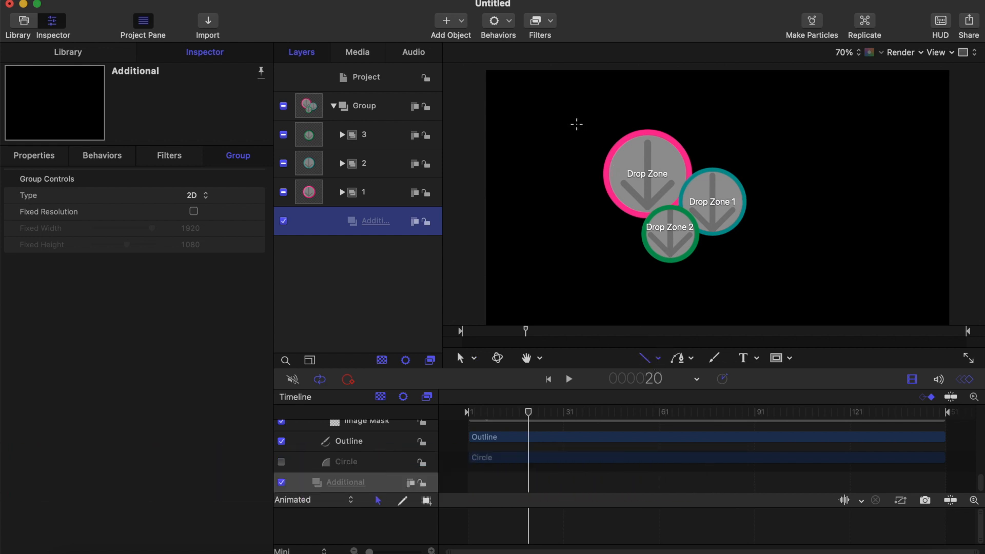
pyautogui.click(581, 127)
pyautogui.moveTo(581, 126); pyautogui.dragTo(612, 152)
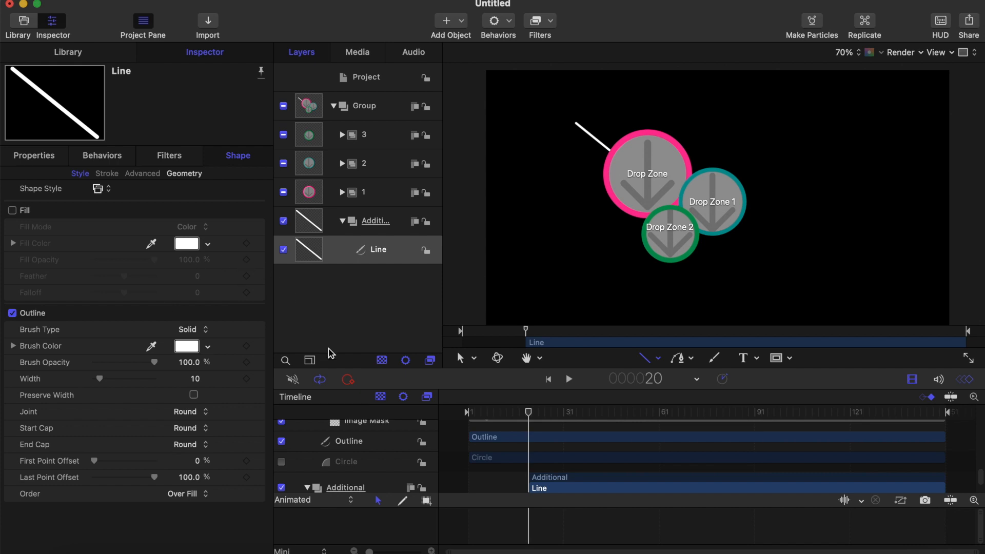
# - Draw a small circle at the outer end of the line beside the pink circle
pyautogui.scroll(-3, 539, 285)
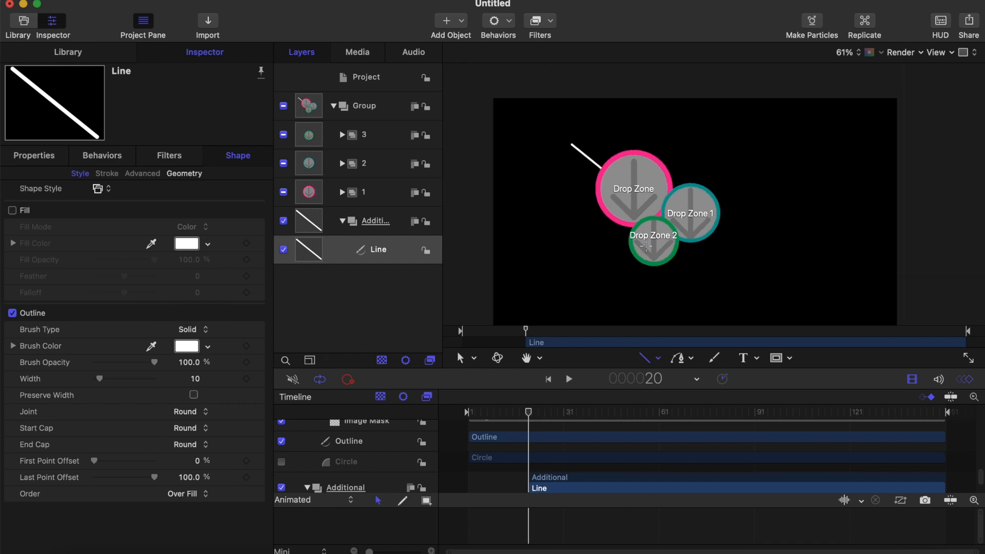
pyautogui.scroll(3, 539, 285)
pyautogui.scroll(1, 645, 245)
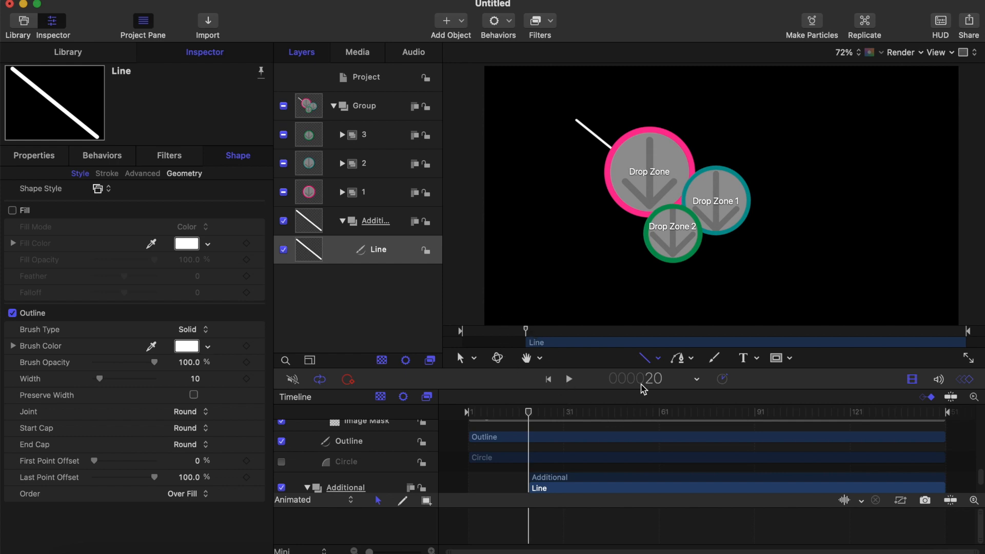
pyautogui.click(659, 359)
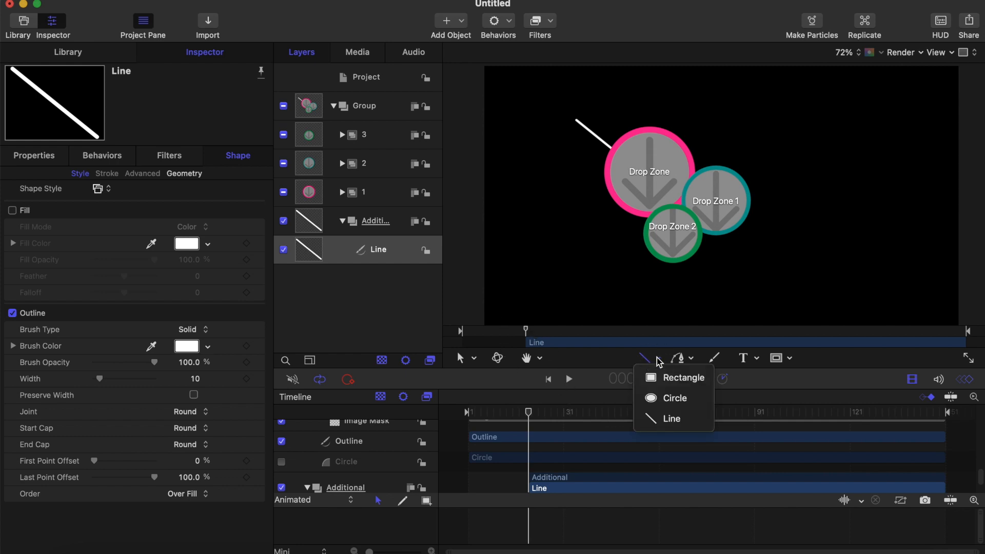
pyautogui.click(668, 397)
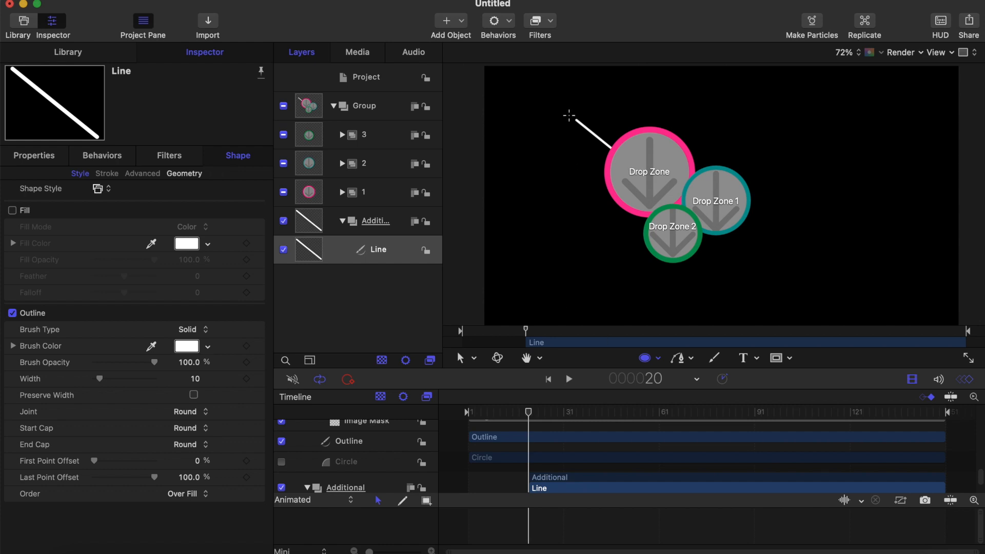
pyautogui.moveTo(571, 116); pyautogui.dragTo(580, 121)
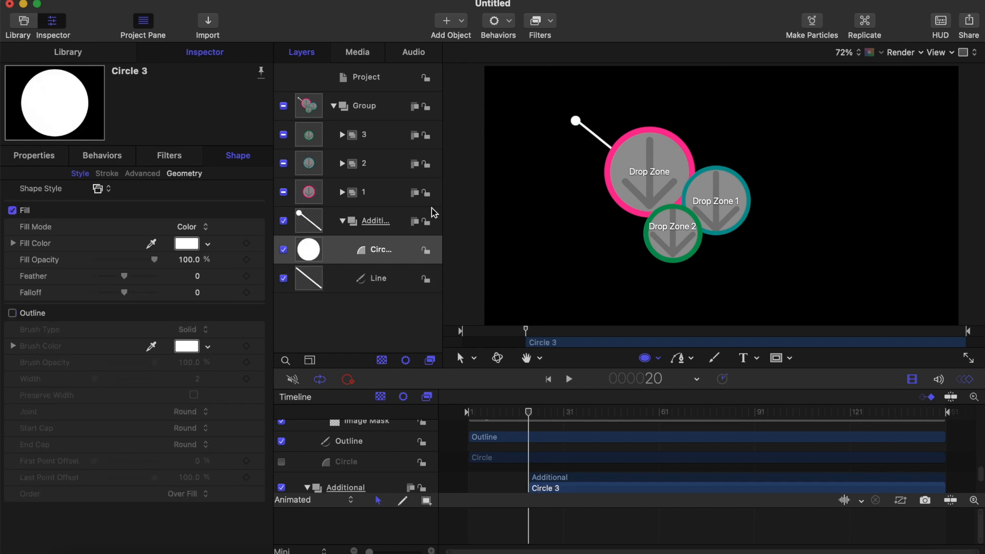
# - Move the small circle onto the line's end at X -588.4 px, Y 322.5 px
pyautogui.click(20, 156)
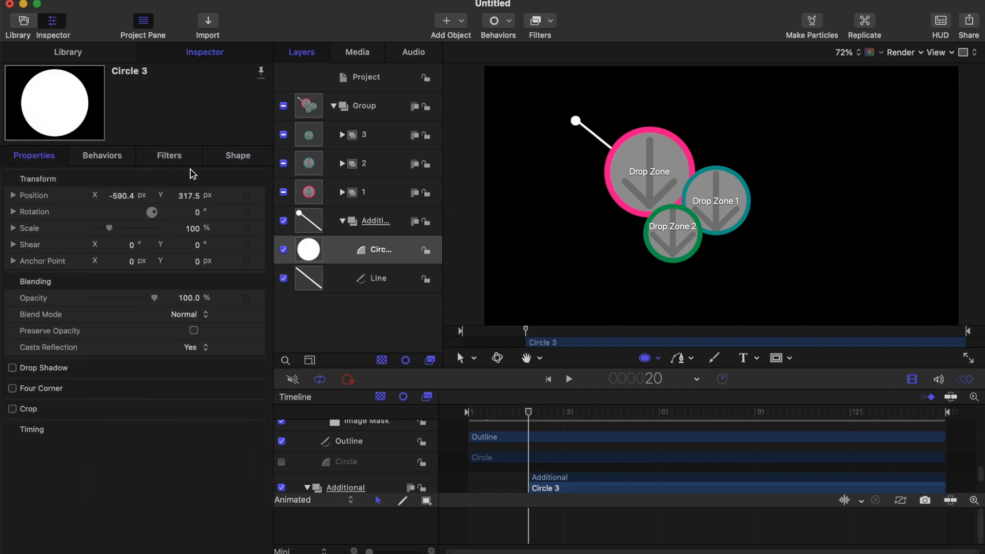
pyautogui.click(189, 196)
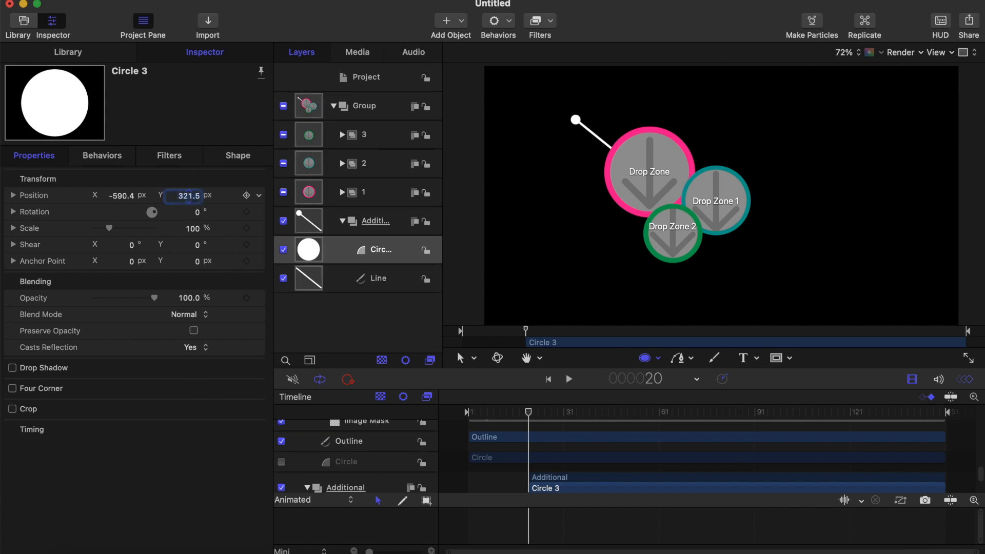
pyautogui.moveTo(122, 199); pyautogui.dragTo(123, 198)
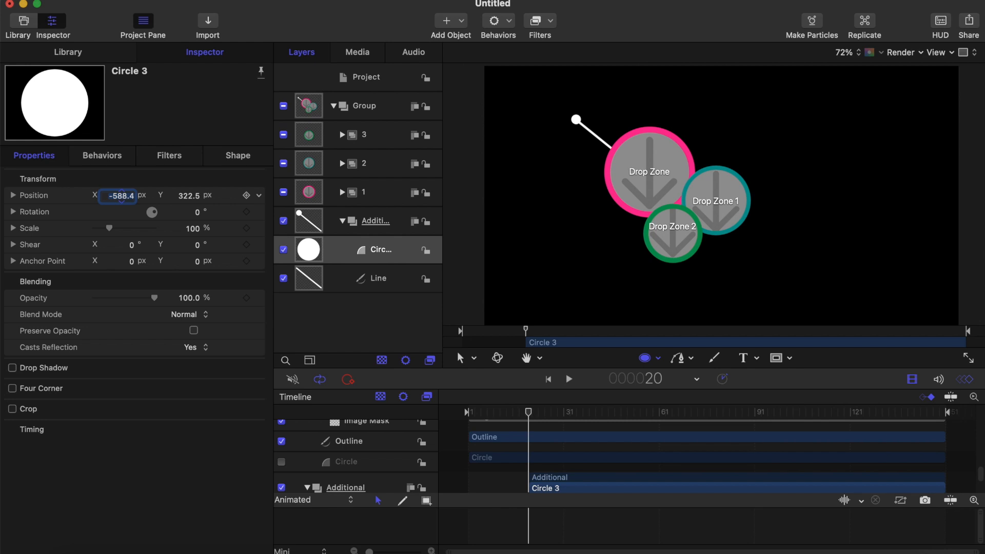
# - Fill the small circle with the pink sampled from the large circle's outline
pyautogui.click(224, 158)
pyautogui.click(185, 246)
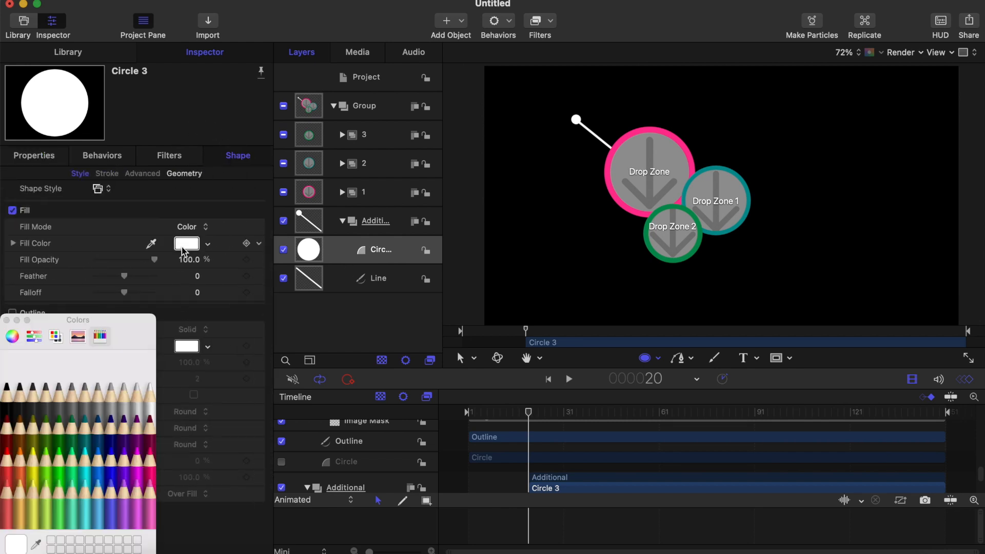
pyautogui.click(26, 340)
pyautogui.click(12, 336)
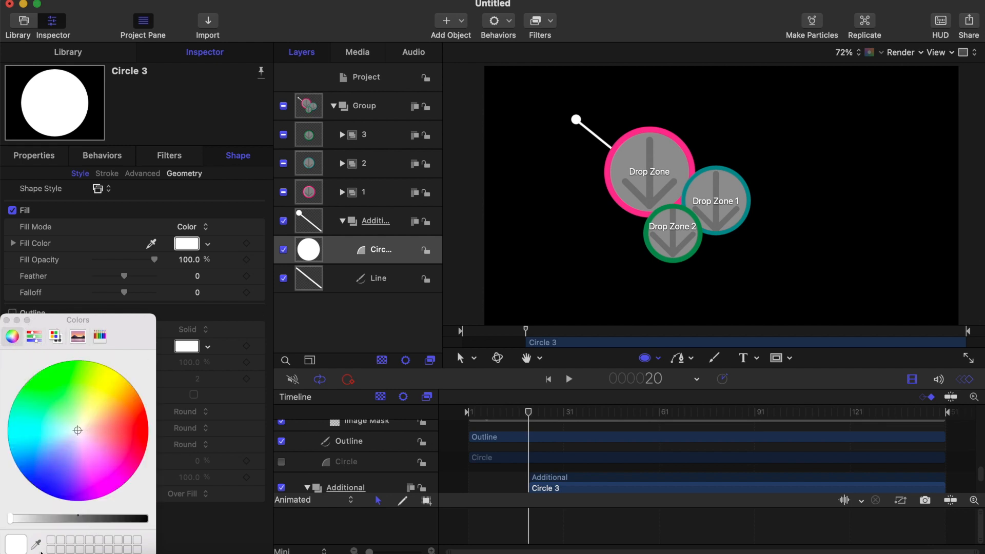
pyautogui.click(36, 544)
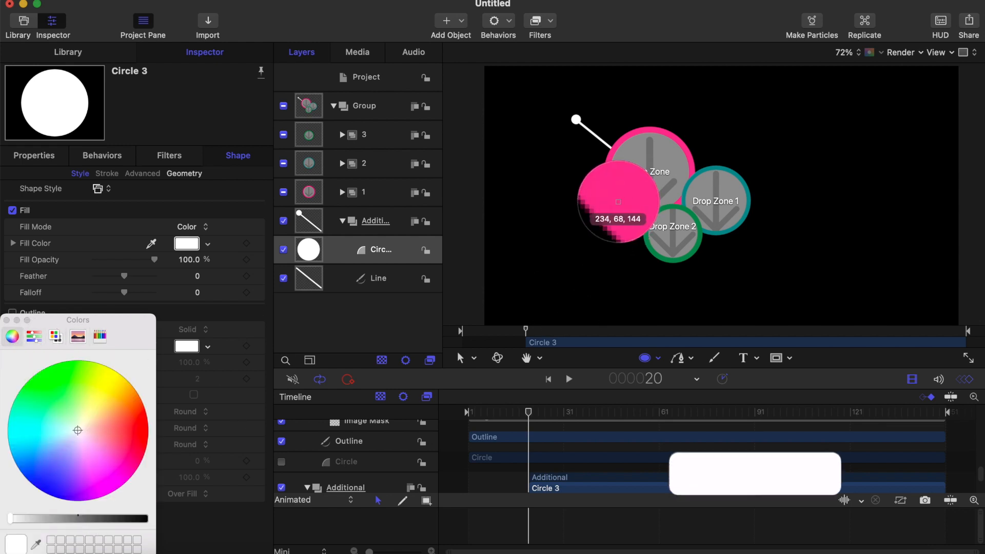
pyautogui.click(618, 202)
pyautogui.click(7, 320)
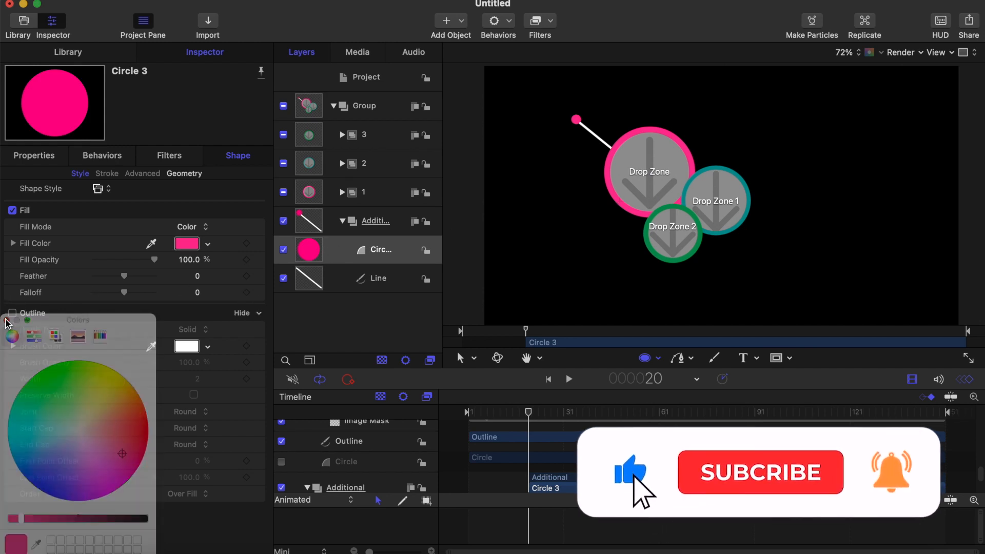
# - Group the pink dot and its line together inside the Additional group, and collapse the new group
pyautogui.moveTo(528, 413)
pyautogui.mouseDown()
pyautogui.moveTo(504, 414)
pyautogui.moveTo(529, 413)
pyautogui.mouseUp()
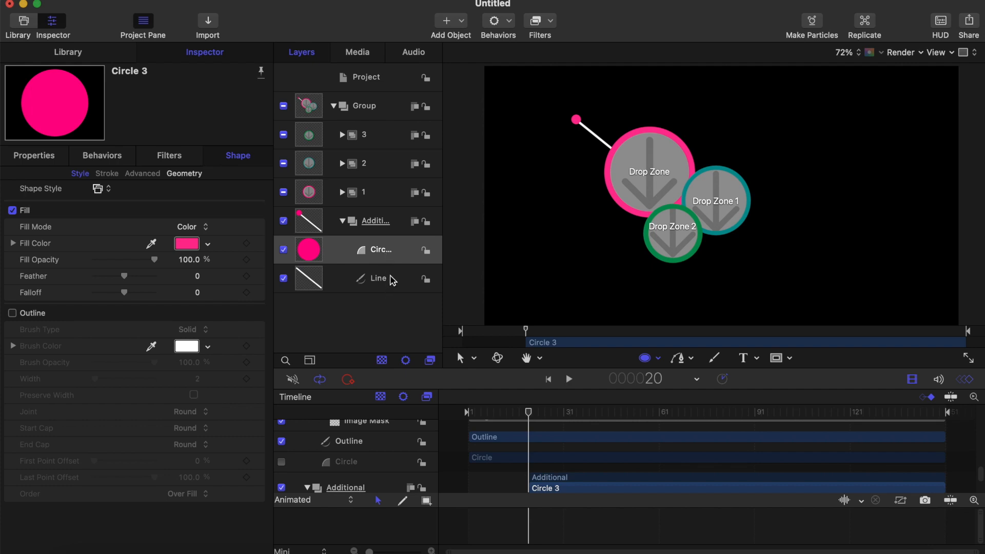
pyautogui.keyDown('shift'); pyautogui.click(392, 280); pyautogui.keyUp('shift')
pyautogui.rightClick(385, 253)
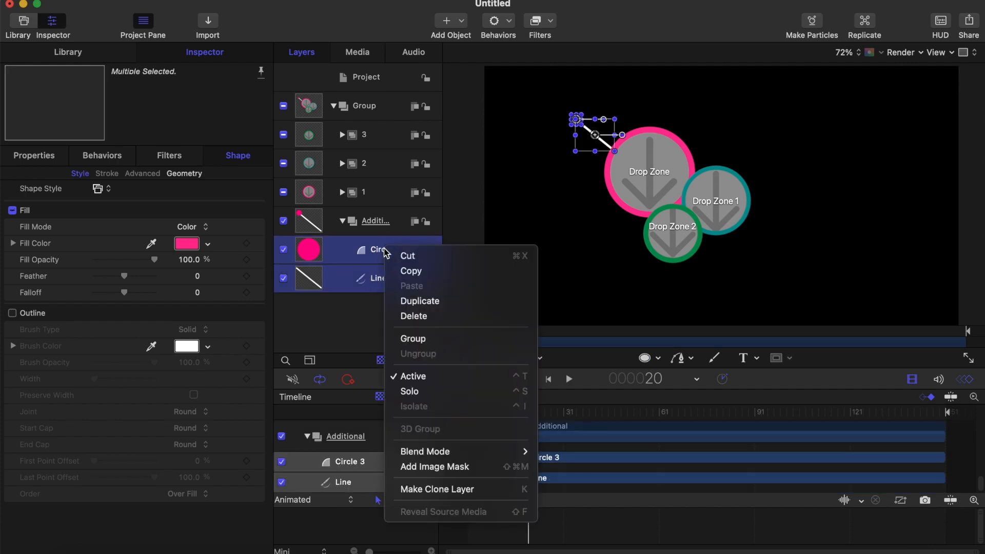
pyautogui.click(414, 340)
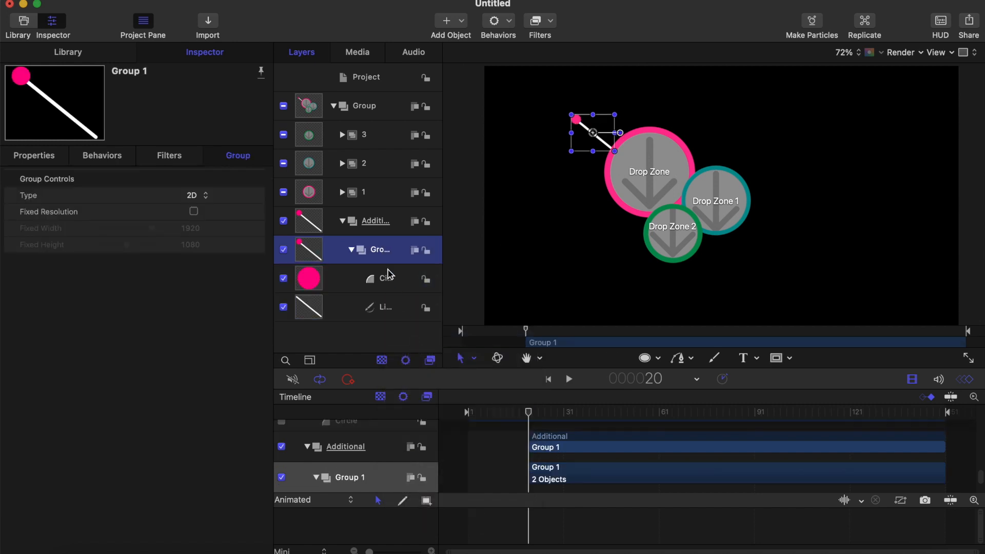
pyautogui.click(351, 250)
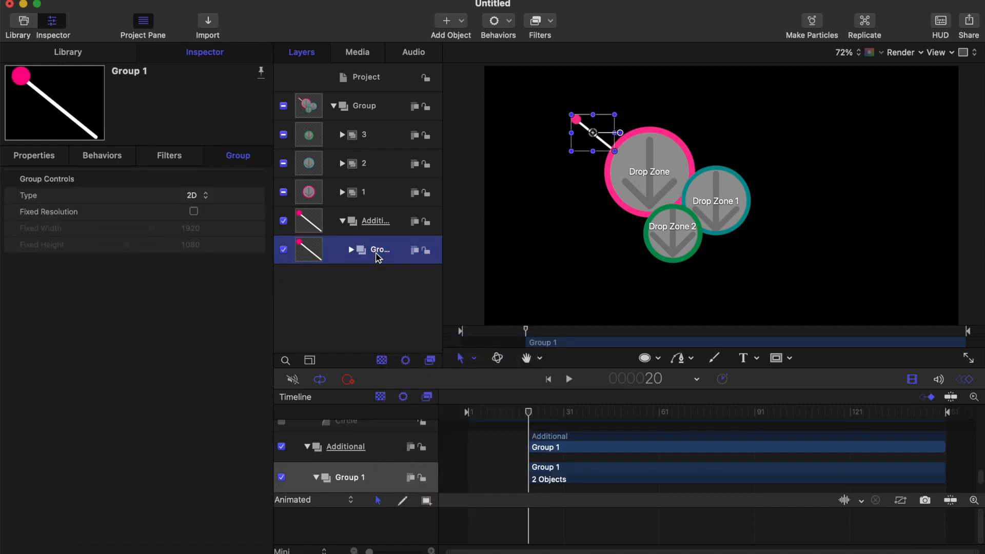
pyautogui.click(380, 280)
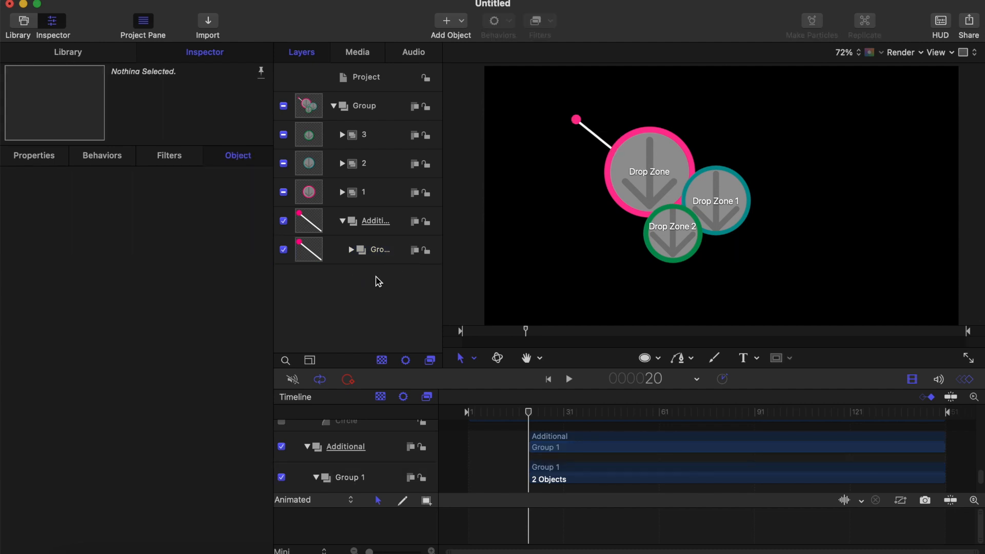
# - Draw a second short diagonal line in the Additional group, from the teal circle's upper-right edge outward
pyautogui.click(378, 231)
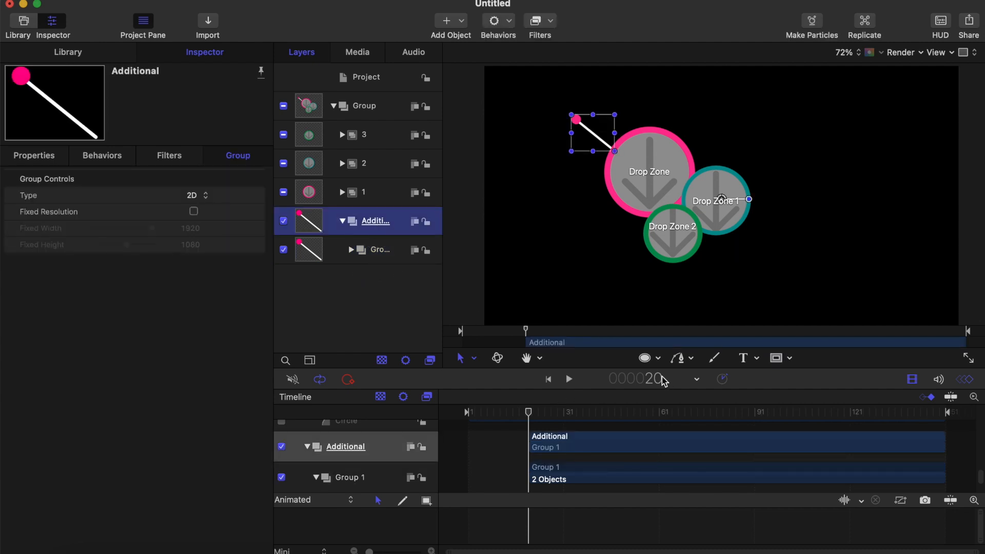
pyautogui.click(648, 357)
pyautogui.click(658, 359)
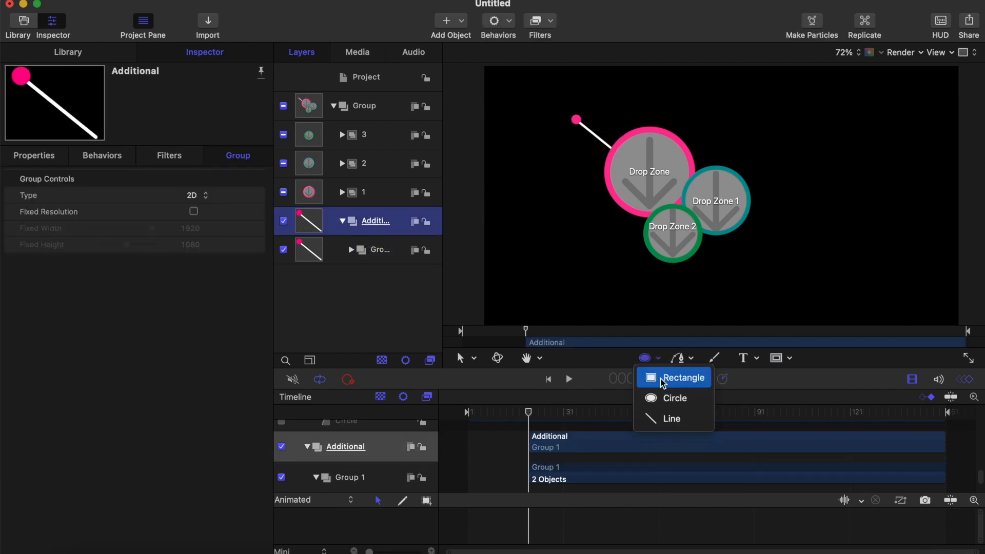
pyautogui.click(667, 418)
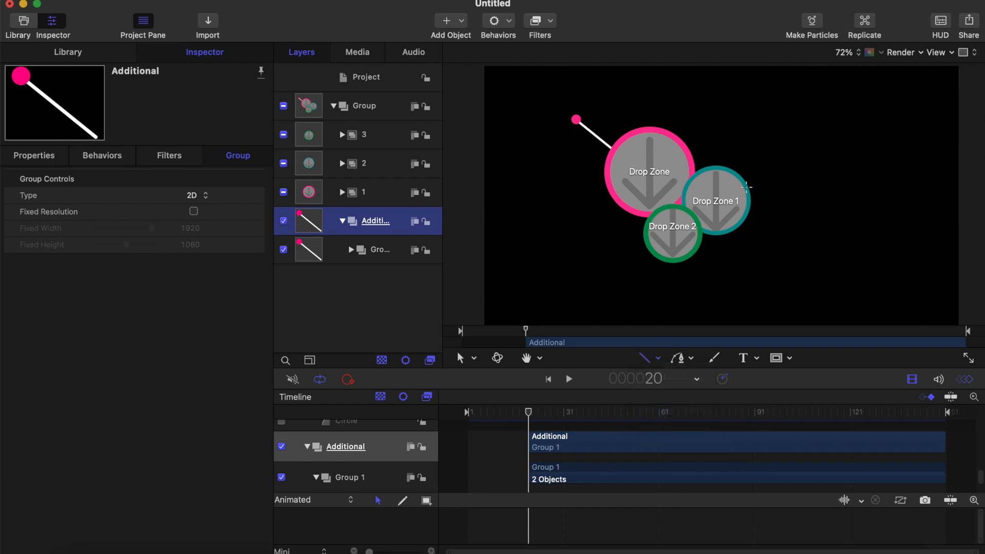
pyautogui.moveTo(747, 186); pyautogui.dragTo(780, 164)
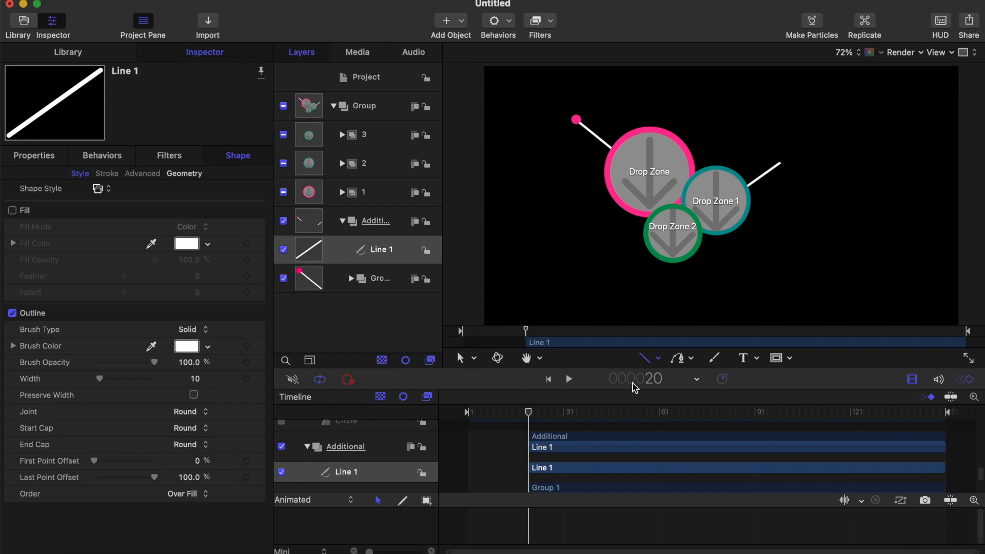
# - Draw a small circle at the outer end of the line beside the teal circle
pyautogui.click(658, 358)
pyautogui.click(657, 404)
pyautogui.moveTo(778, 161); pyautogui.dragTo(785, 165)
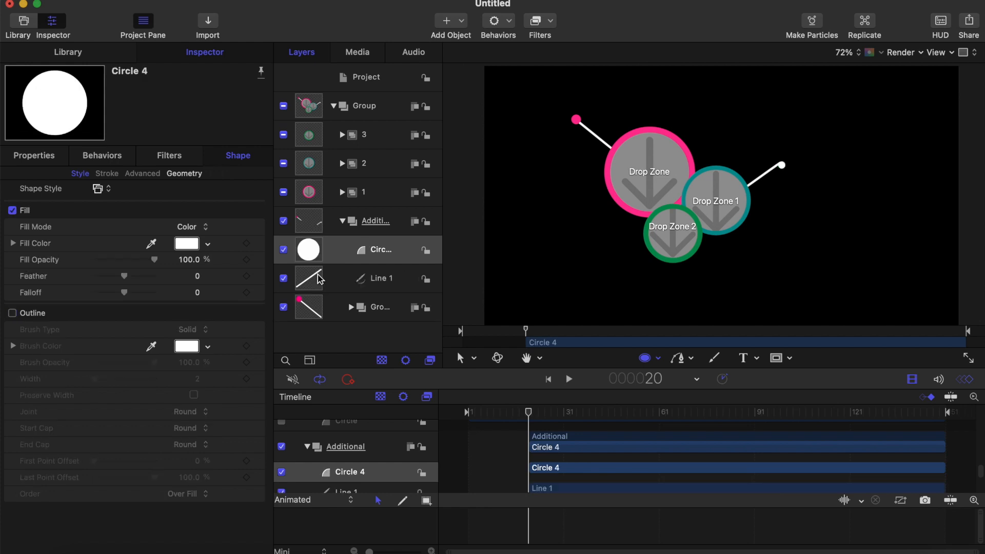
# - Scale the new small circle to 116% and position it at X 232.8 px, Y 140.8 px on the line's end
pyautogui.click(32, 157)
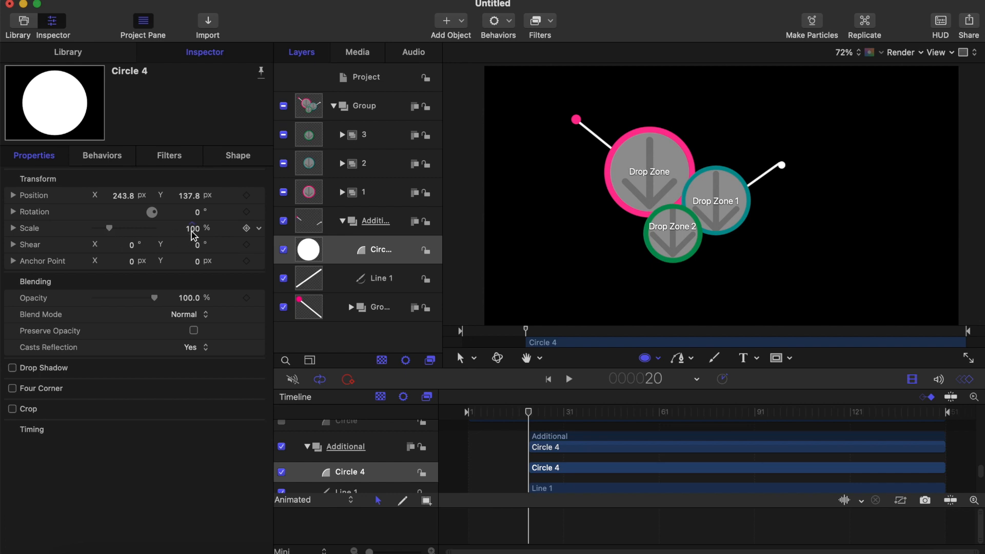
pyautogui.click(193, 232)
pyautogui.moveTo(192, 231); pyautogui.dragTo(191, 230)
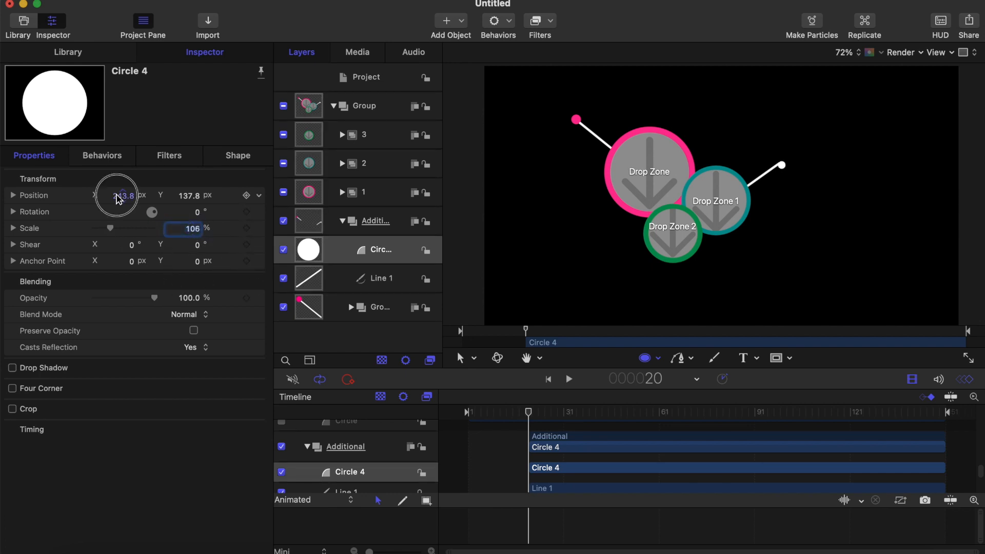
pyautogui.moveTo(123, 197); pyautogui.dragTo(123, 197)
pyautogui.moveTo(190, 197); pyautogui.dragTo(189, 195)
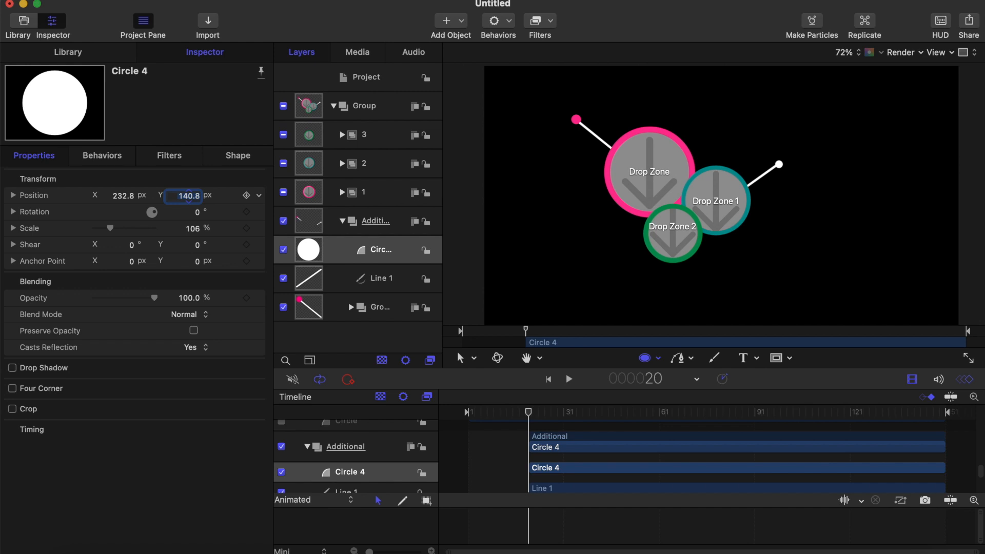
pyautogui.click(191, 233)
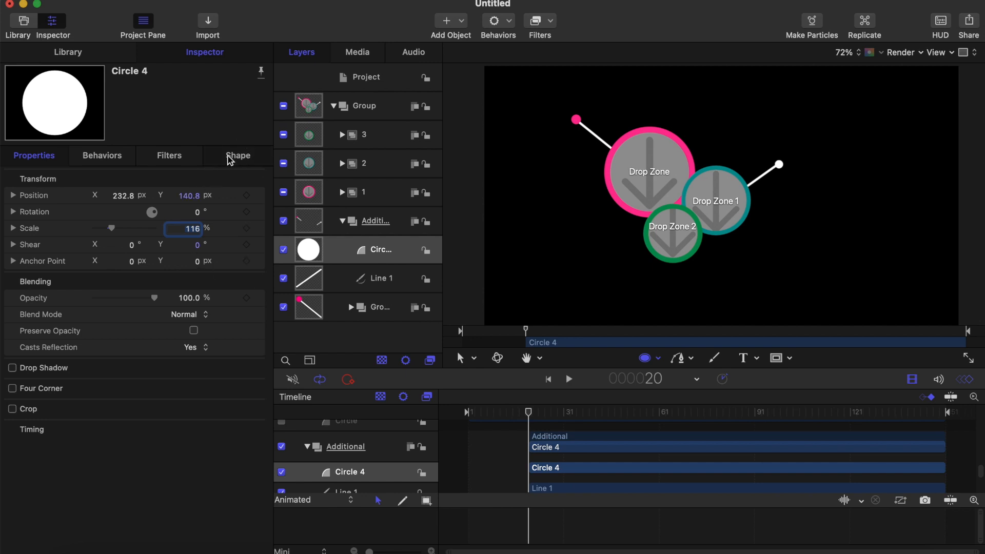
# - Fill the second small circle with the teal sampled from the Drop Zone 1 circle's outline
pyautogui.click(229, 157)
pyautogui.click(186, 244)
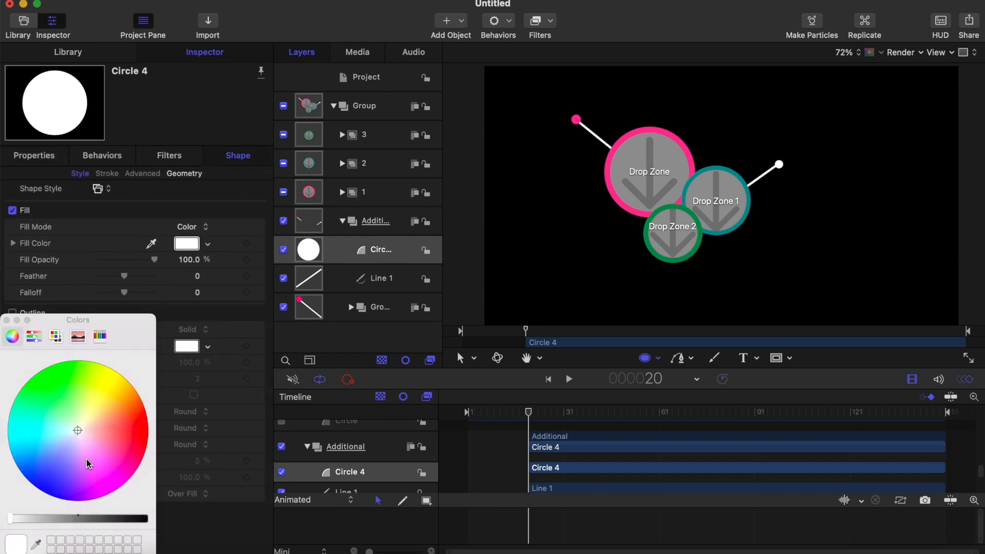
pyautogui.click(36, 545)
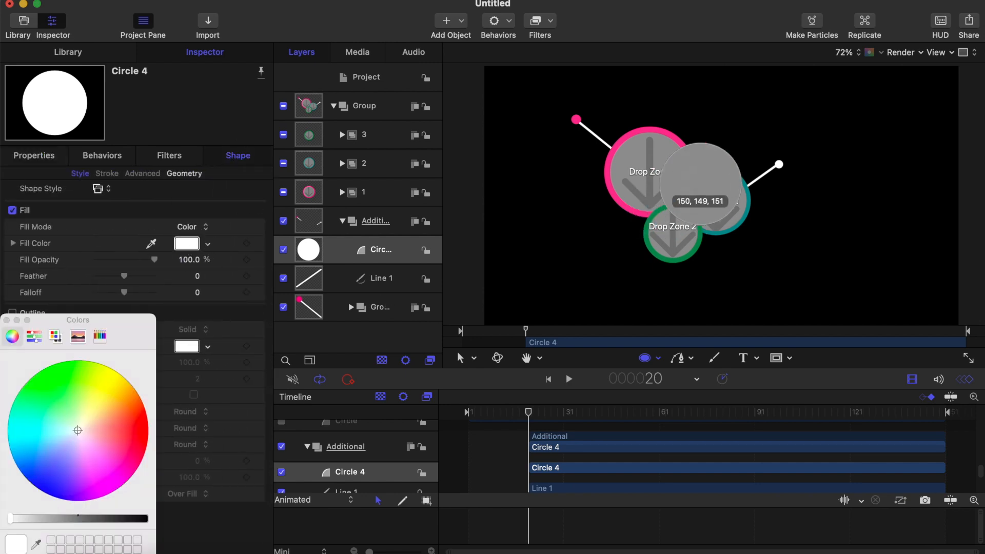
pyautogui.click(724, 173)
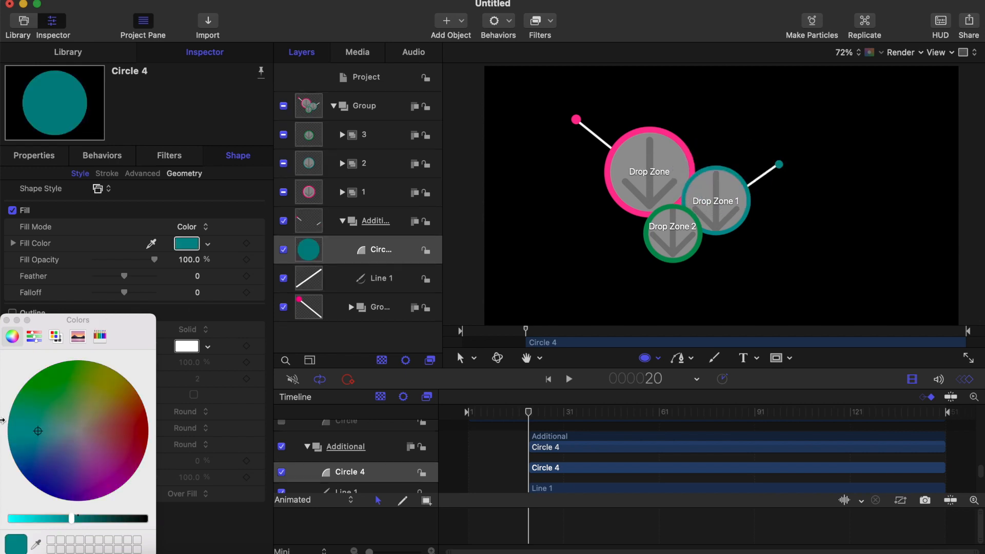
pyautogui.click(6, 320)
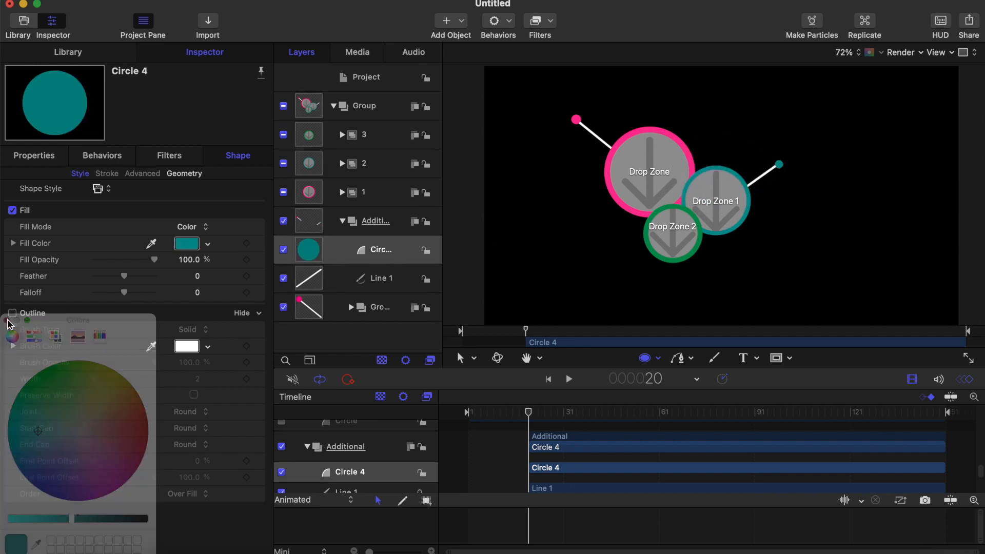
# - Adjust the teal dot's vertical position to Y 141.8 px
pyautogui.click(50, 154)
pyautogui.click(189, 197)
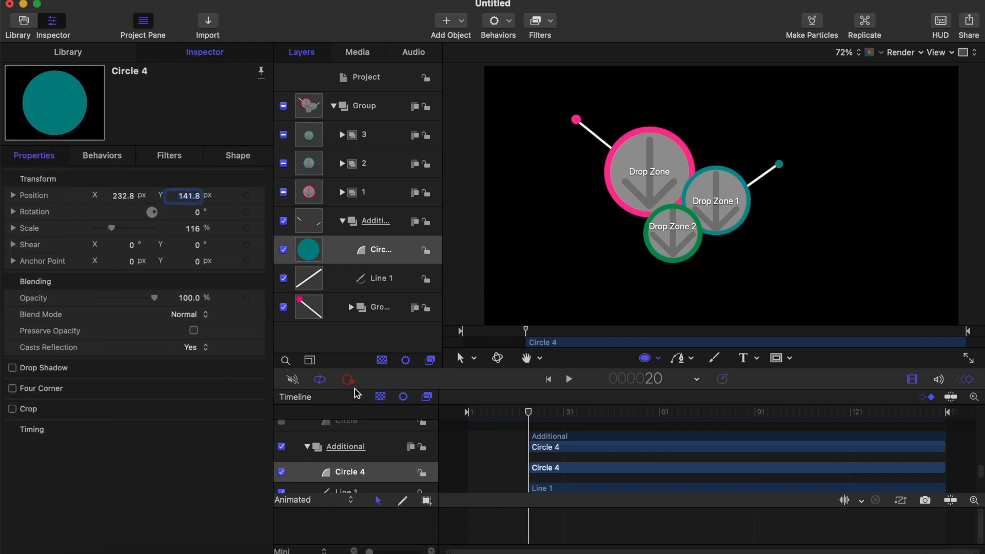
# - Rename the group holding the pink dot and its line as 3
pyautogui.click(369, 308)
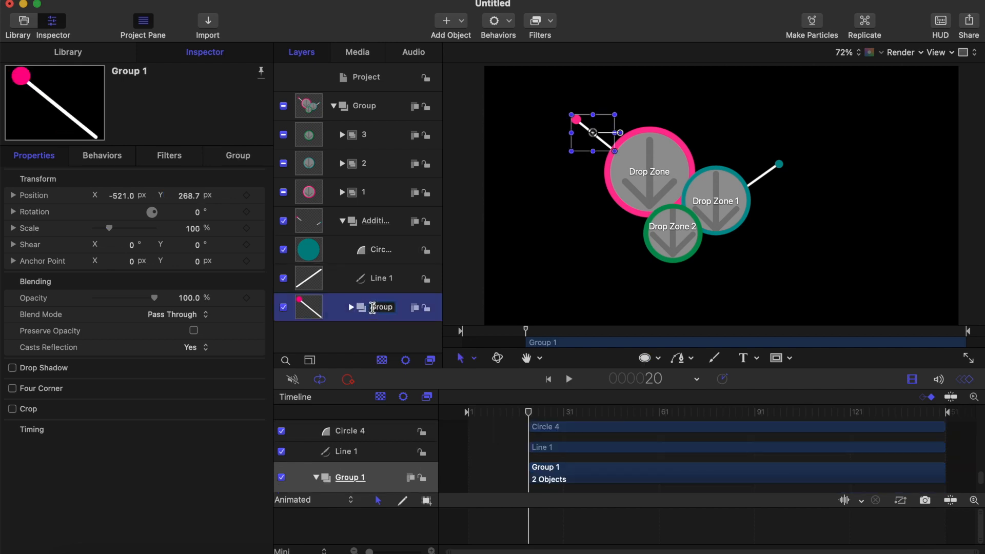
pyautogui.press('BackSpace')
pyautogui.write('3')
pyautogui.press('Return')
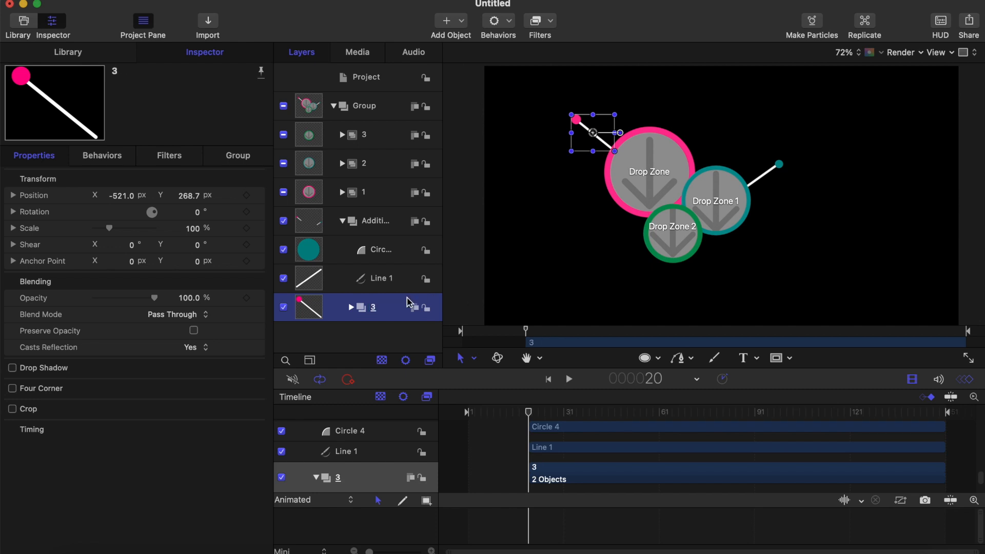
# - Rename the group holding the pink dot and its line as 1
pyautogui.doubleClick(374, 307)
pyautogui.press('BackSpace')
pyautogui.press('Return')
pyautogui.keyDown('shift'); pyautogui.click(383, 278); pyautogui.keyUp('shift')
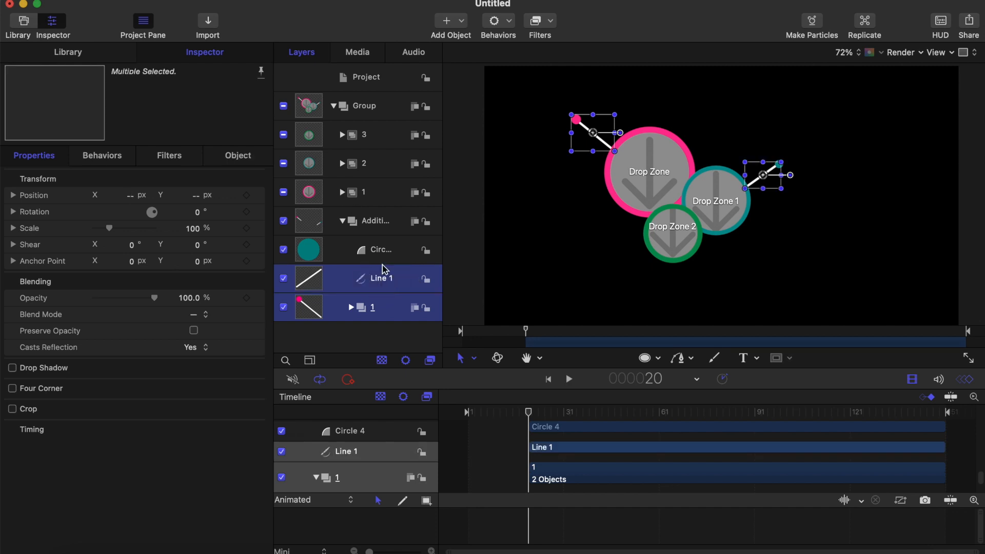
pyautogui.click(376, 310)
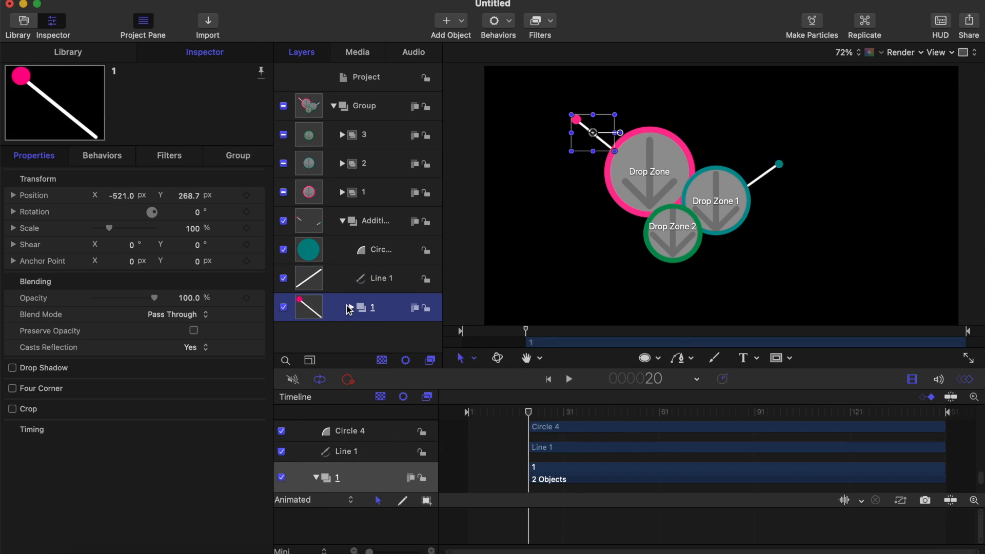
# - Group the teal dot with its line inside the Additional group
pyautogui.click(379, 278)
pyautogui.keyDown('shift'); pyautogui.click(385, 251); pyautogui.keyUp('shift')
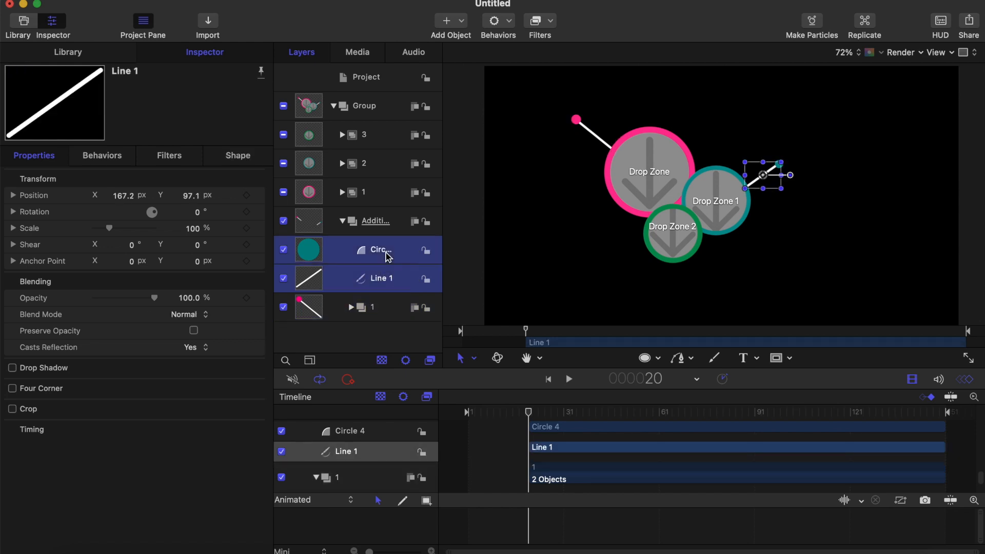
pyautogui.rightClick(385, 250)
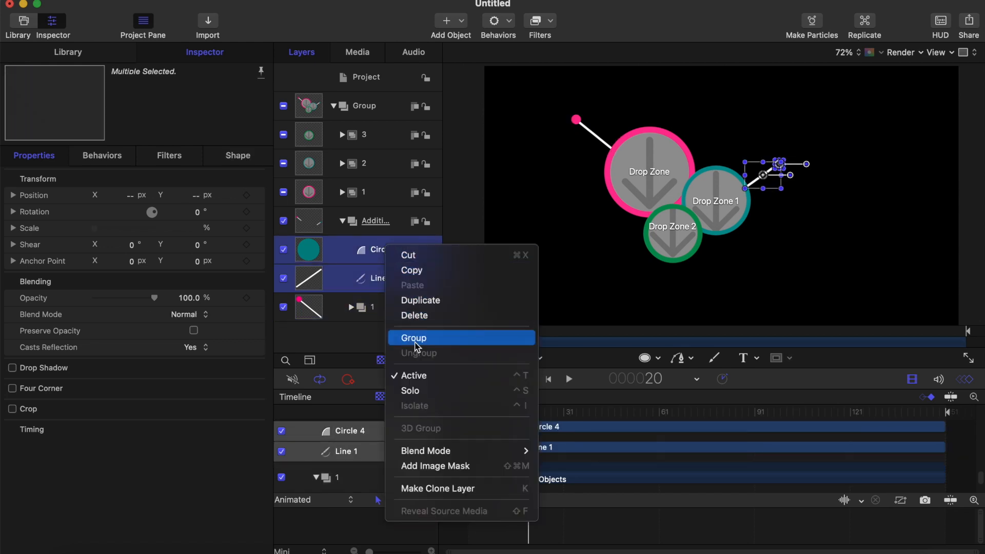
pyautogui.click(414, 339)
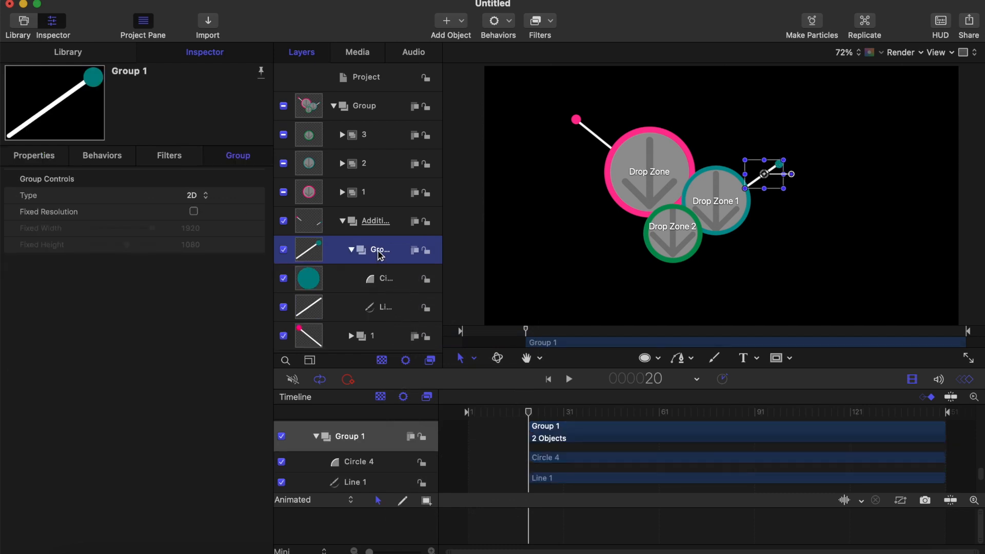
# - Rename the group holding the teal dot and its line as 2 and collapse it
pyautogui.doubleClick(380, 250)
pyautogui.write('1')
pyautogui.press('BackSpace')
pyautogui.write('2')
pyautogui.press('Return')
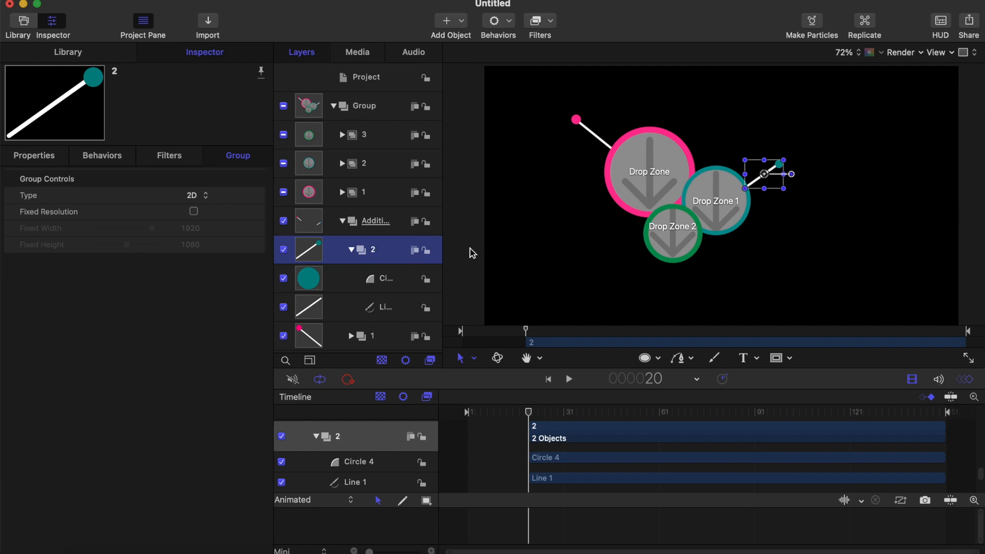
pyautogui.click(351, 251)
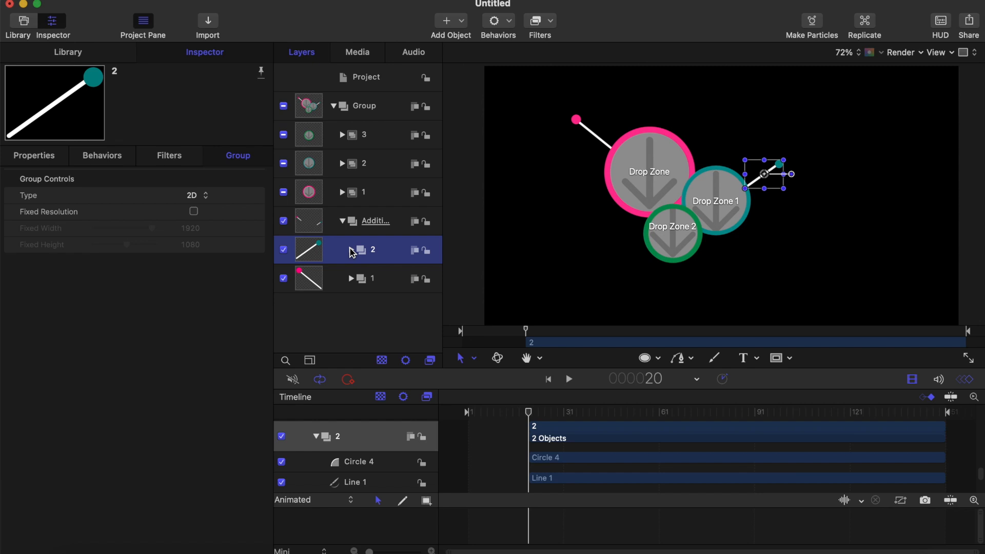
pyautogui.click(367, 171)
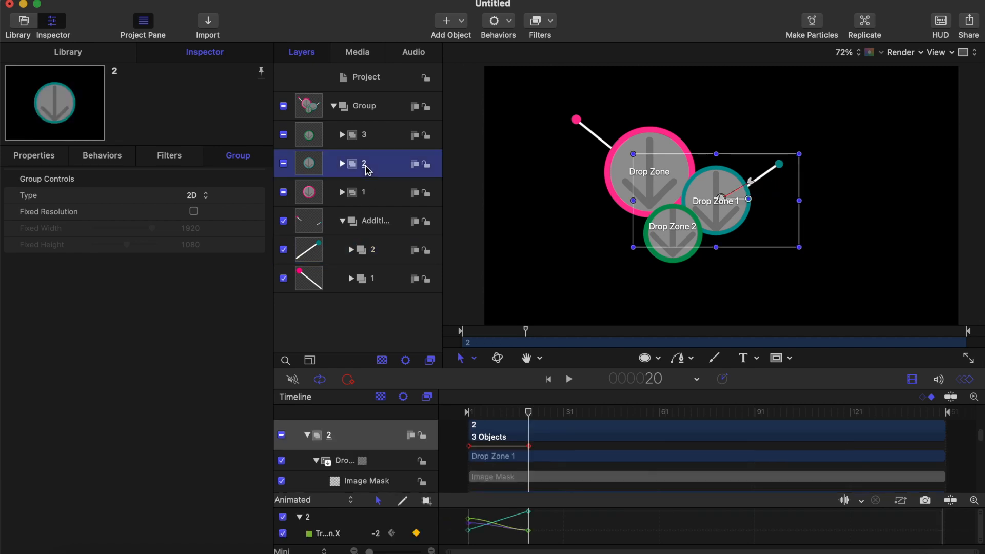
pyautogui.click(362, 136)
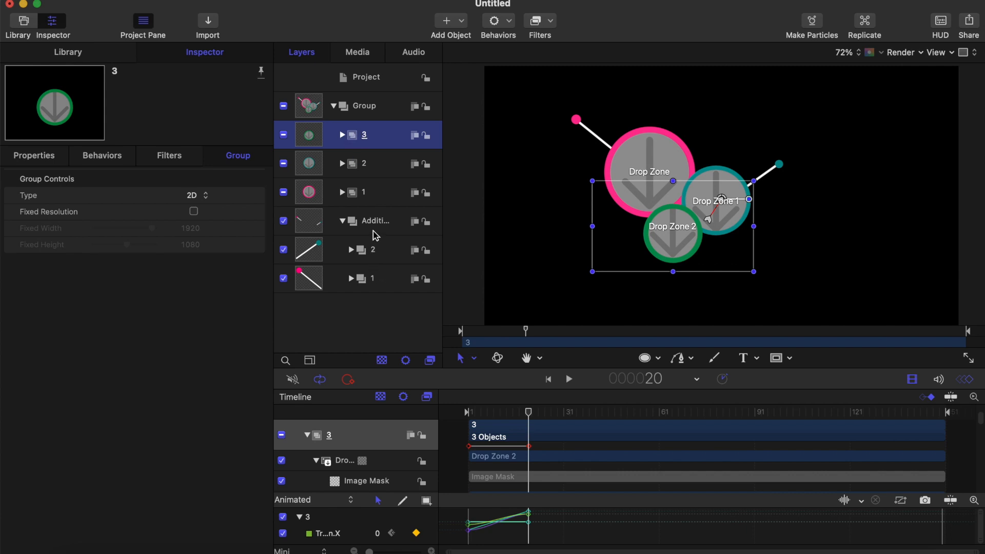
pyautogui.click(382, 310)
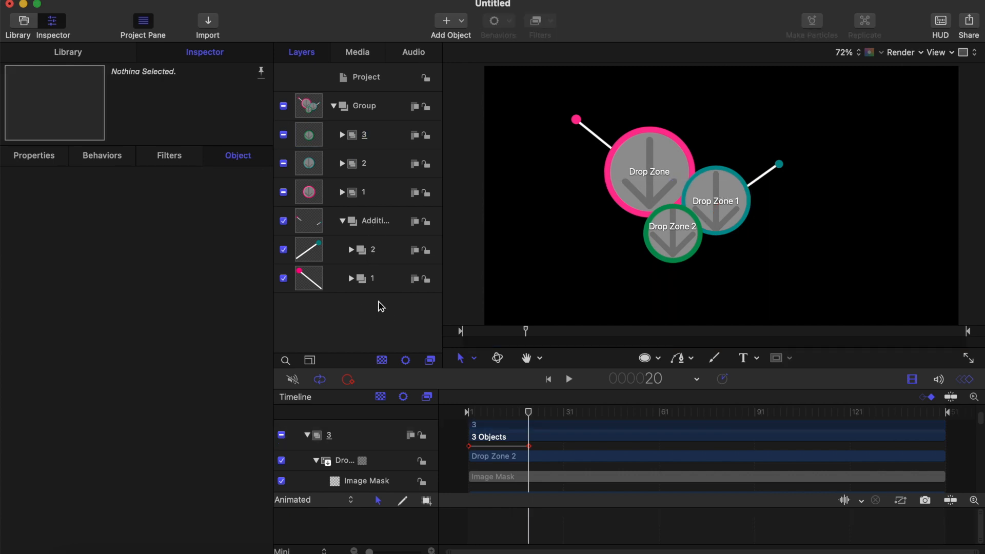
# - Draw a short diagonal line in the Additional group from the Drop Zone 2 circle's lower-left edge outward
pyautogui.click(383, 220)
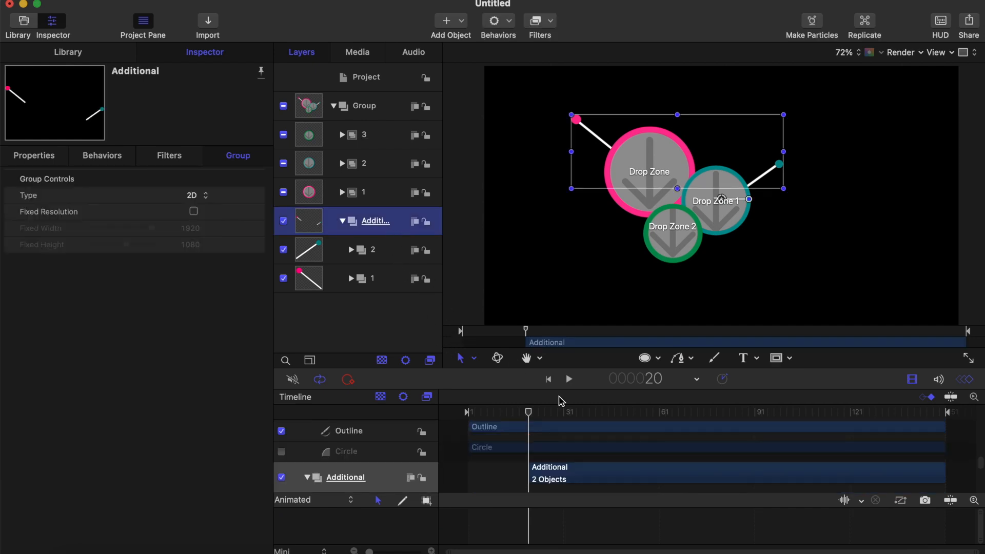
pyautogui.click(659, 359)
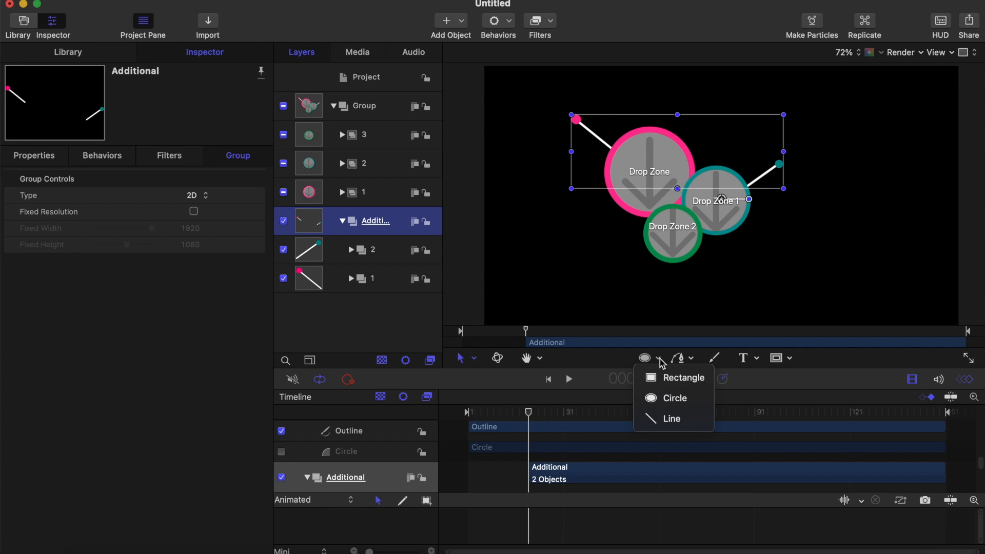
pyautogui.click(669, 415)
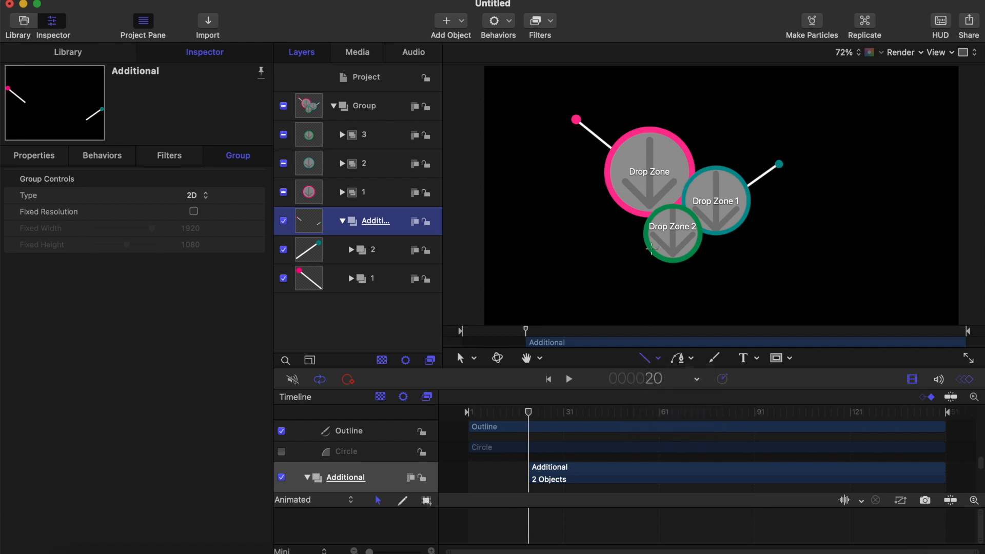
pyautogui.moveTo(654, 252); pyautogui.dragTo(619, 271)
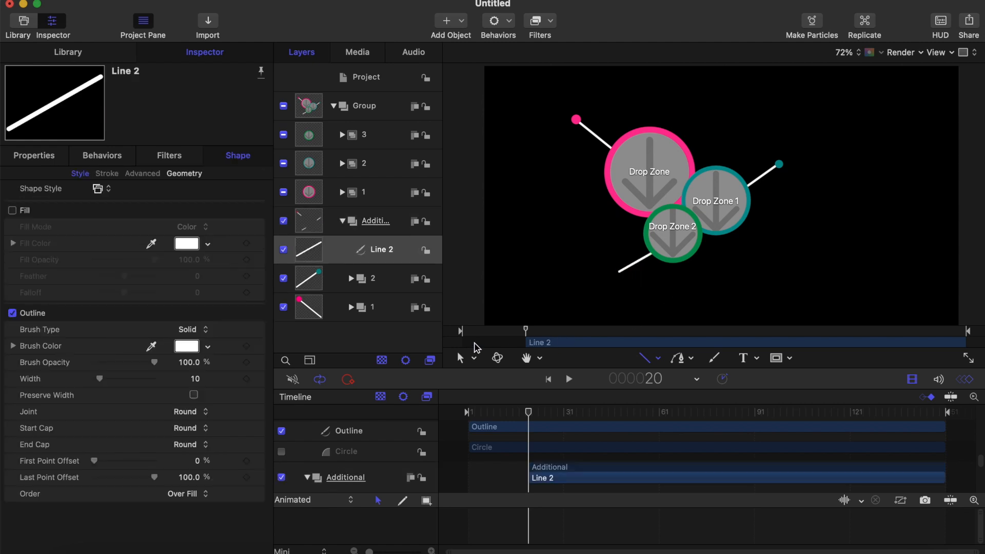
# - Draw a small circle on the outer end of the Drop Zone 2 callout line
pyautogui.click(658, 358)
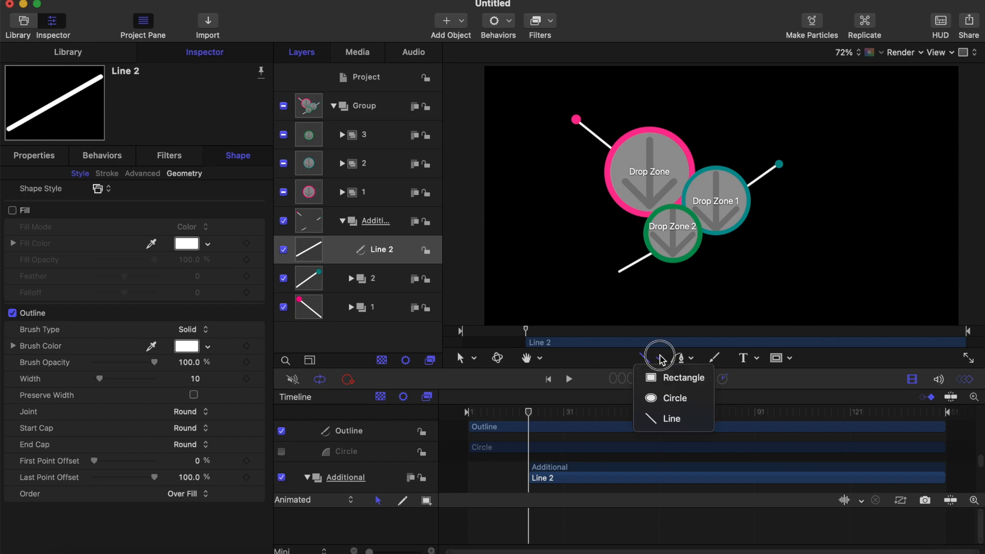
pyautogui.click(666, 398)
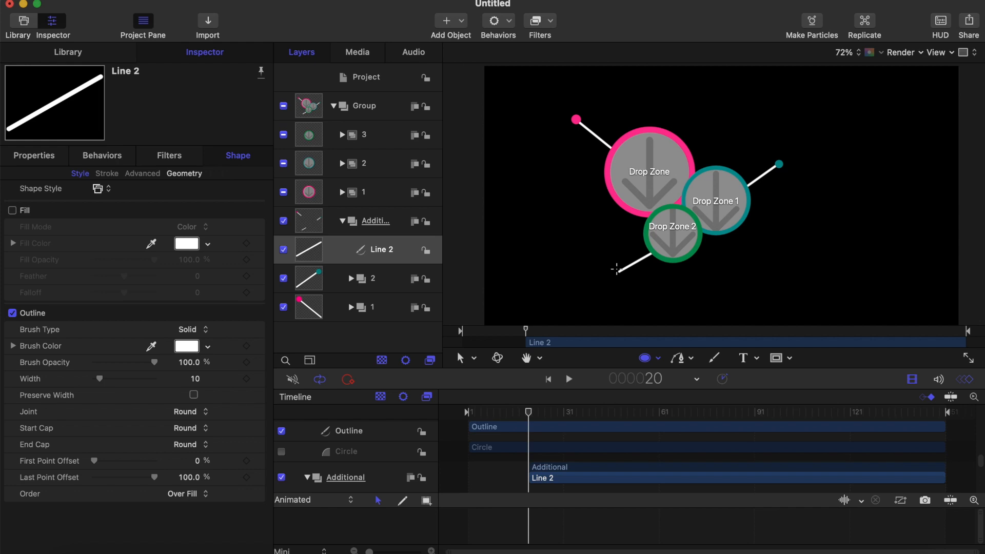
pyautogui.moveTo(615, 269); pyautogui.dragTo(622, 273)
# - Fill the new small circle with the green sampled from the Drop Zone 2 circle's outline and set its Y position to -294.4 px
pyautogui.click(186, 243)
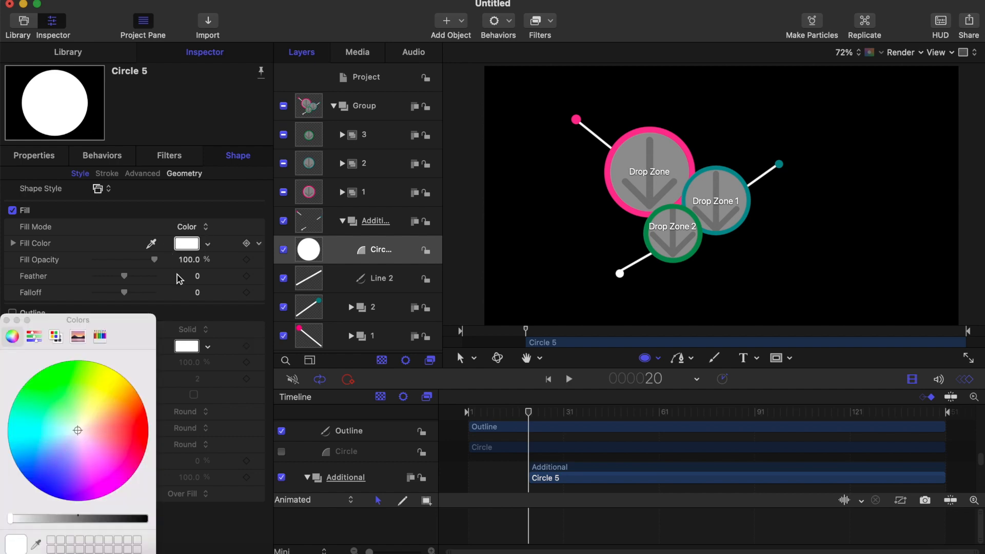
pyautogui.click(36, 544)
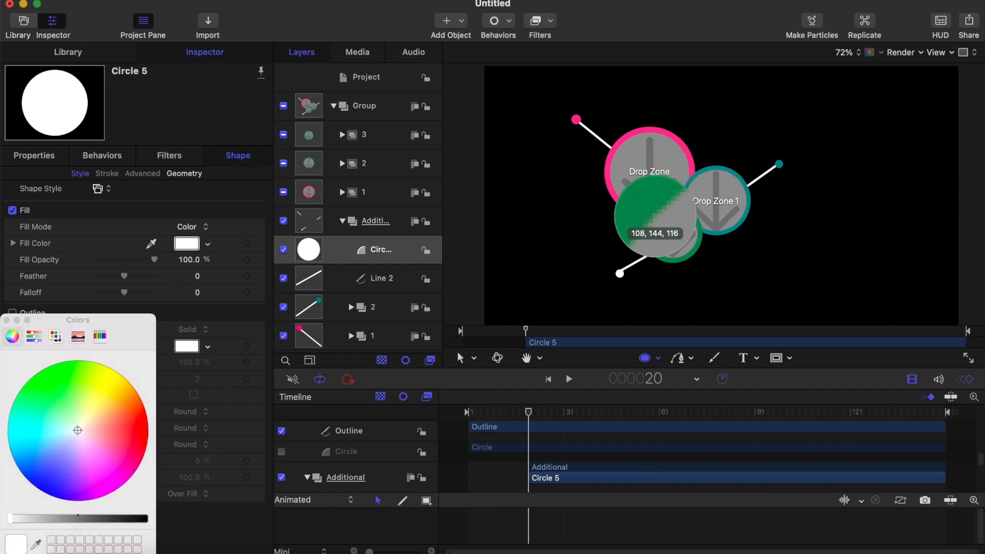
pyautogui.click(644, 226)
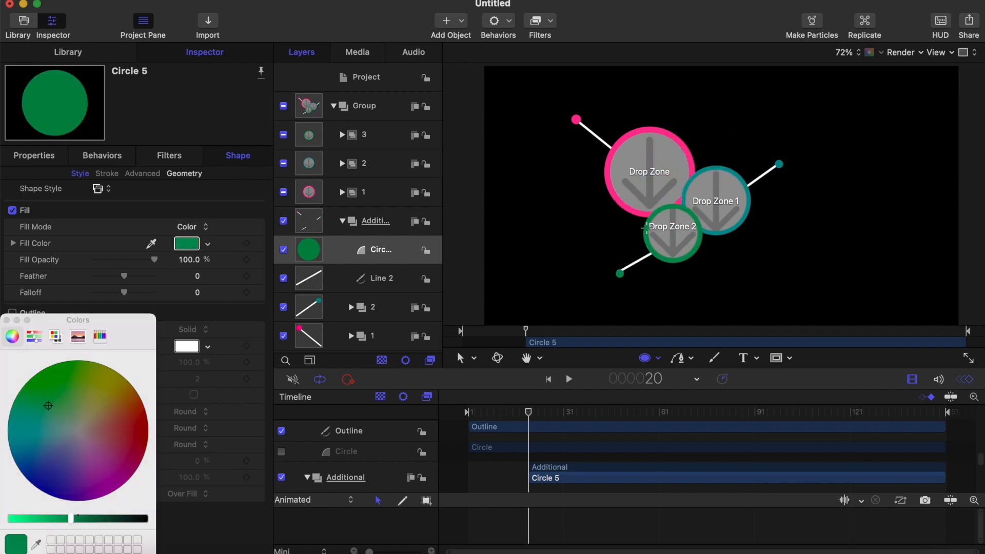
pyautogui.click(7, 320)
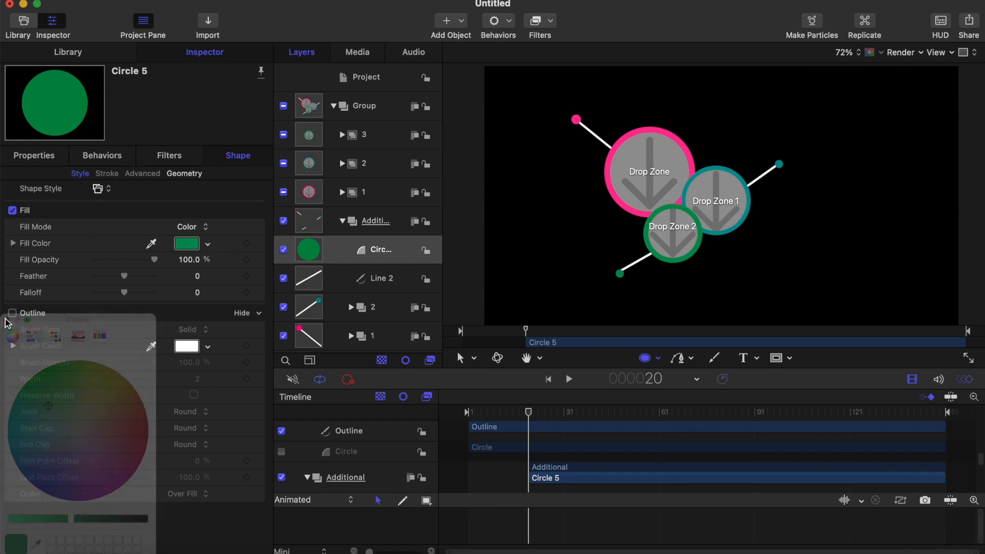
pyautogui.click(34, 155)
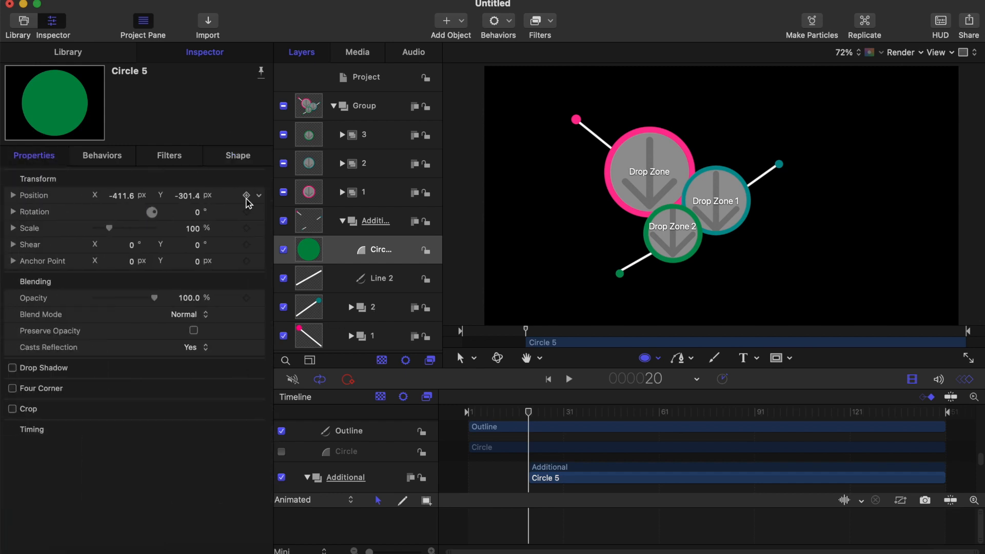
pyautogui.moveTo(187, 201); pyautogui.dragTo(187, 197)
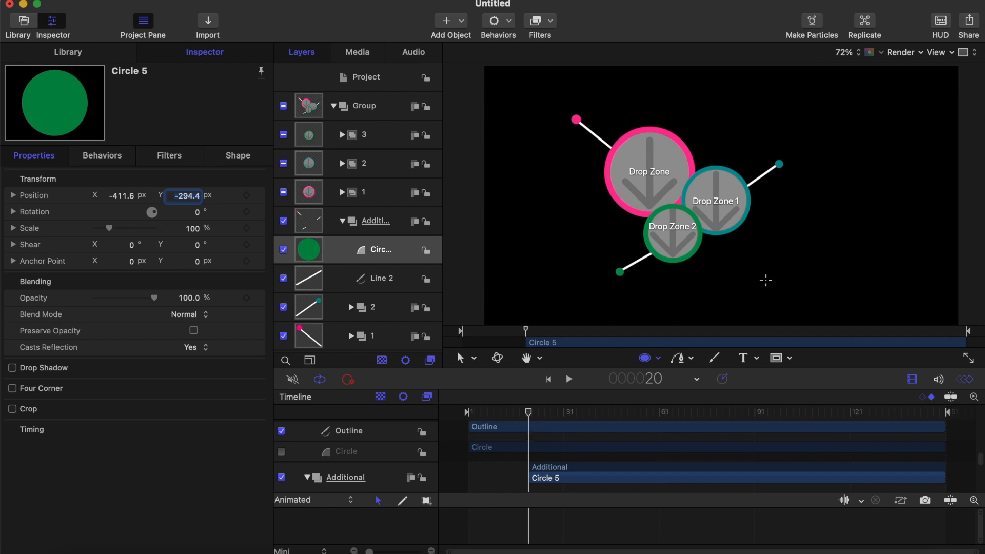
pyautogui.scroll(-3, 779, 272)
pyautogui.scroll(2, 779, 272)
pyautogui.scroll(-1, 780, 272)
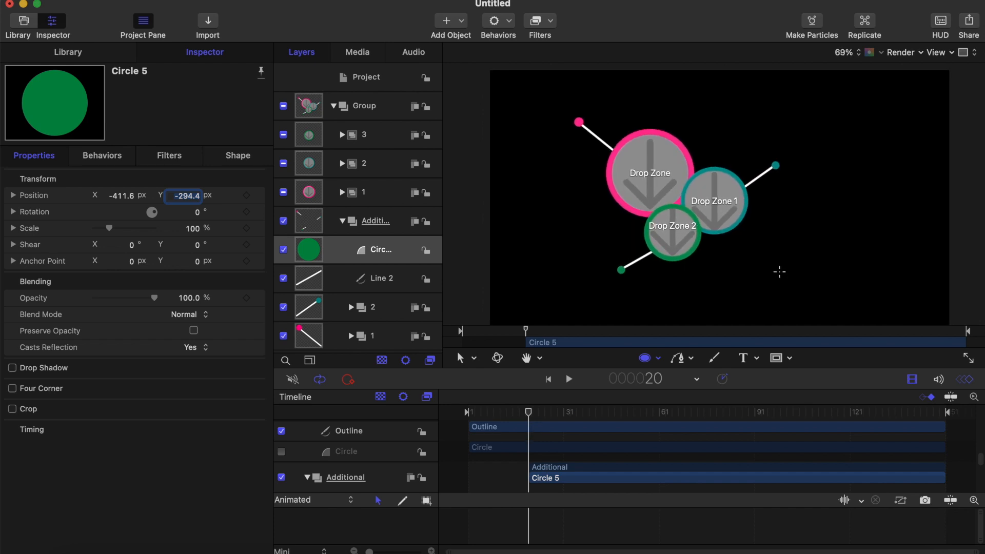
pyautogui.scroll(-1, 779, 272)
pyautogui.scroll(-2, 779, 272)
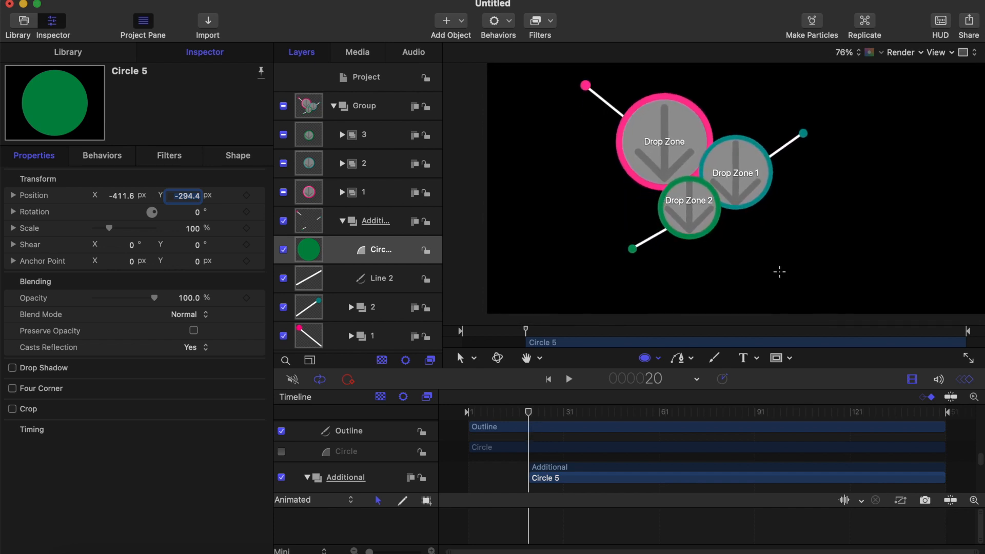
pyautogui.scroll(2, 779, 272)
pyautogui.scroll(-2, 780, 272)
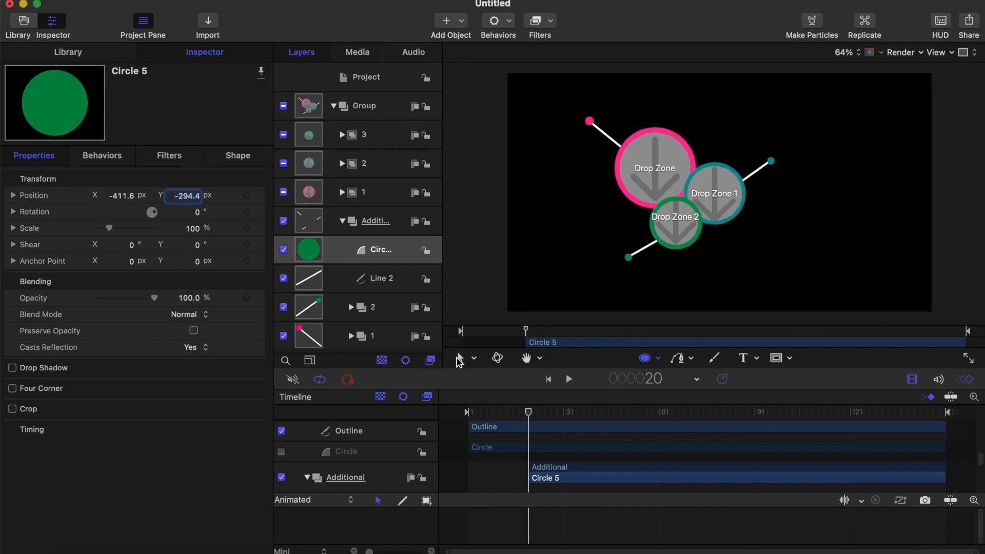
# - Group the green dot with its line inside the Additional group
pyautogui.keyDown('shift'); pyautogui.click(386, 280); pyautogui.keyUp('shift')
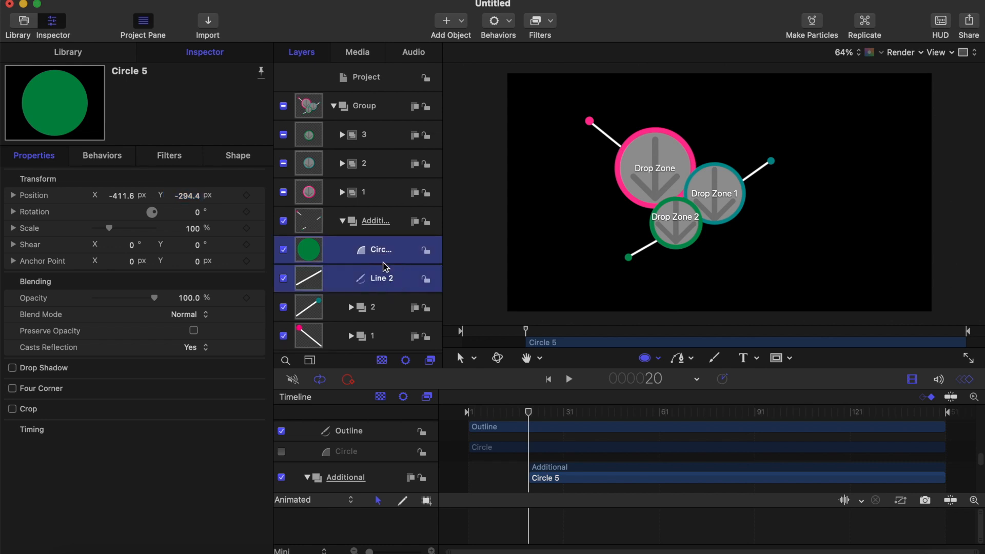
pyautogui.rightClick(386, 255)
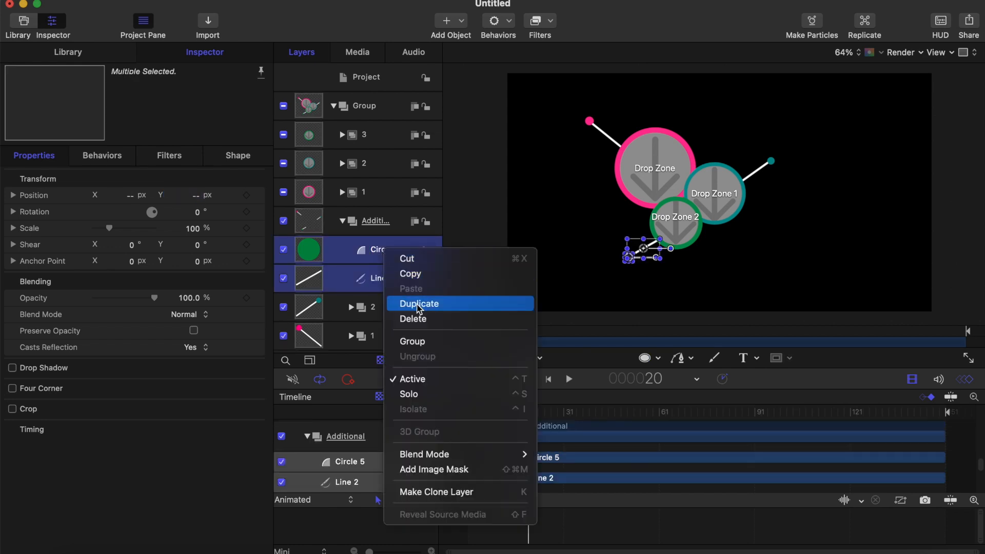
pyautogui.click(414, 342)
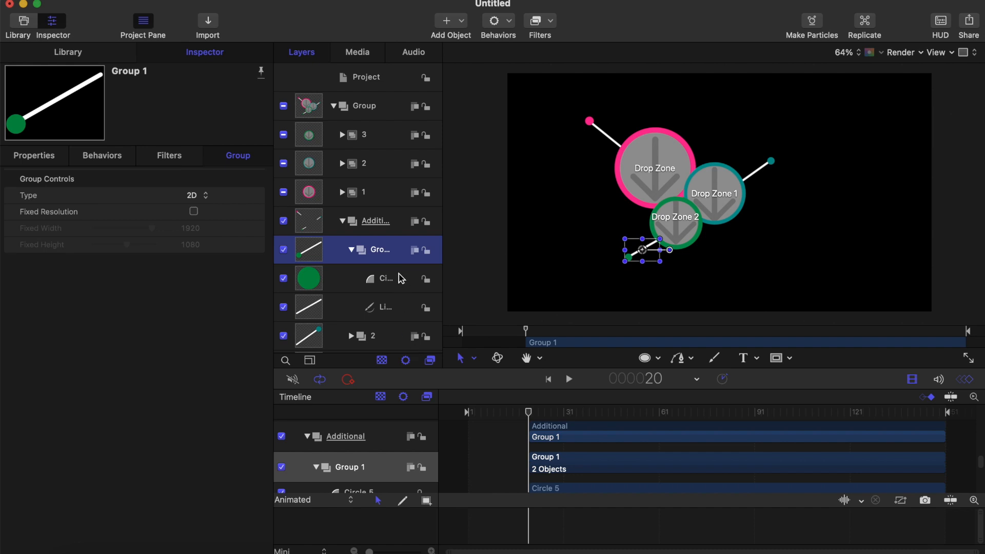
# - Rename the group holding the green dot and its line as 3
pyautogui.doubleClick(382, 252)
pyautogui.write('1')
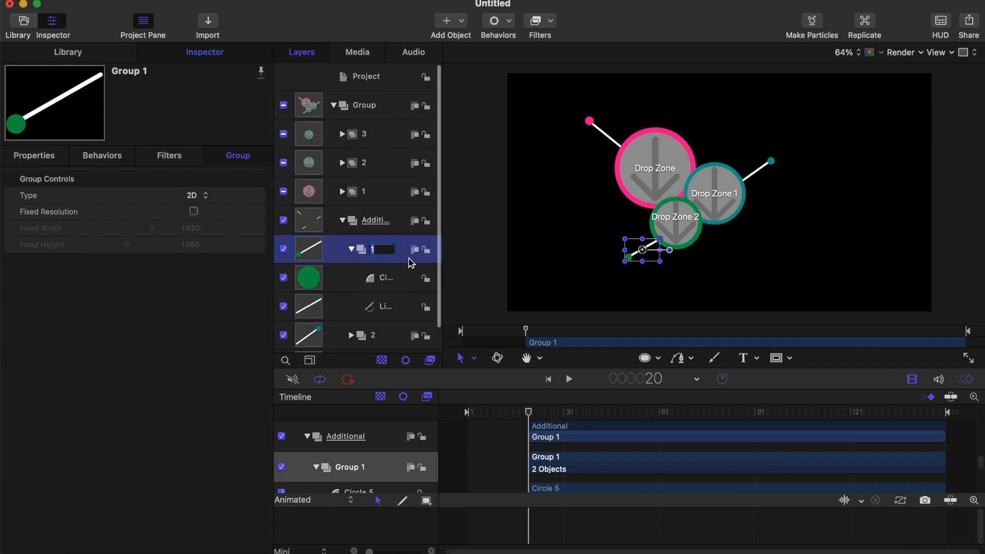
pyautogui.scroll(-2, 398, 254)
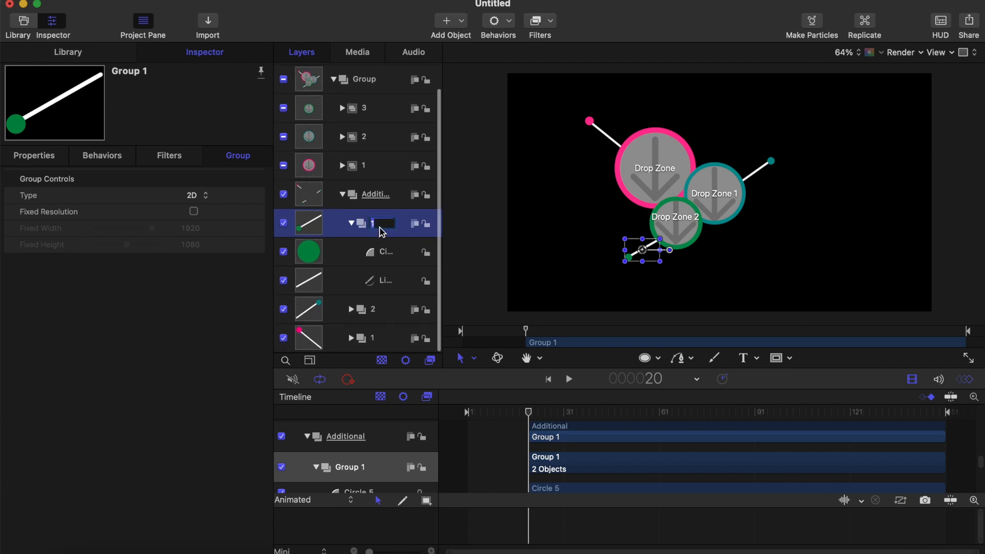
pyautogui.press('BackSpace')
pyautogui.press('Return')
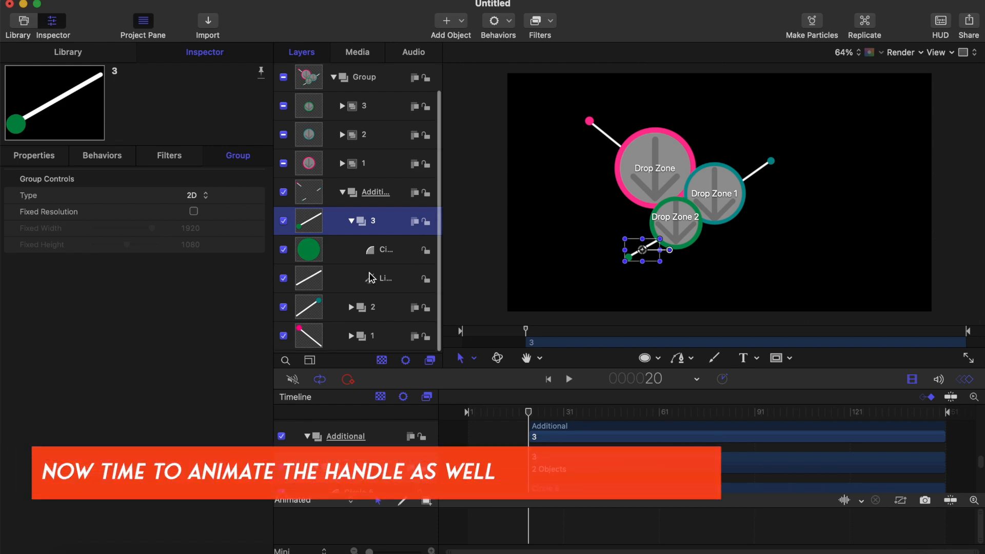
# - Add a Last Point Offset keyframe of 100% to the green dot's line at frame 30
pyautogui.scroll(1, 375, 251)
pyautogui.click(352, 240)
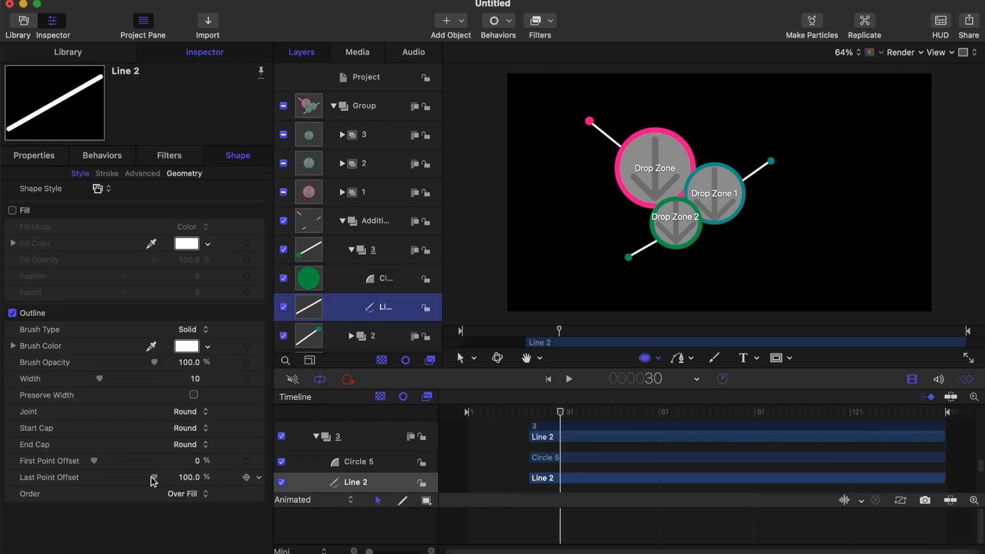
pyautogui.moveTo(152, 481); pyautogui.dragTo(83, 489)
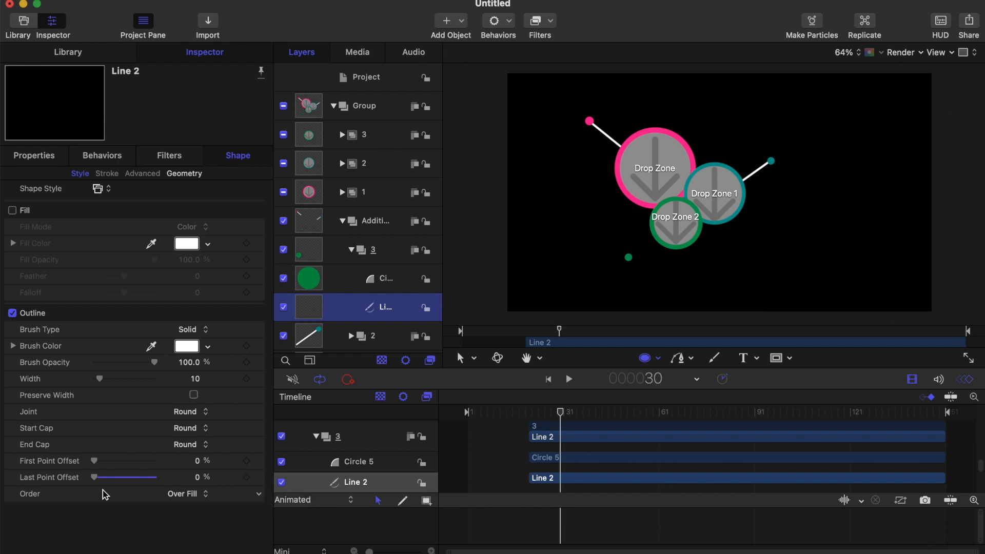
pyautogui.moveTo(94, 477); pyautogui.dragTo(154, 478)
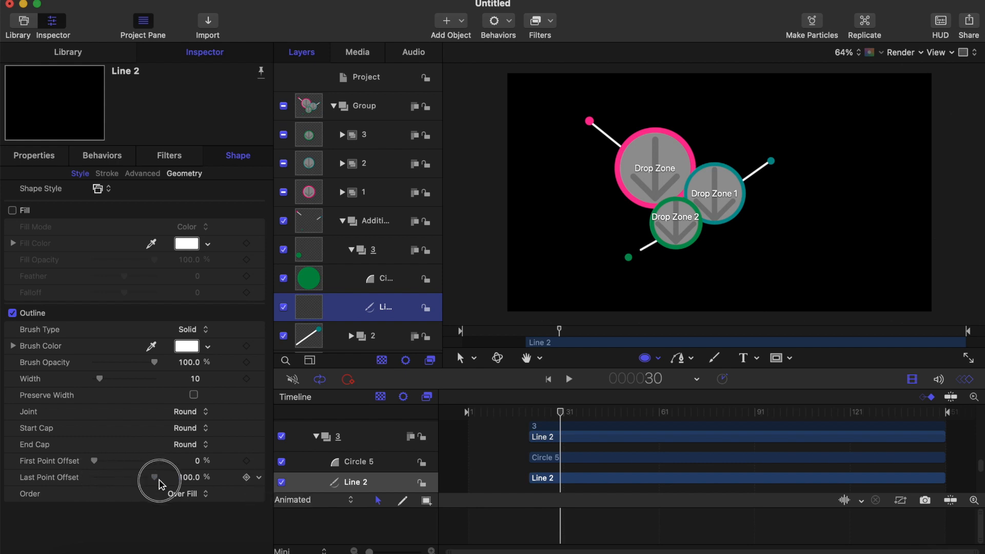
pyautogui.click(246, 477)
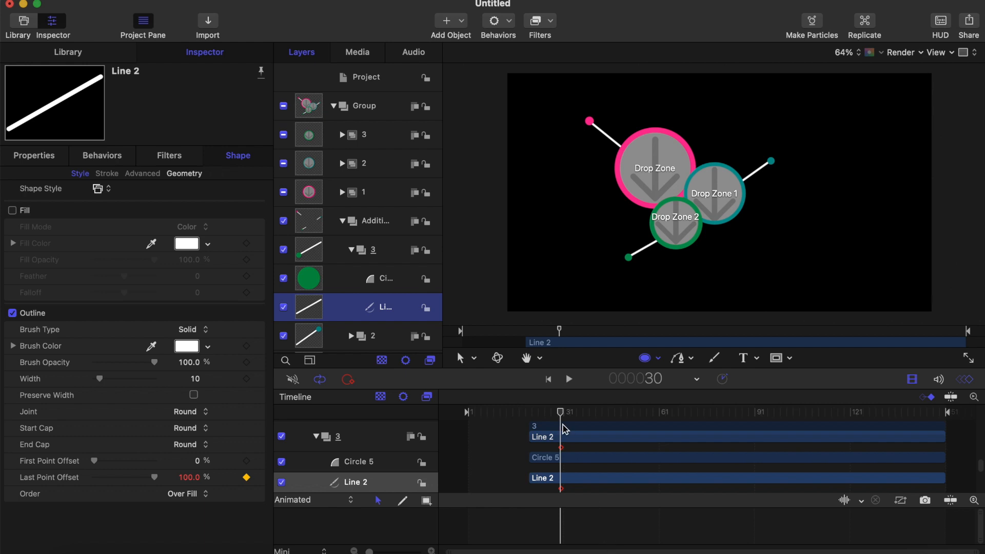
# - Keyframe the green dot's line to a Last Point Offset of 0% at frame 20, and play back its growth
pyautogui.moveTo(561, 415); pyautogui.dragTo(529, 417)
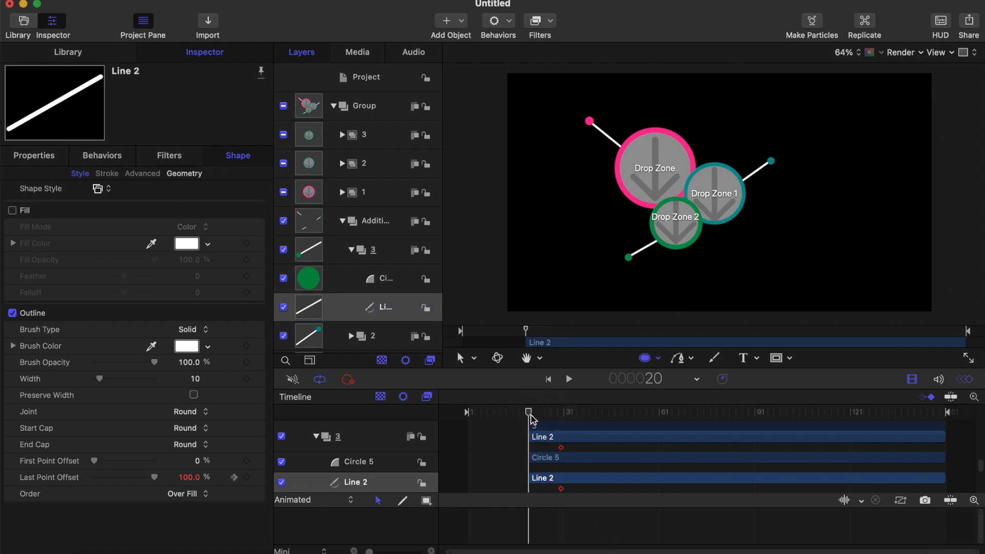
pyautogui.moveTo(154, 478); pyautogui.dragTo(85, 481)
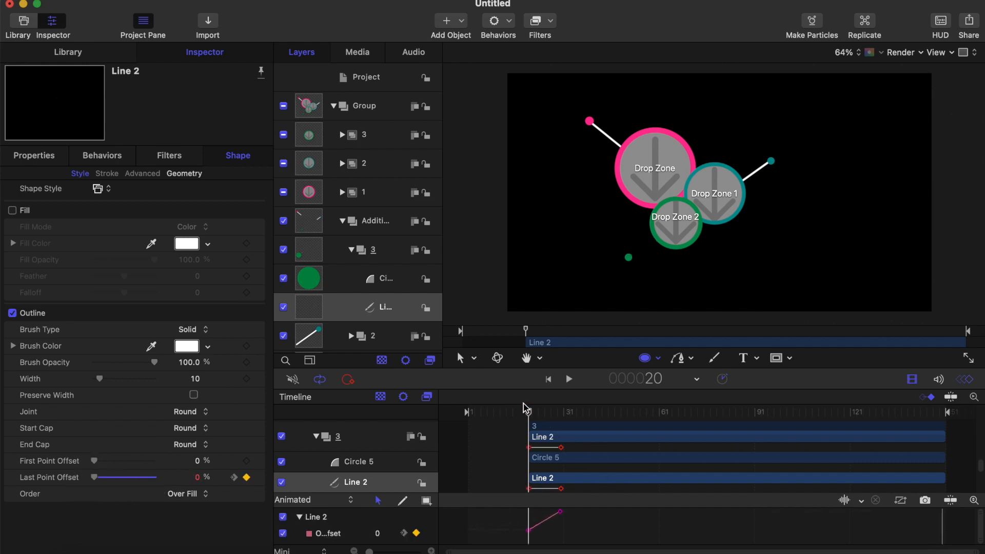
pyautogui.press('space')
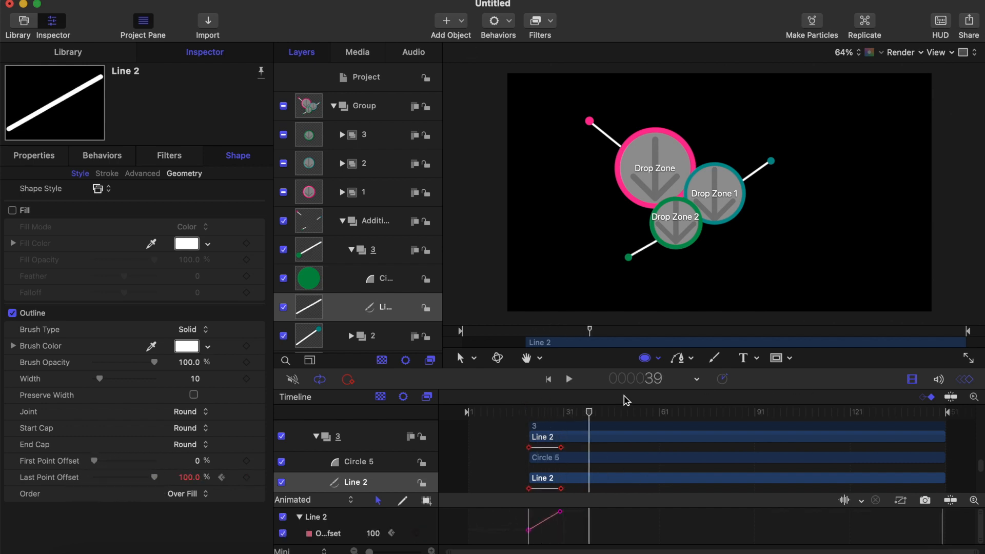
pyautogui.moveTo(591, 414); pyautogui.dragTo(528, 414)
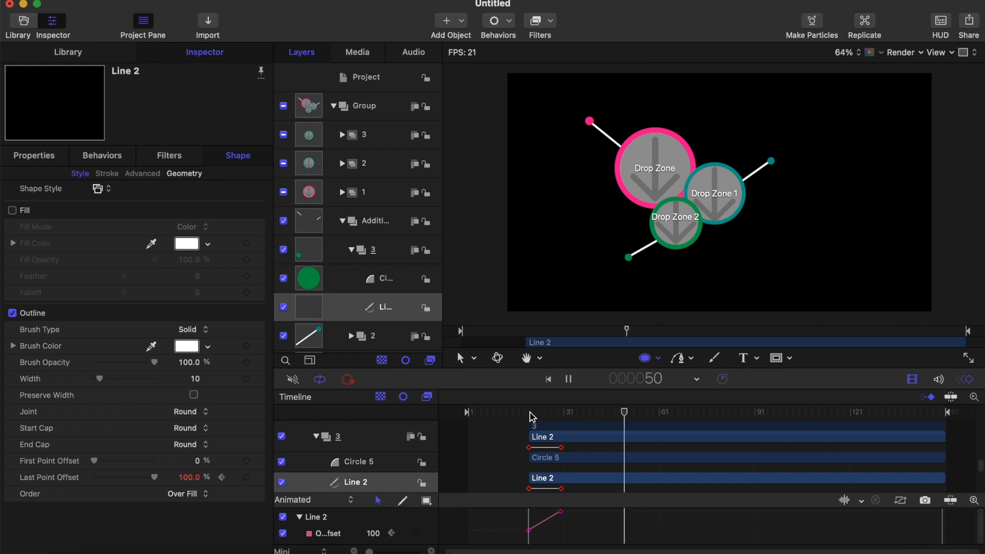
pyautogui.click(519, 413)
pyautogui.moveTo(520, 413); pyautogui.dragTo(561, 412)
pyautogui.press('space')
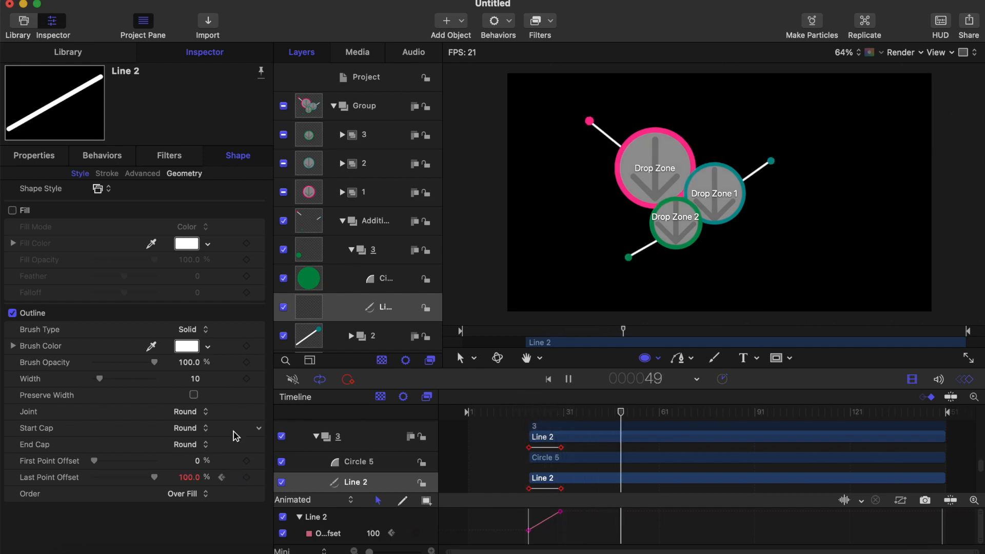
# - Add an Opacity keyframe to the green dot at frame 30 and remove its stray Position keyframe
pyautogui.click(564, 412)
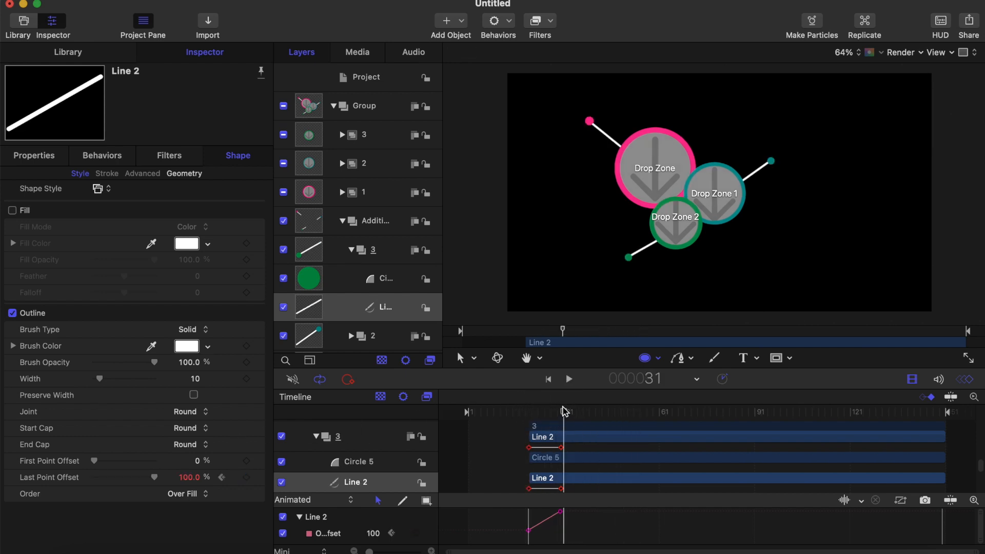
pyautogui.click(560, 412)
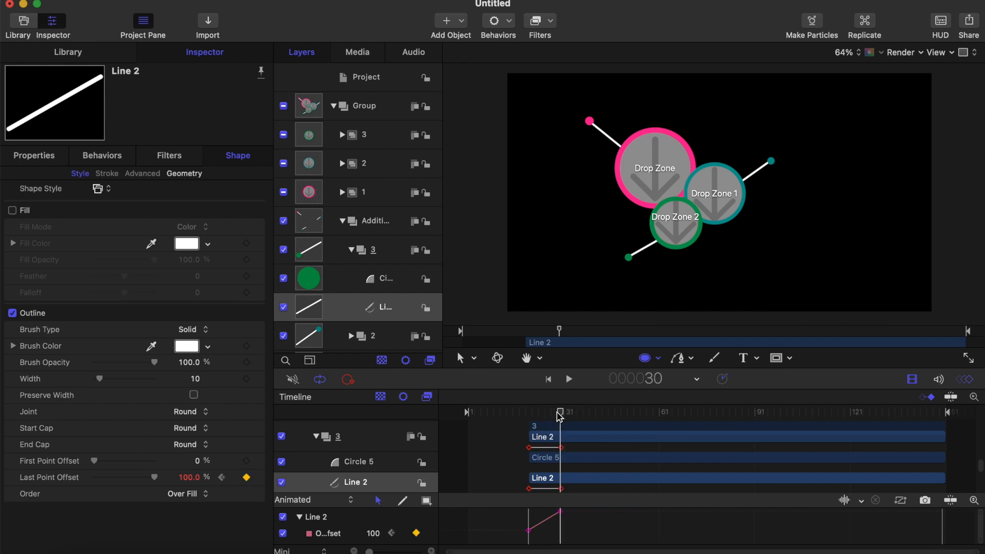
pyautogui.click(392, 277)
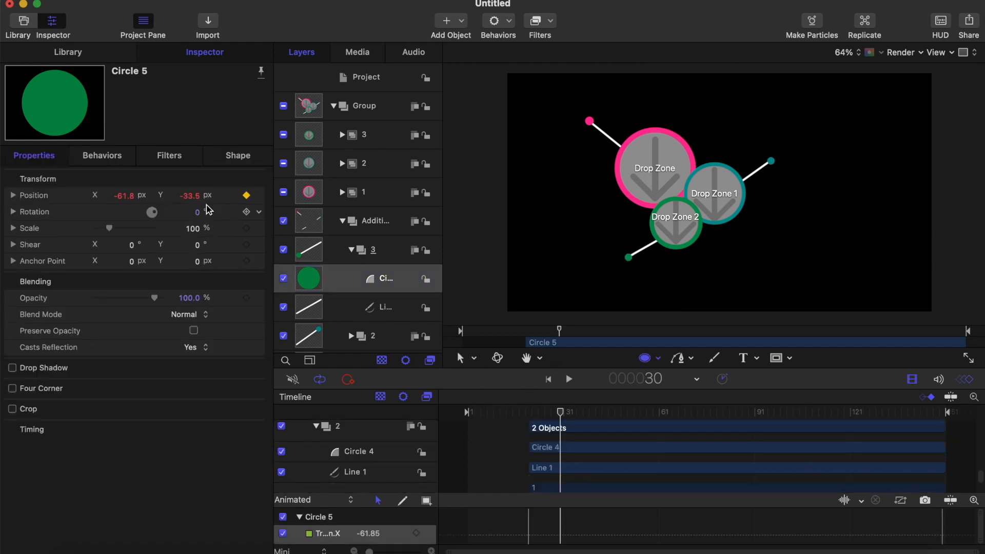
pyautogui.click(246, 195)
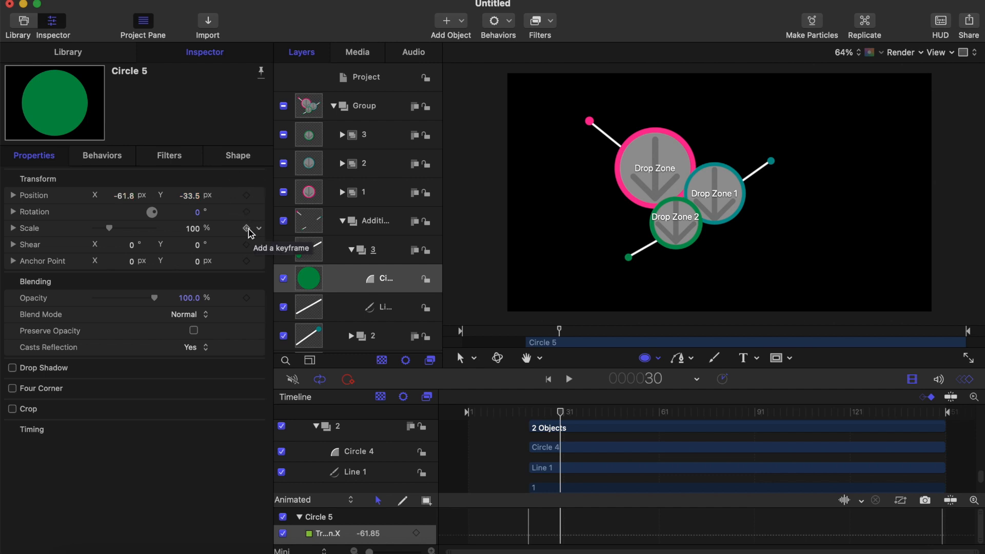
pyautogui.click(246, 299)
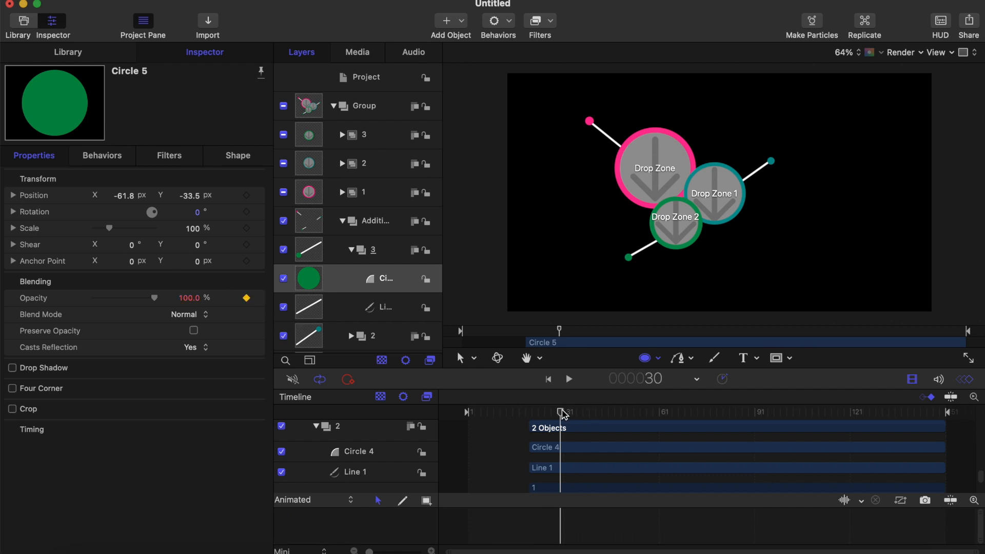
# - Keyframe the green dot's Opacity at 100% on frame 35 and set it to 0% on frame 30
pyautogui.press('Right')
pyautogui.press('Right')
pyautogui.press('Right')
pyautogui.press('Right')
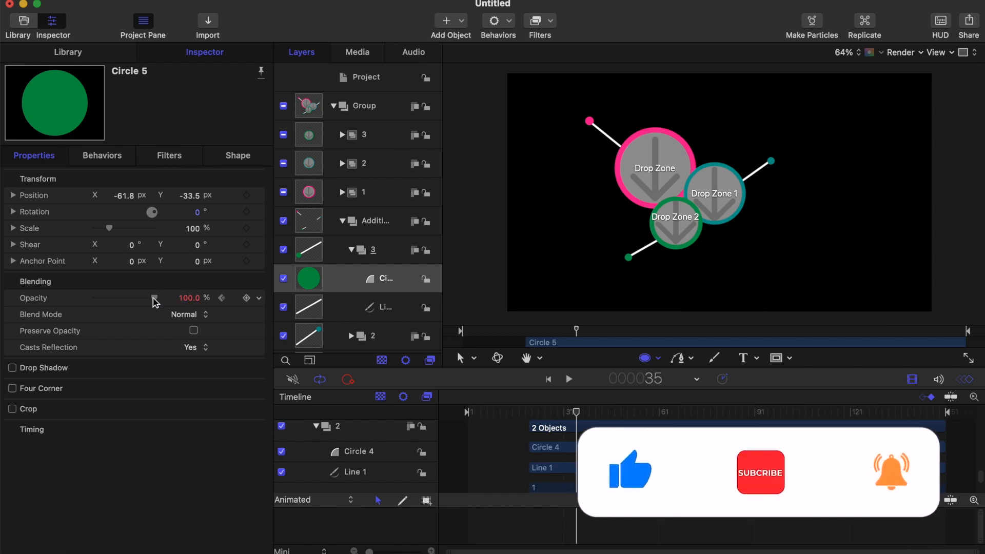
pyautogui.click(246, 298)
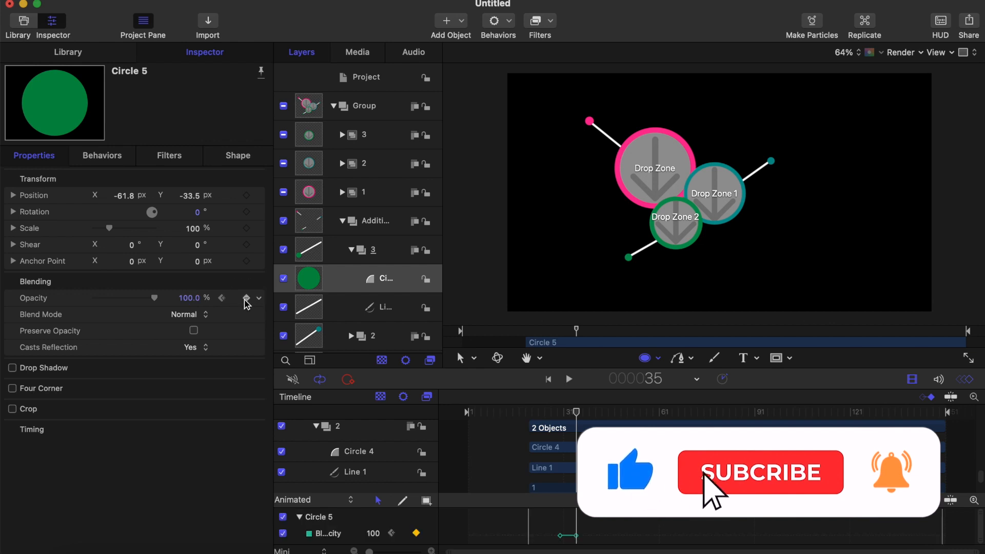
pyautogui.moveTo(579, 416); pyautogui.dragTo(561, 411)
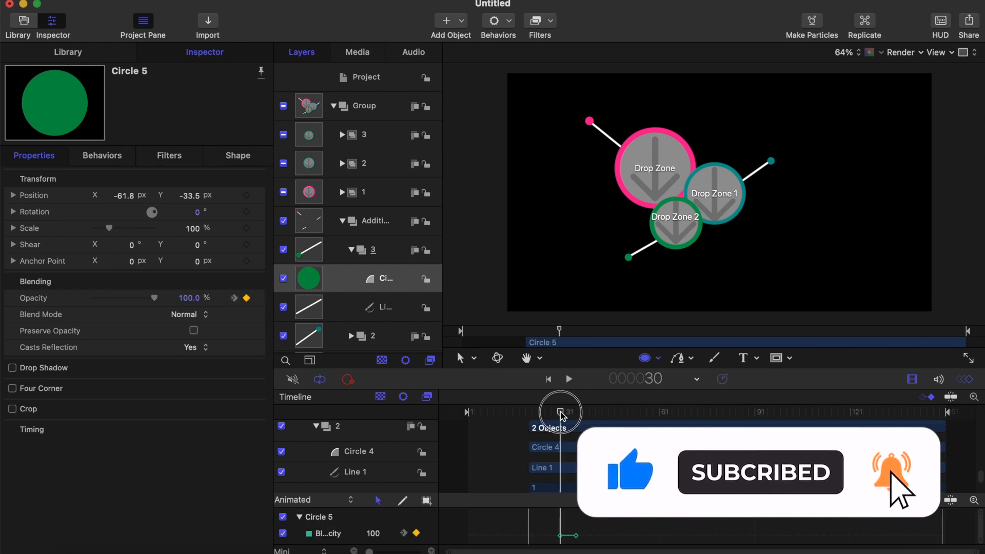
pyautogui.moveTo(154, 298); pyautogui.dragTo(30, 297)
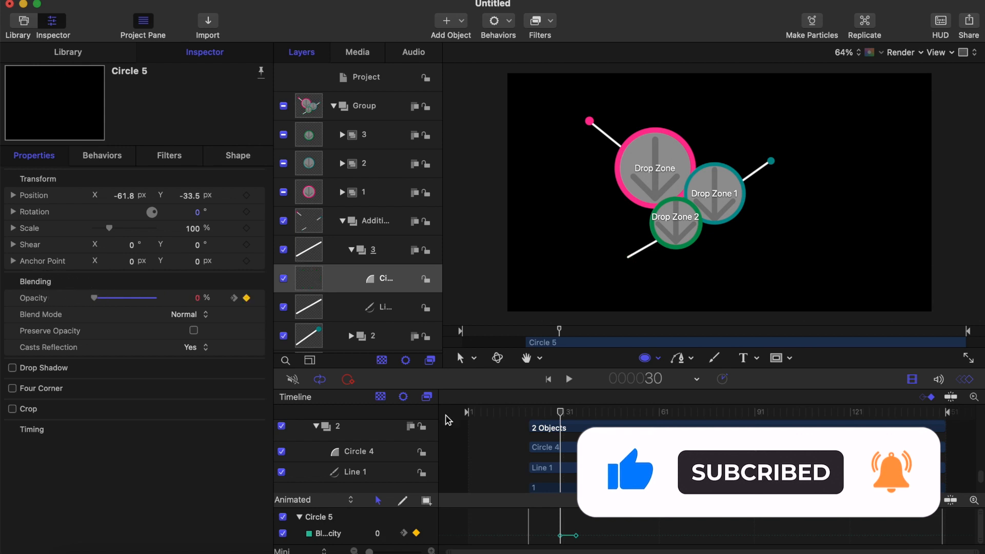
# - Play back the green callout's animation from about frame 20 to check the line's growth and the dot's fade-in
pyautogui.click(528, 410)
pyautogui.press('space')
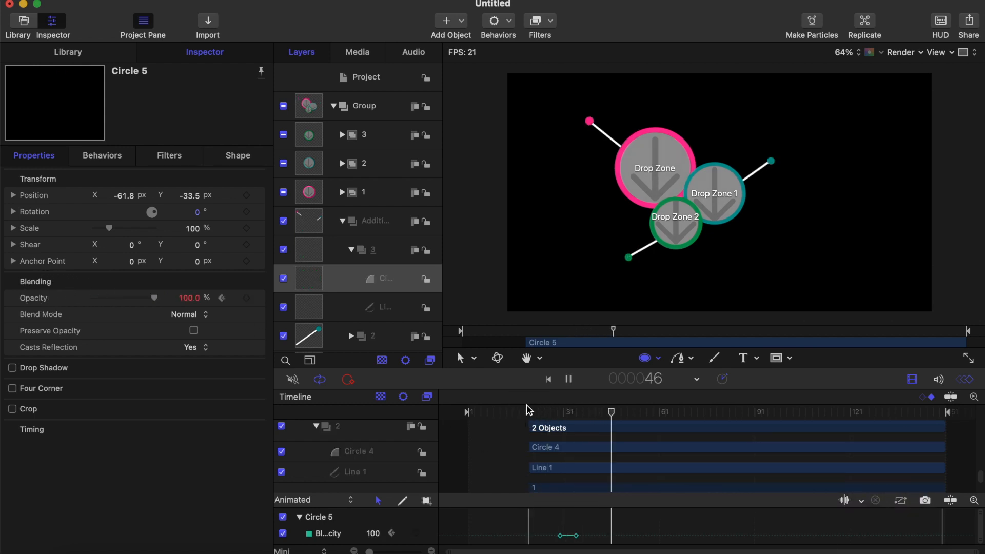
pyautogui.click(534, 404)
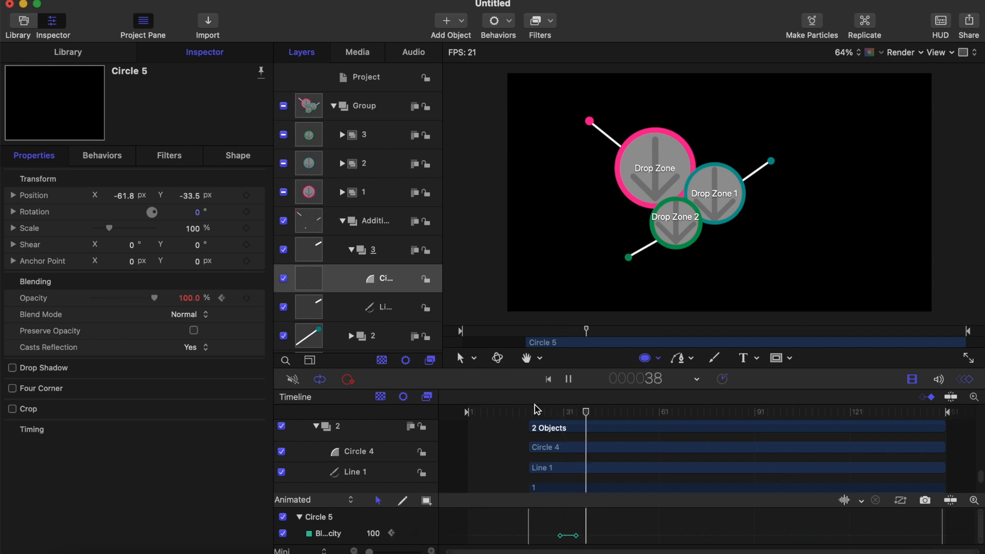
pyautogui.click(536, 410)
pyautogui.click(537, 409)
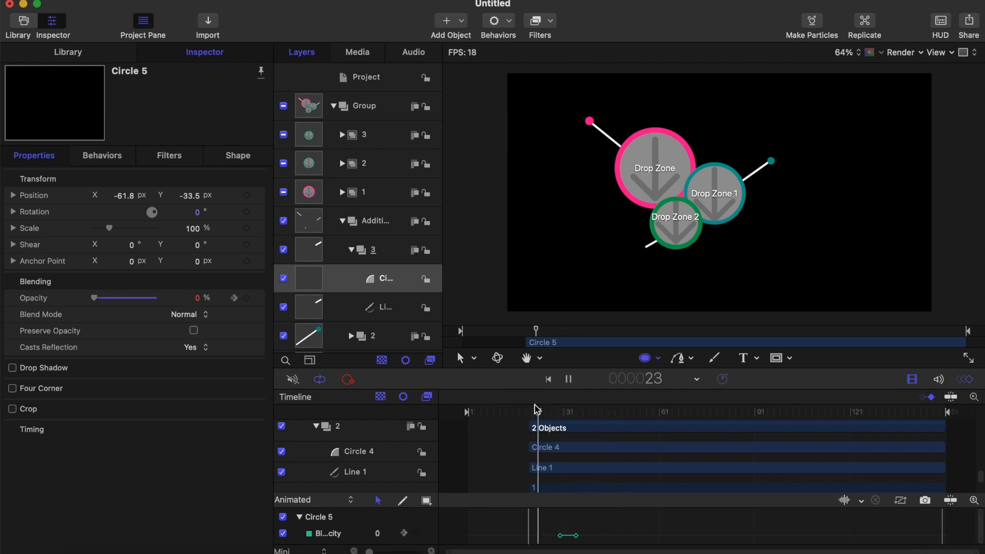
pyautogui.press('space')
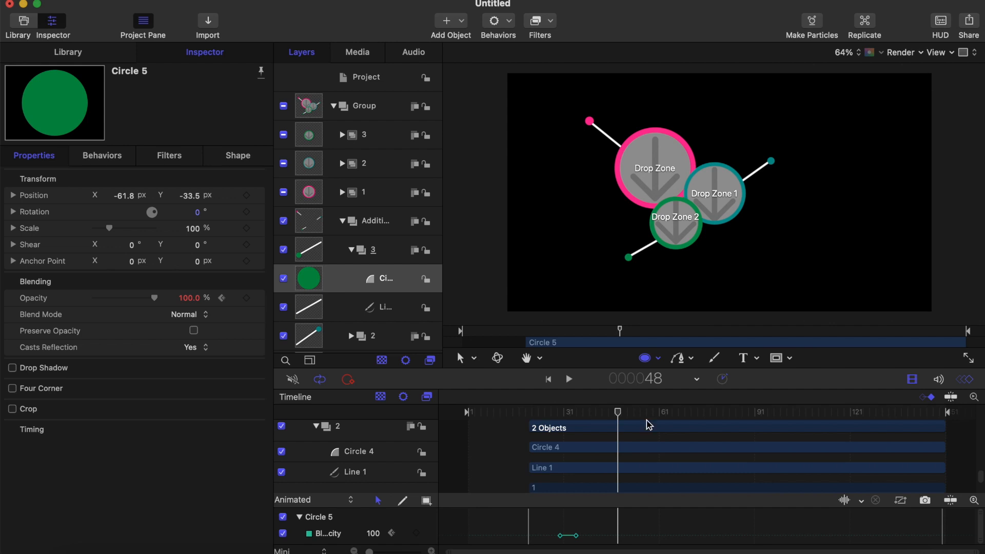
pyautogui.click(537, 410)
pyautogui.press('space')
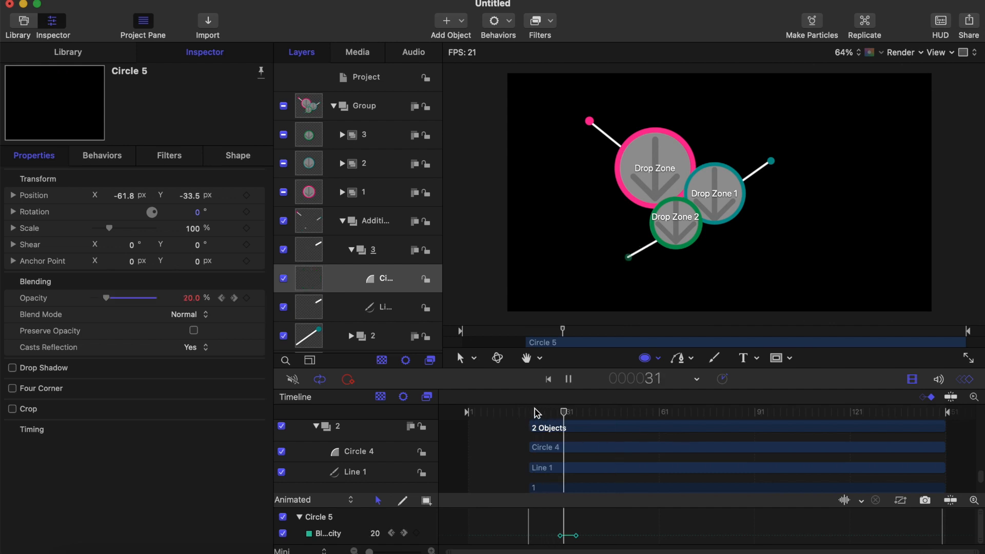
pyautogui.moveTo(553, 410); pyautogui.dragTo(575, 414)
pyautogui.press('space')
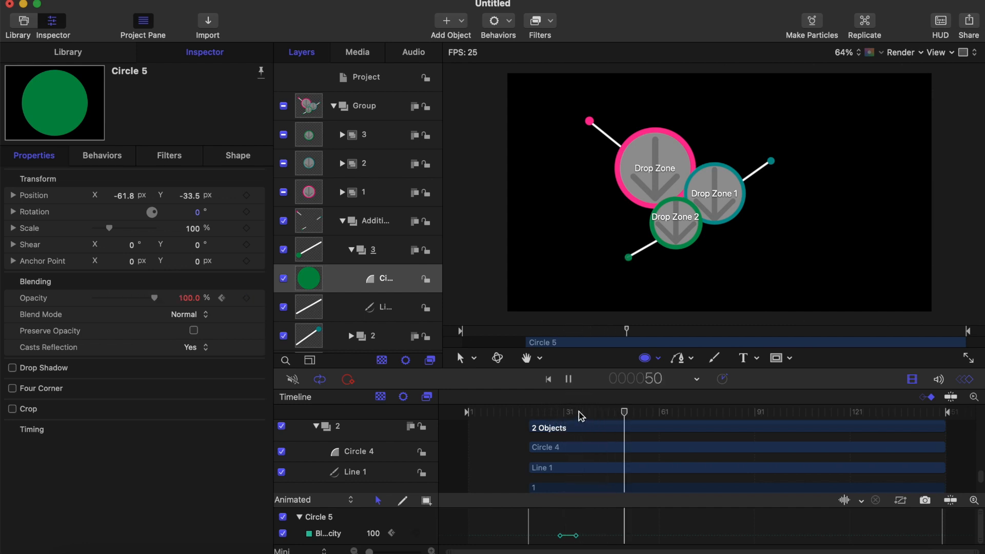
pyautogui.press('space')
pyautogui.click(533, 412)
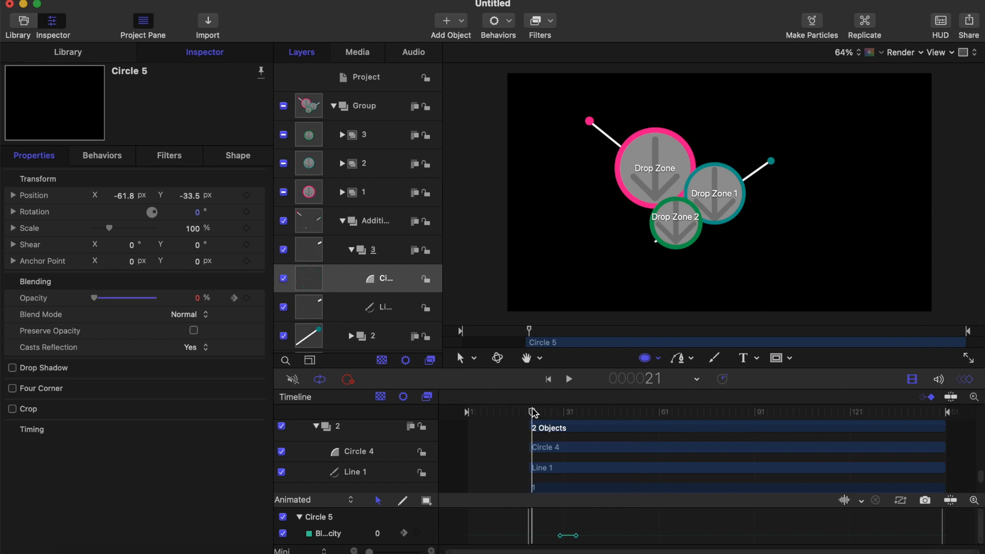
pyautogui.press('space')
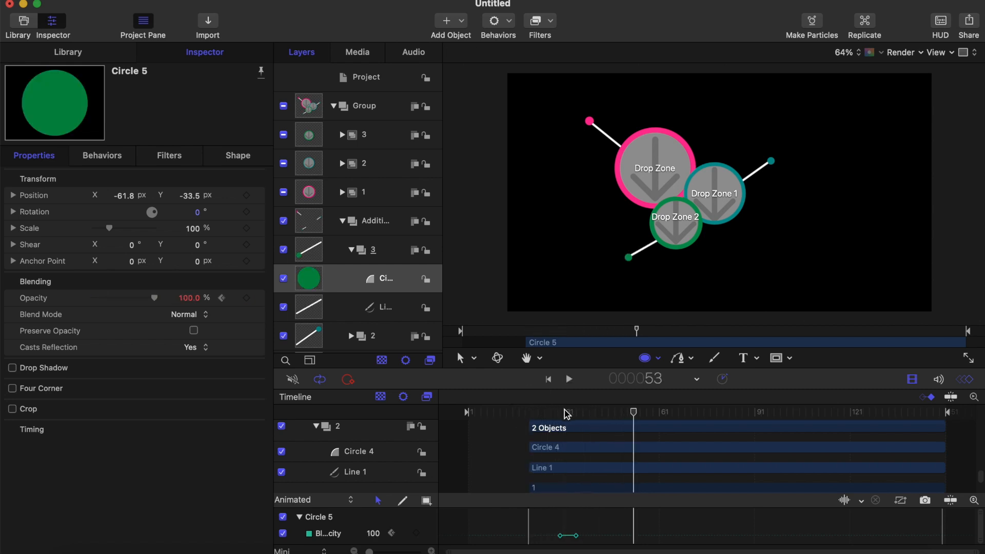
pyautogui.click(545, 412)
pyautogui.press('space')
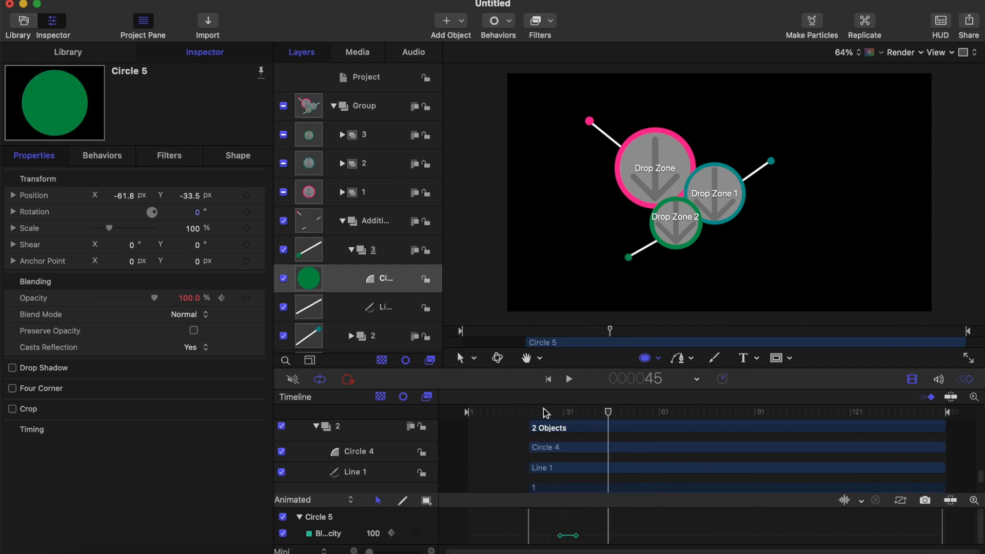
pyautogui.scroll(-1, 581, 477)
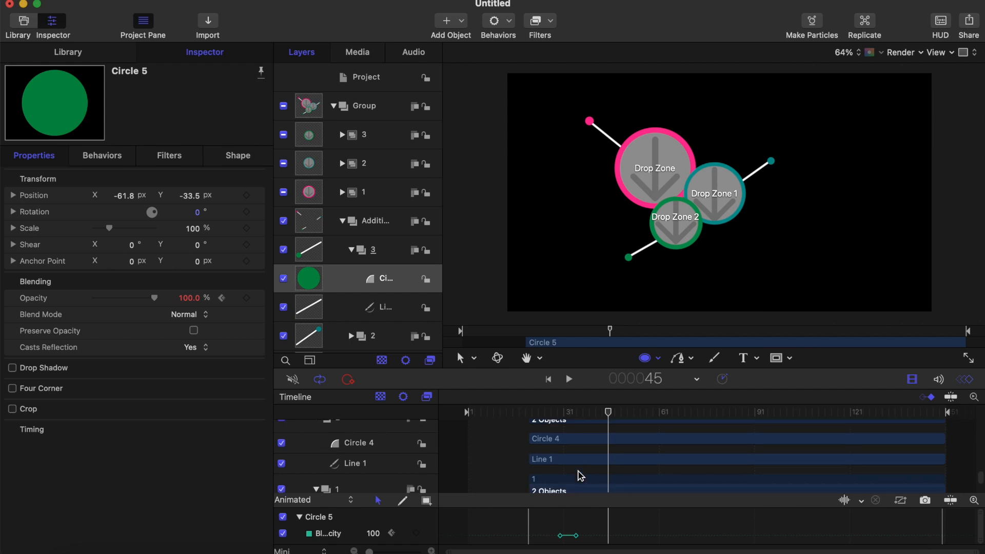
pyautogui.press('space')
pyautogui.press('space')
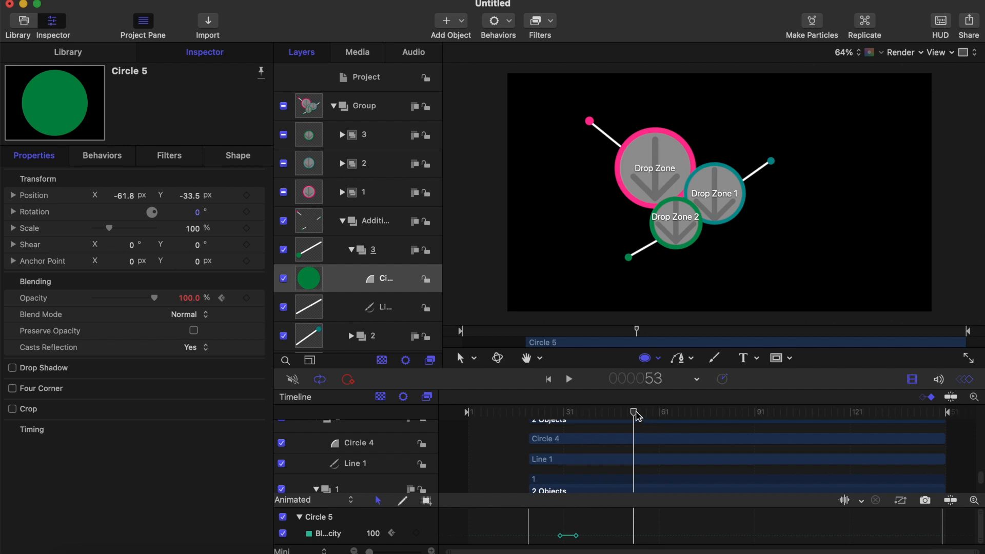
pyautogui.moveTo(636, 416); pyautogui.dragTo(577, 416)
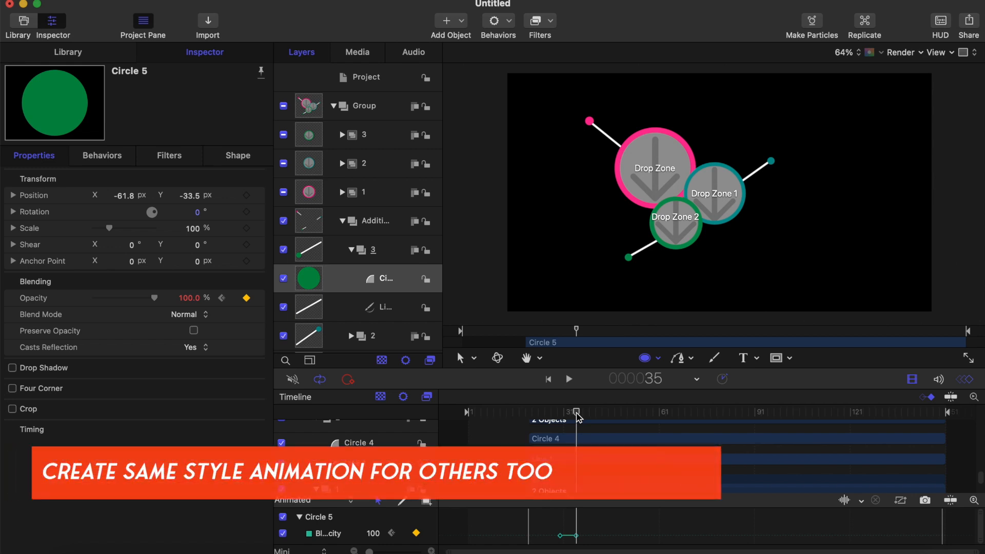
# - Keyframe the Last Point Offset of the line in Additional's group 2 at 100% on frame 30 and 0% on frame 20
pyautogui.click(349, 249)
pyautogui.click(376, 280)
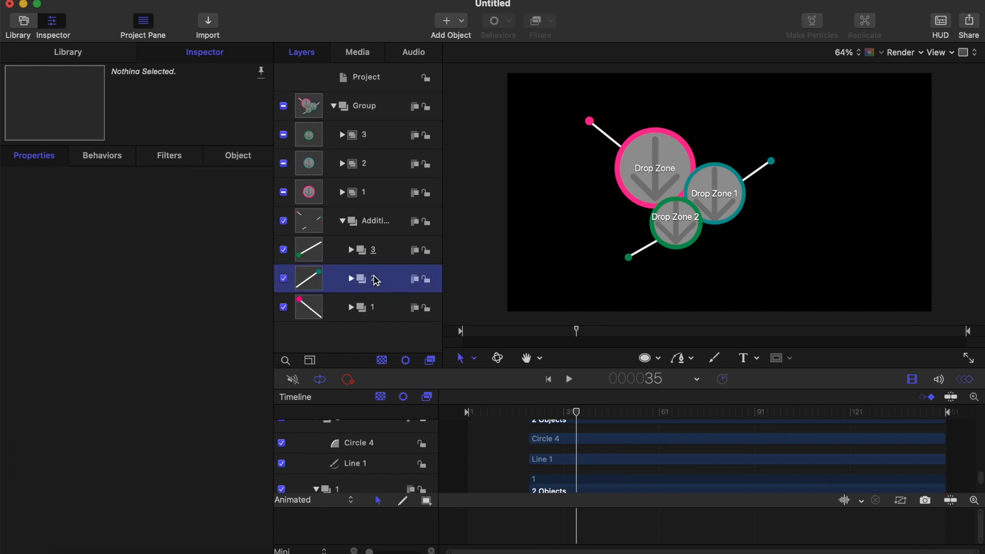
pyautogui.click(351, 278)
pyautogui.scroll(-1, 379, 300)
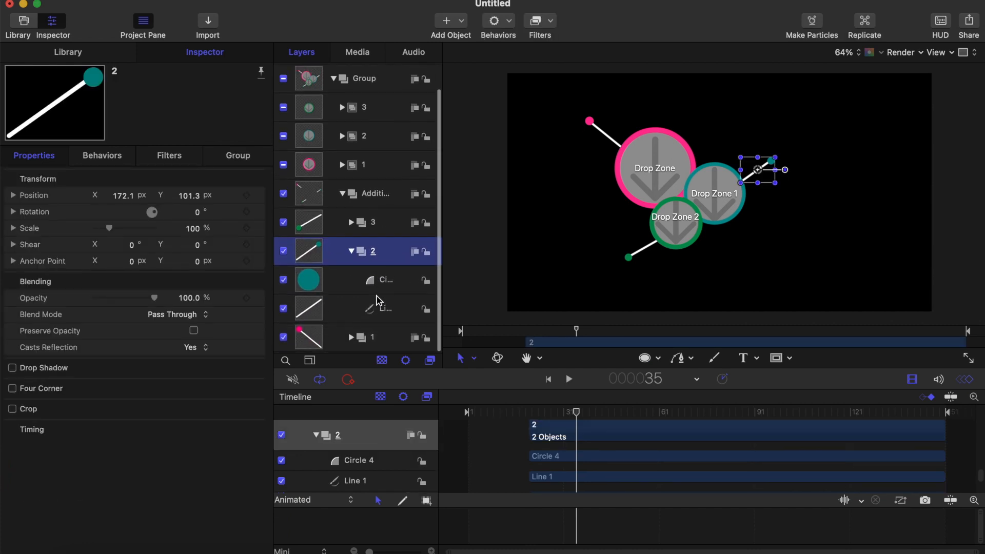
pyautogui.click(384, 316)
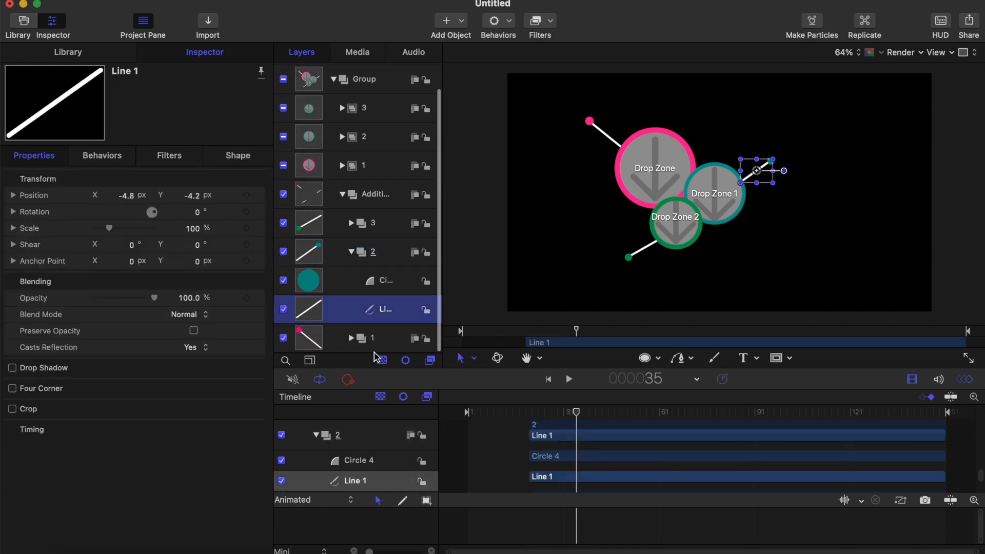
pyautogui.moveTo(578, 415); pyautogui.dragTo(569, 415)
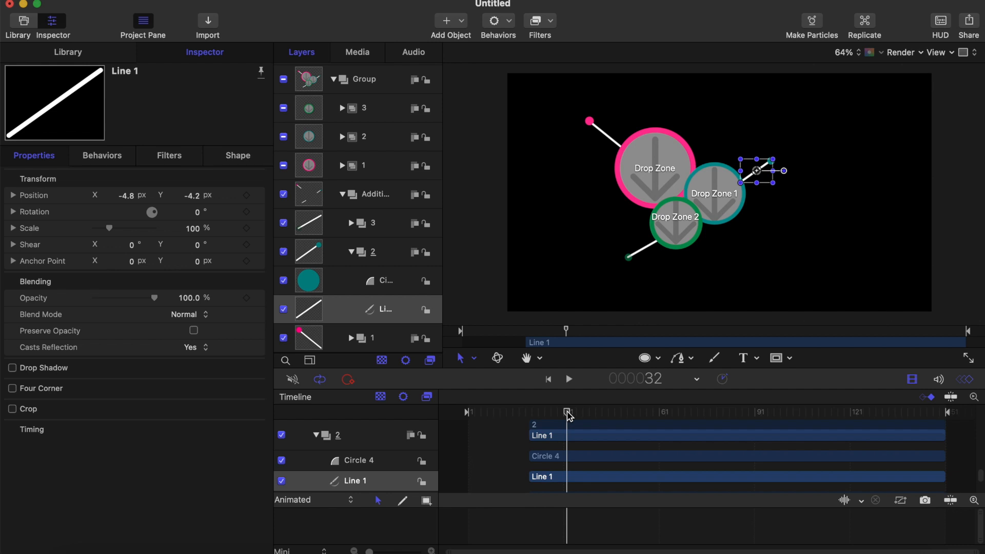
pyautogui.moveTo(568, 416); pyautogui.dragTo(562, 416)
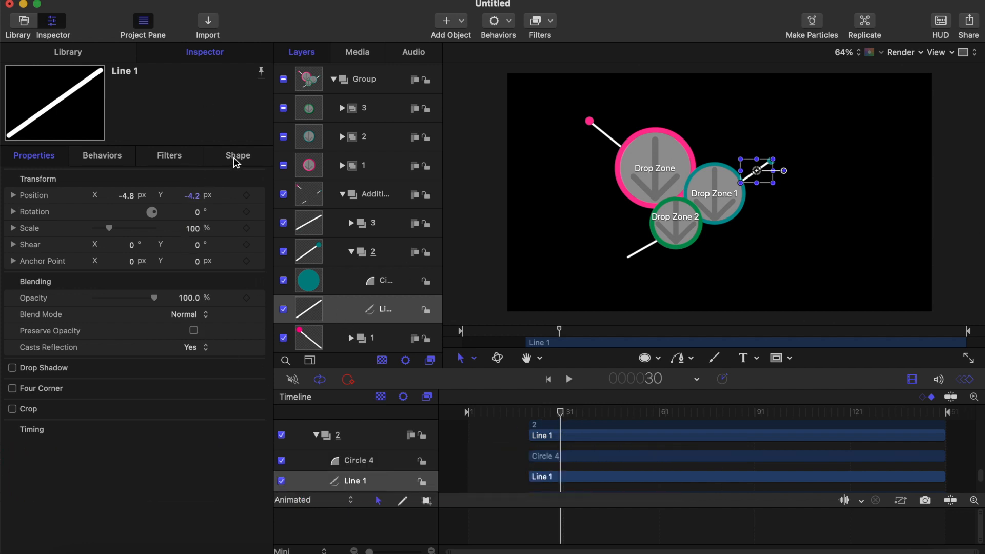
pyautogui.click(236, 159)
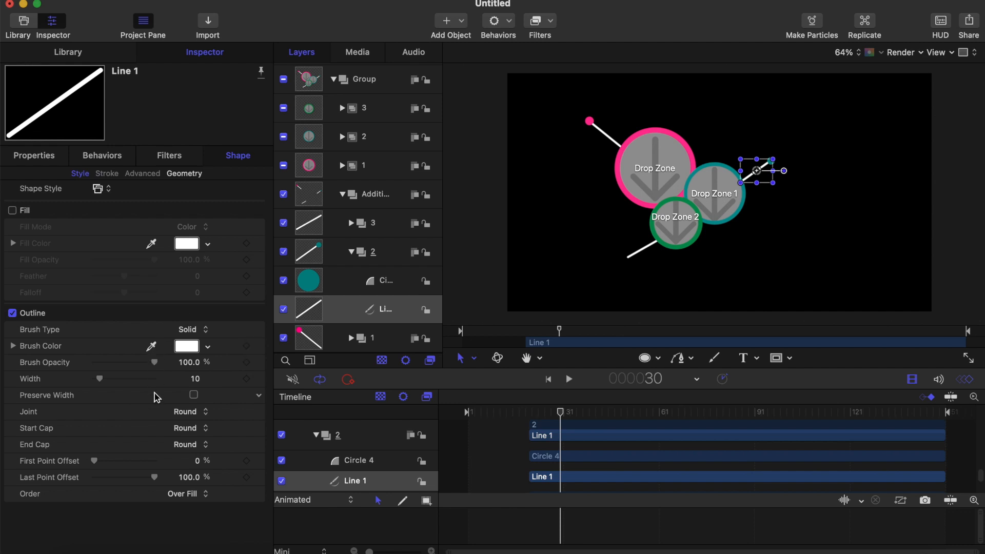
pyautogui.click(246, 477)
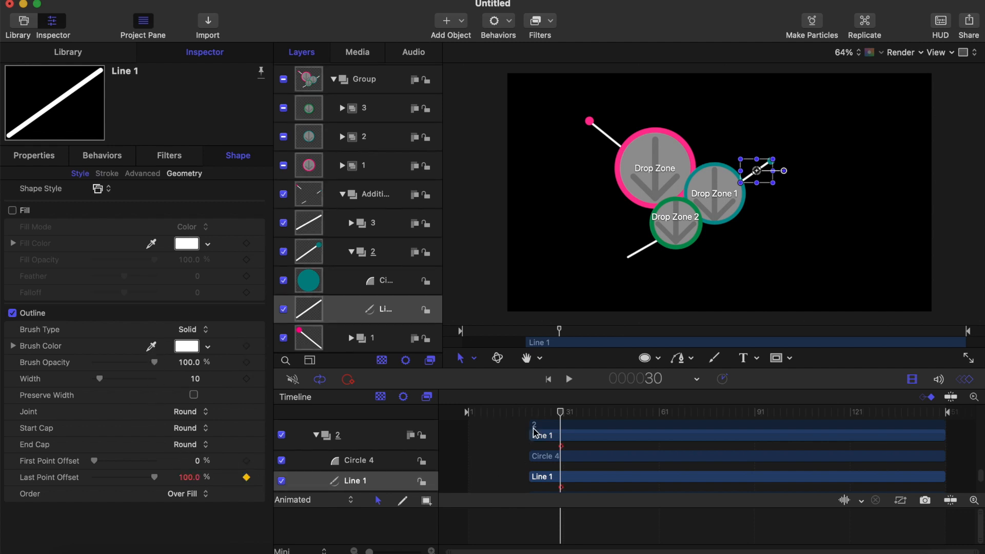
pyautogui.moveTo(562, 413); pyautogui.dragTo(530, 416)
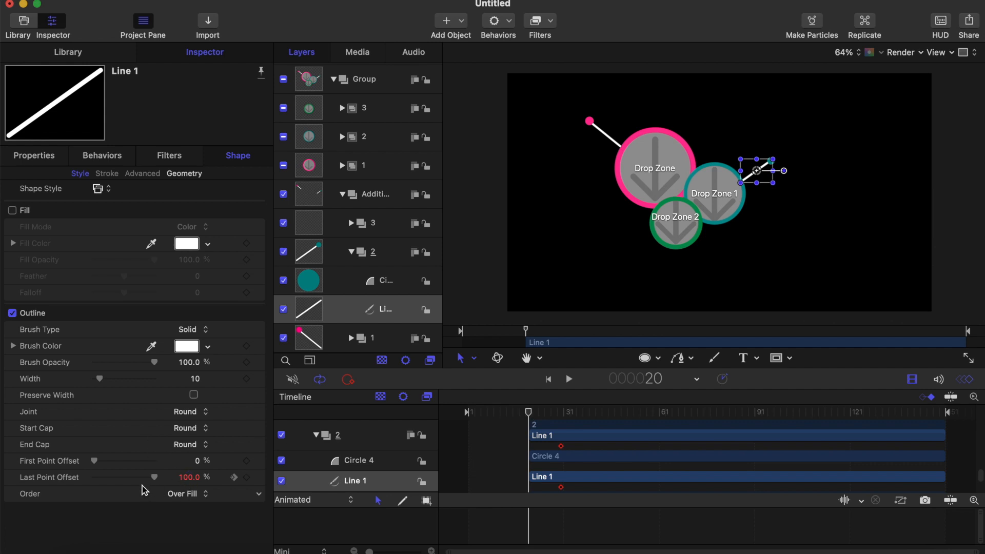
pyautogui.moveTo(154, 478); pyautogui.dragTo(75, 482)
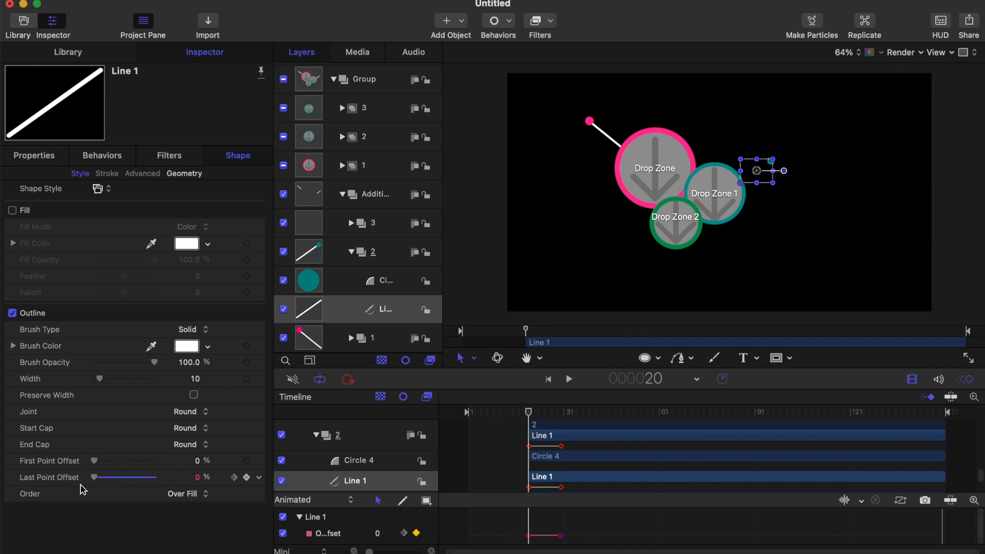
# - Add an Opacity keyframe to the teal dot in Additional's group 2 at frame 30
pyautogui.click(644, 359)
pyautogui.moveTo(530, 414); pyautogui.dragTo(564, 419)
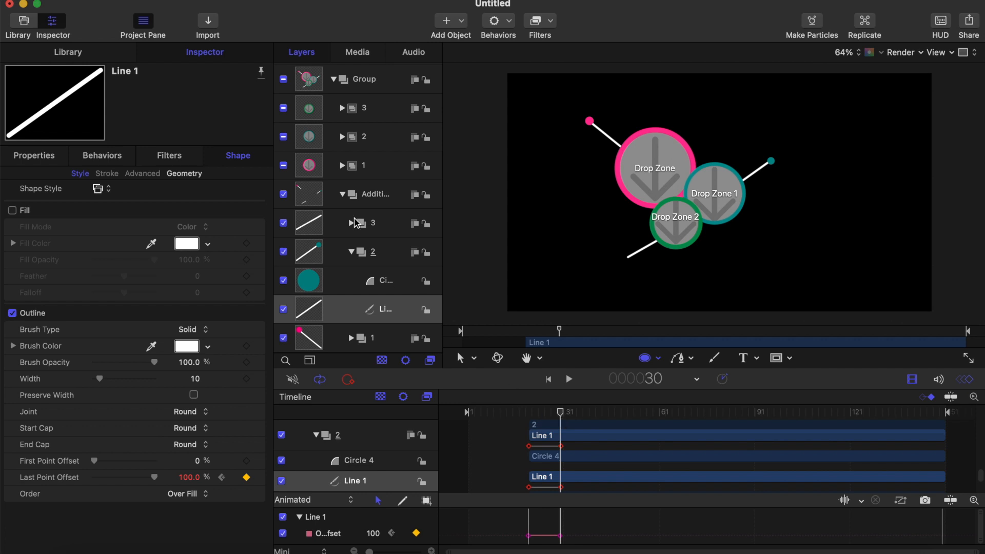
pyautogui.click(369, 282)
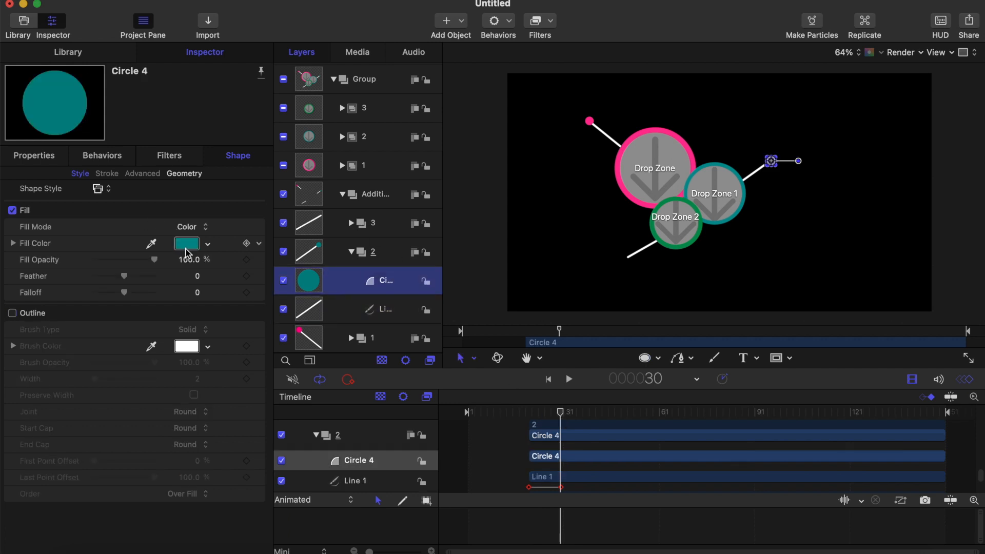
pyautogui.click(34, 157)
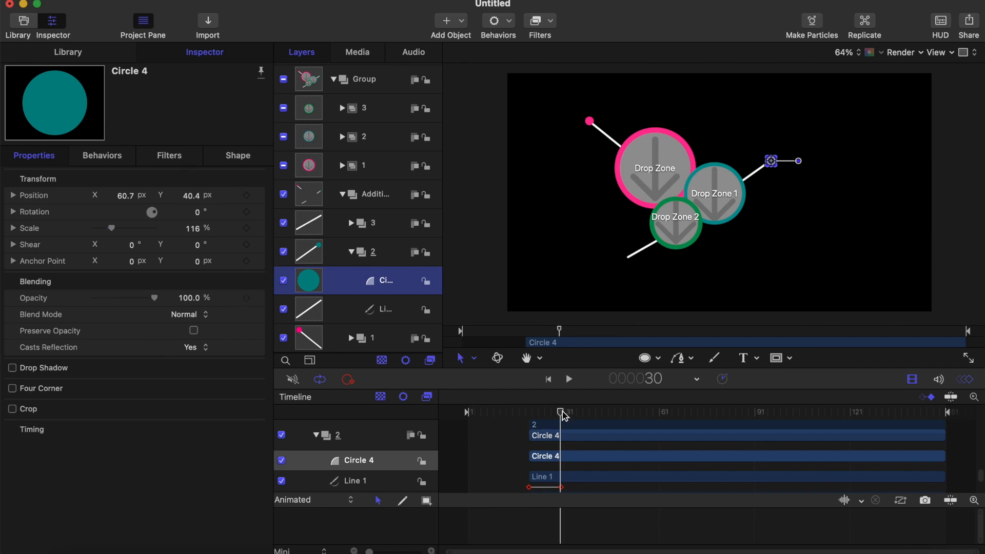
pyautogui.click(247, 298)
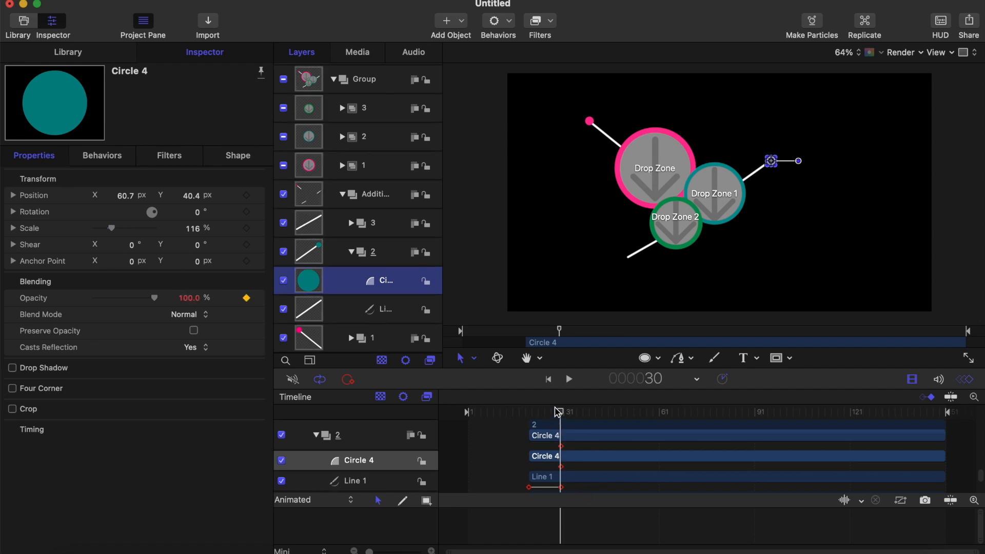
# - Set the teal dot's Opacity keyframe on frame 30 to 0%
pyautogui.press('Right')
pyautogui.press('Right')
pyautogui.press('Right')
pyautogui.press('Right')
pyautogui.press('Right')
pyautogui.press('Right')
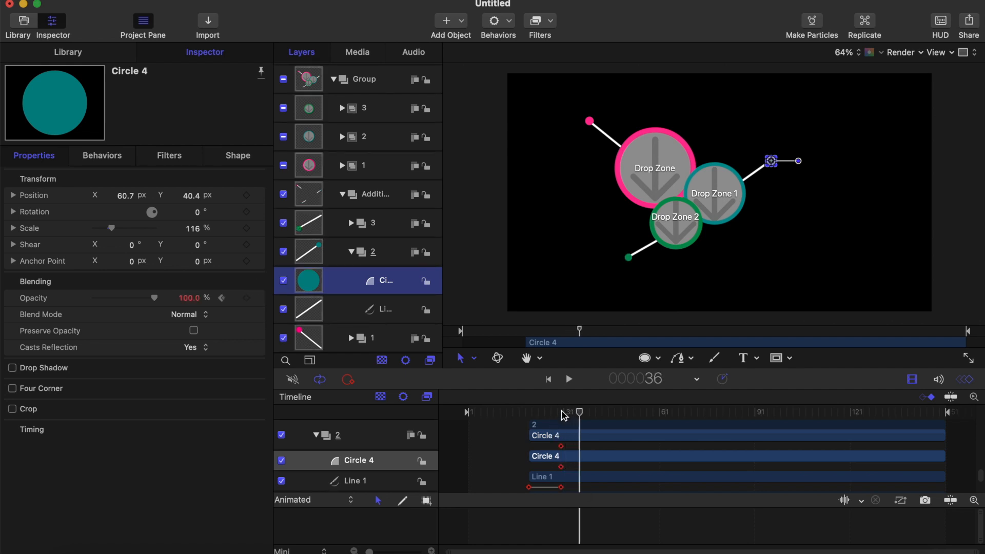
pyautogui.press('Left')
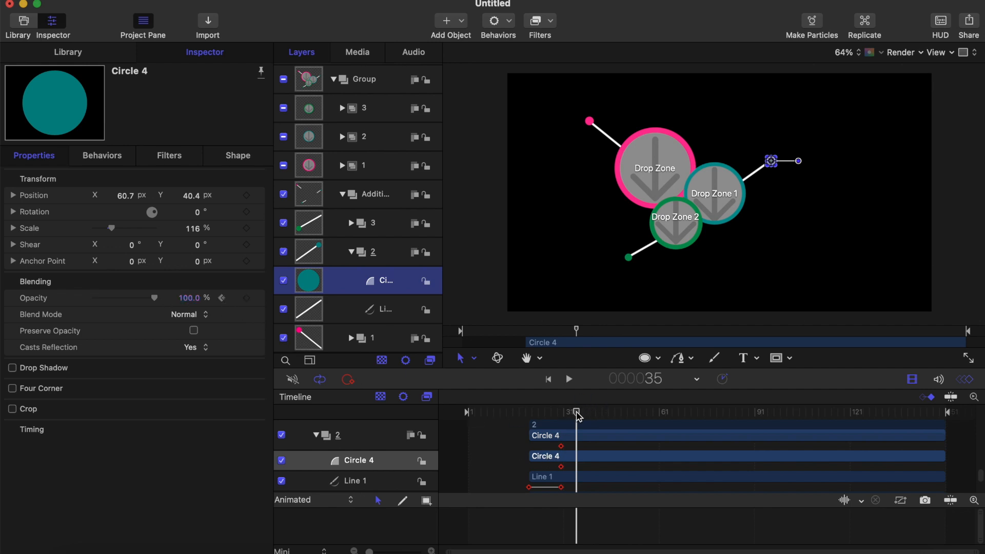
pyautogui.press('Left')
pyautogui.press('Left')
pyautogui.press('Left')
pyautogui.press('Left')
pyautogui.press('Left')
pyautogui.press('Left')
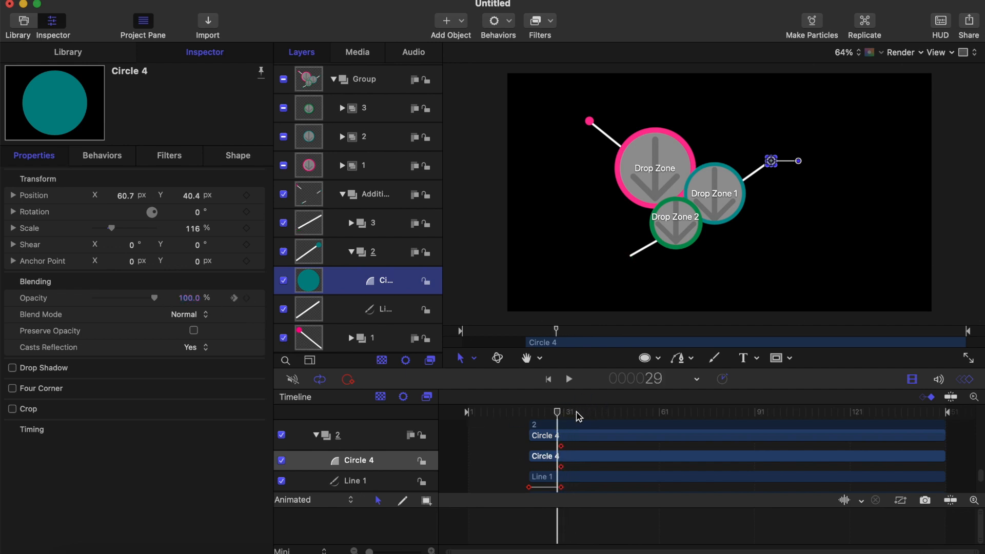
pyautogui.press('Right')
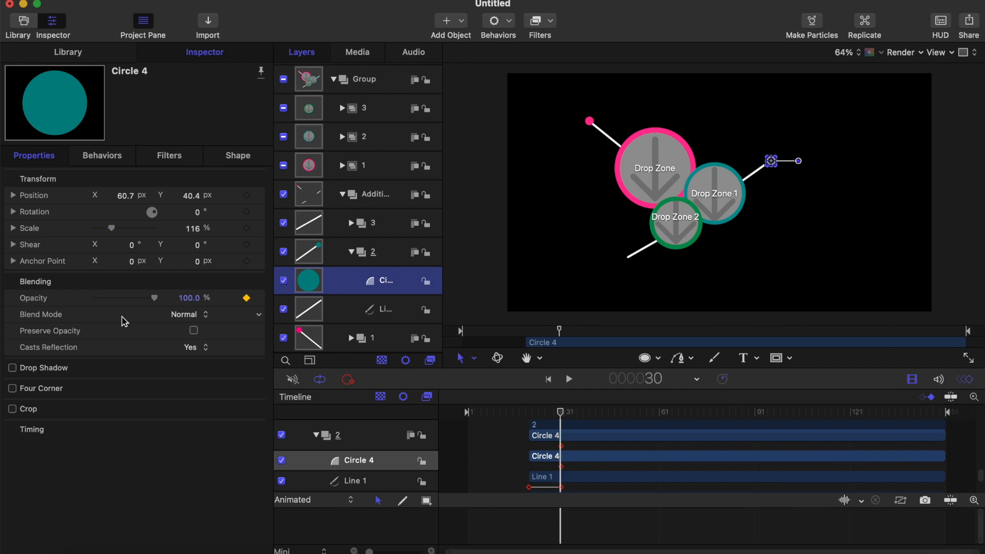
pyautogui.moveTo(155, 299); pyautogui.dragTo(45, 305)
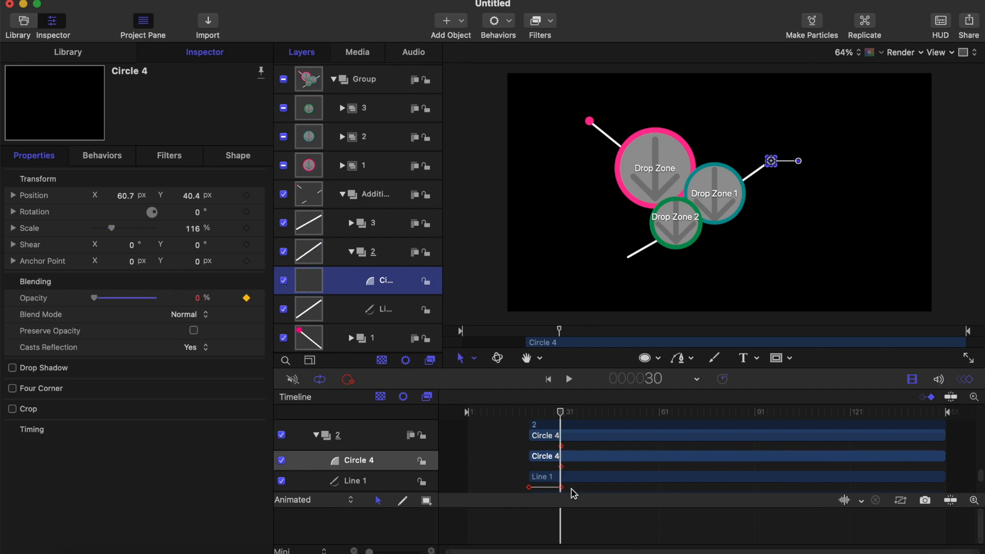
# - Play back the teal callout's animation from frame 20 to check the line's growth and the dot's visibility
pyautogui.click(533, 413)
pyautogui.press('space')
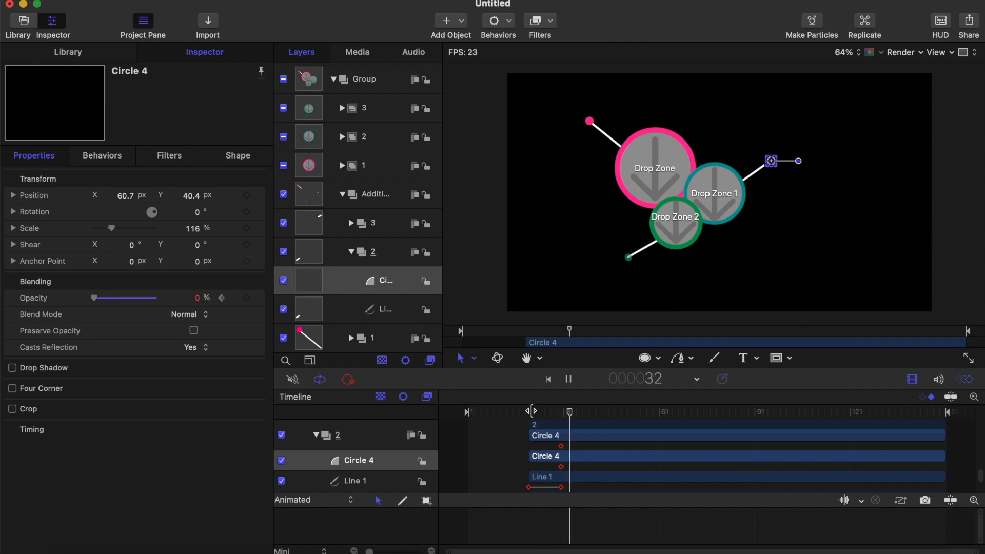
pyautogui.press('space')
pyautogui.click(645, 358)
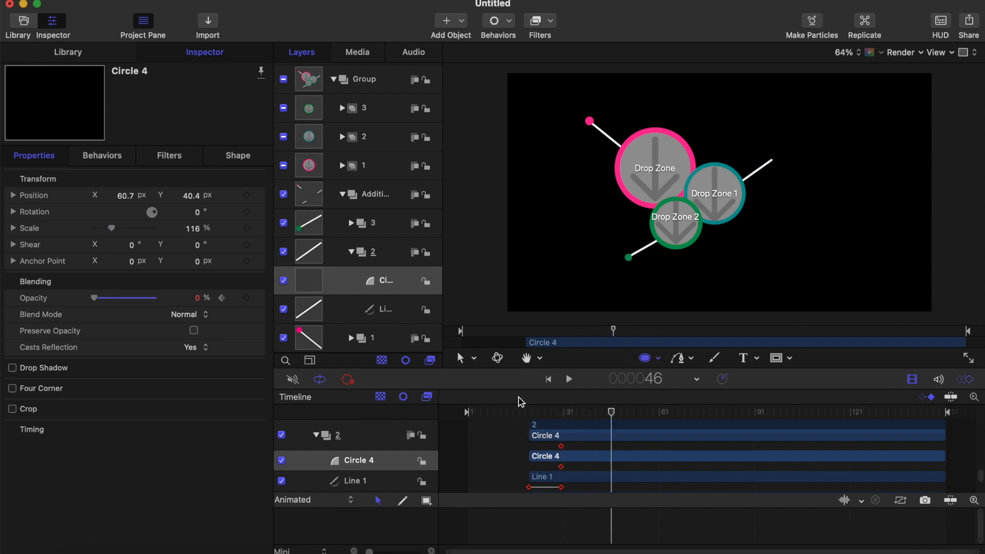
pyautogui.click(530, 408)
pyautogui.press('space')
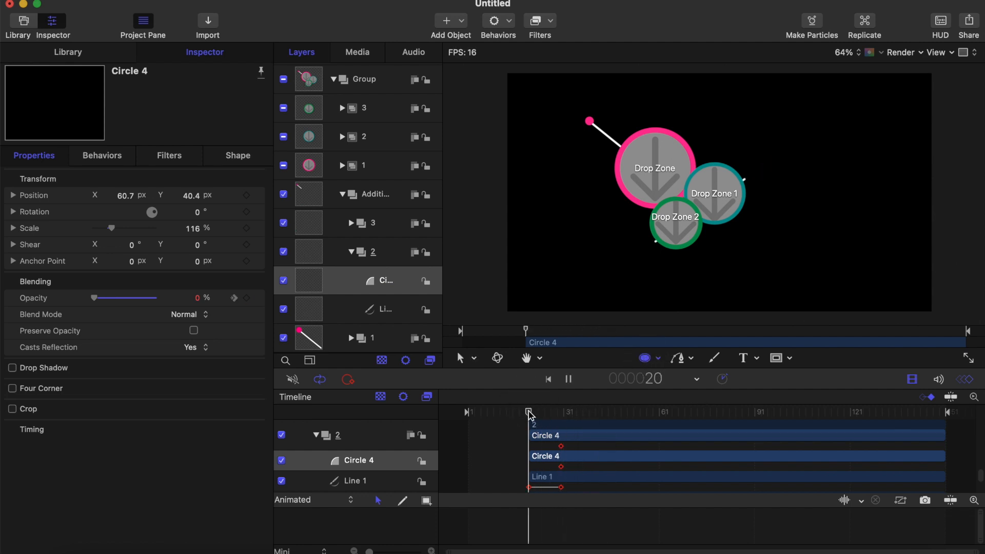
pyautogui.click(530, 414)
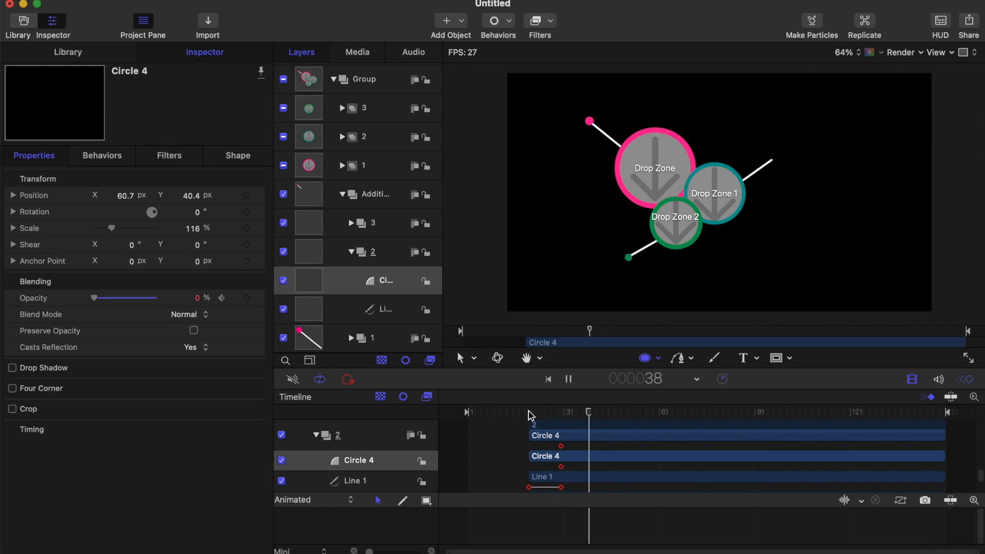
pyautogui.press('space')
# - Keyframe the teal dot's Opacity at 100% on frame 35
pyautogui.moveTo(635, 415); pyautogui.dragTo(563, 415)
pyautogui.press('Right')
pyautogui.press('Right')
pyautogui.press('Right')
pyautogui.press('Right')
pyautogui.press('Right')
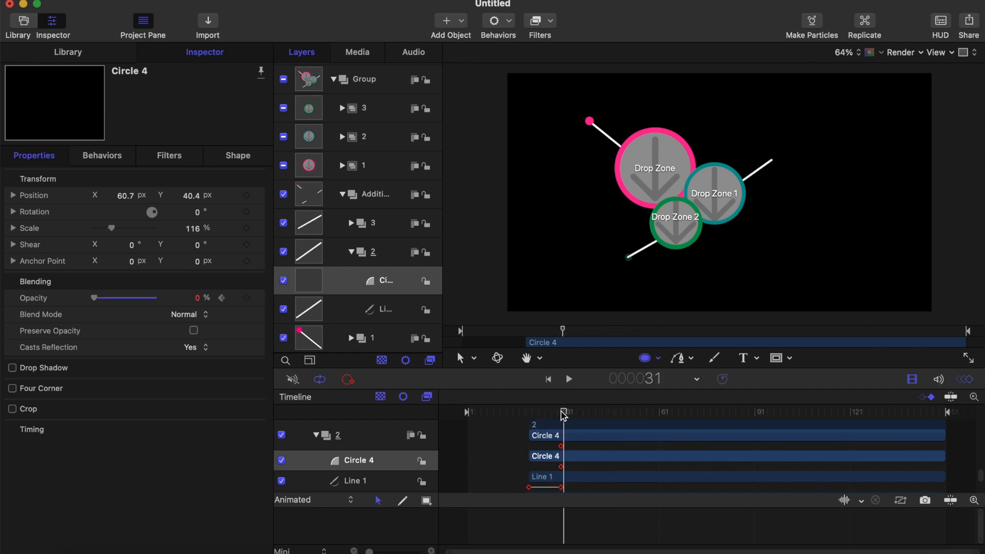
pyautogui.press('Right')
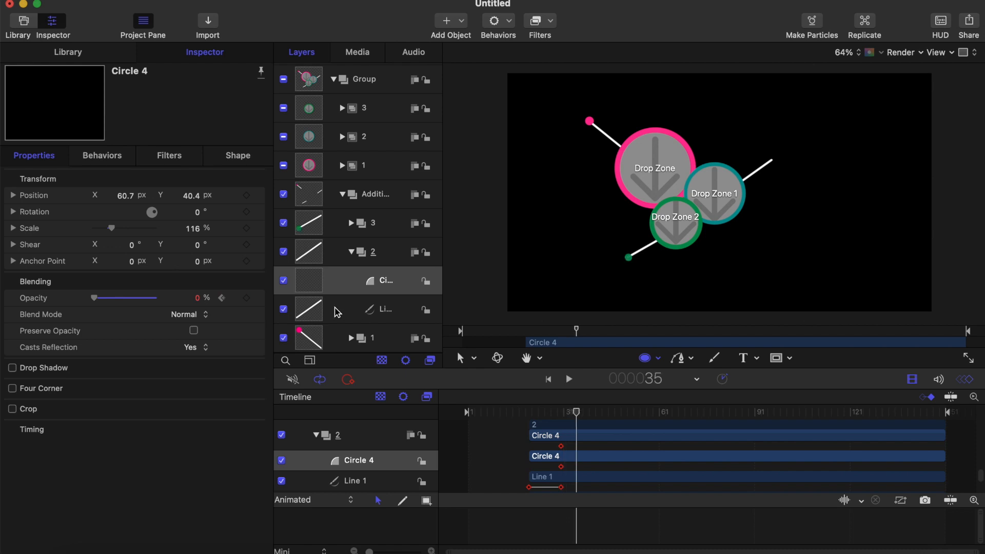
pyautogui.moveTo(95, 301); pyautogui.dragTo(198, 314)
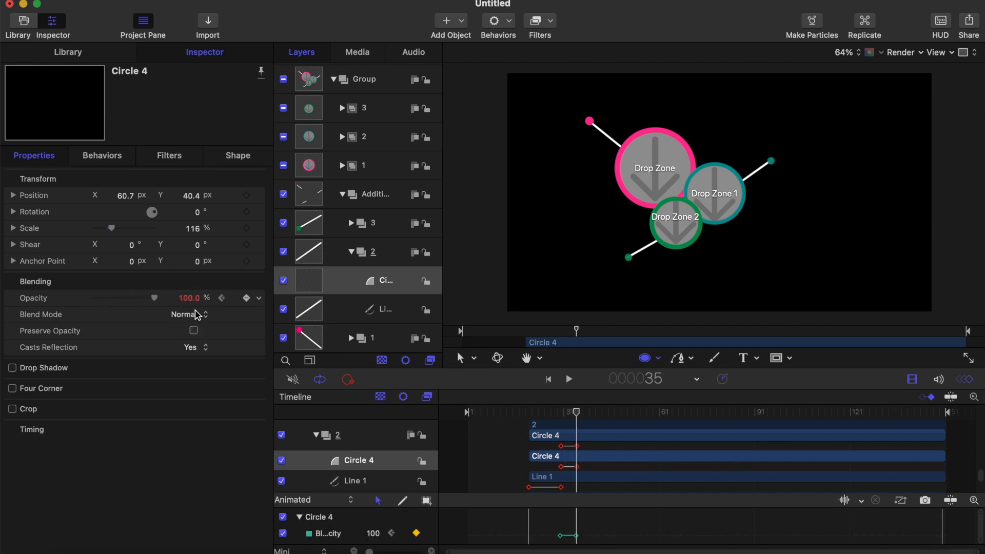
# - Replay the teal and green callouts from around frame 20 several times to check the line growth and dot fade-ins
pyautogui.click(540, 416)
pyautogui.press('space')
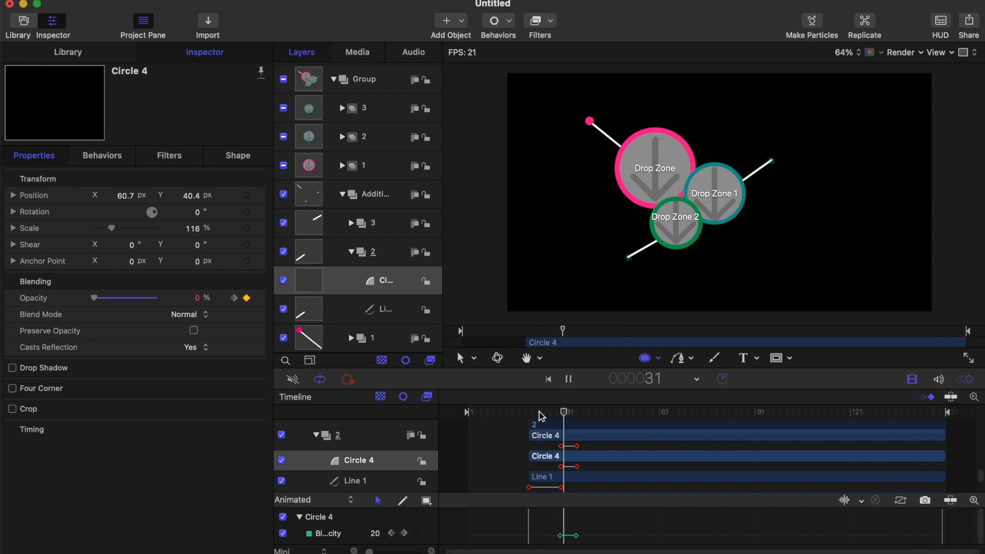
pyautogui.click(541, 415)
pyautogui.click(542, 416)
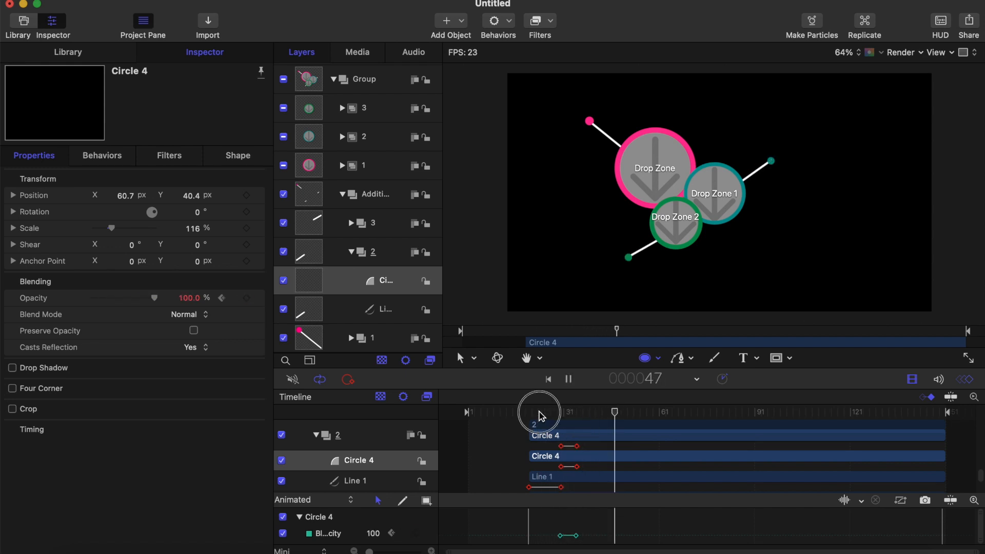
pyautogui.click(542, 416)
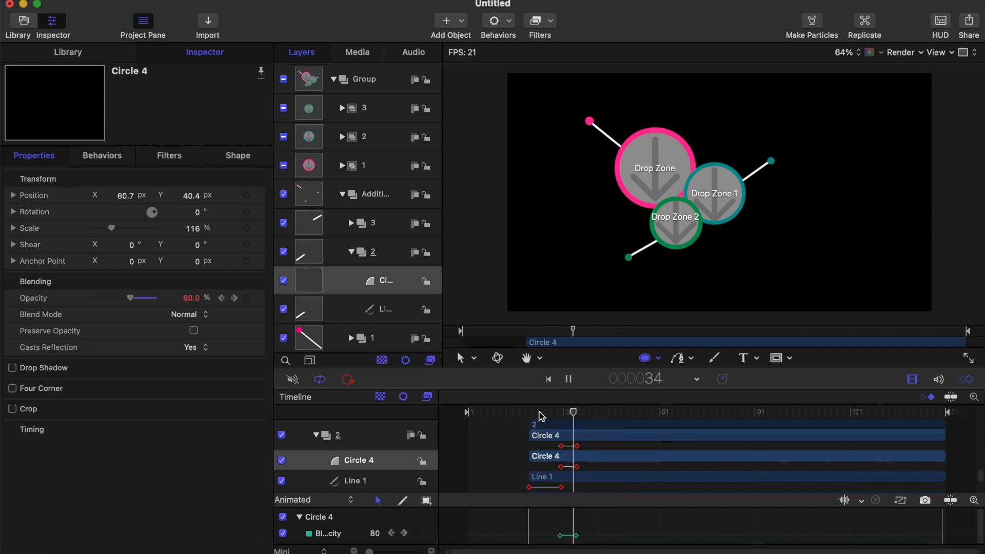
pyautogui.click(542, 415)
pyautogui.click(540, 416)
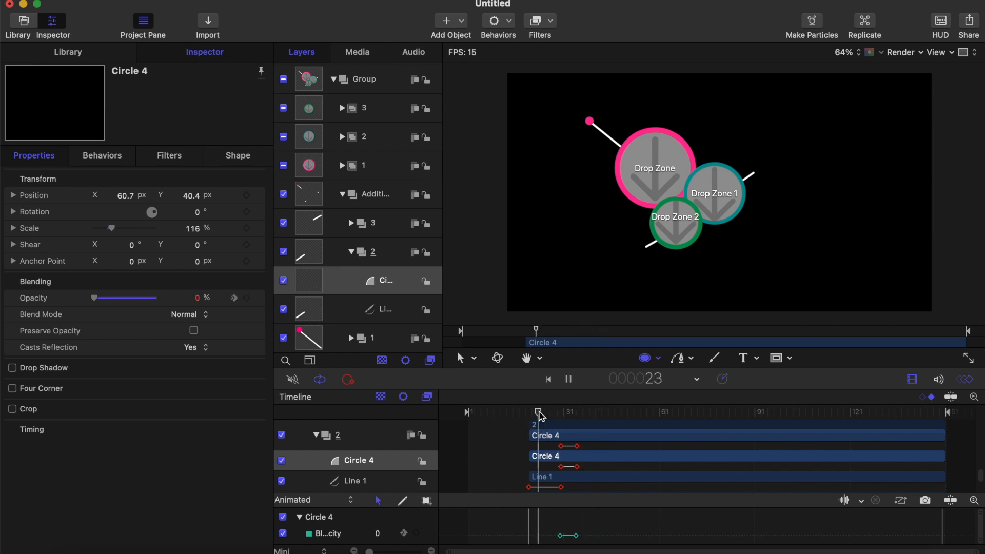
pyautogui.click(540, 415)
pyautogui.press('space')
pyautogui.press('space')
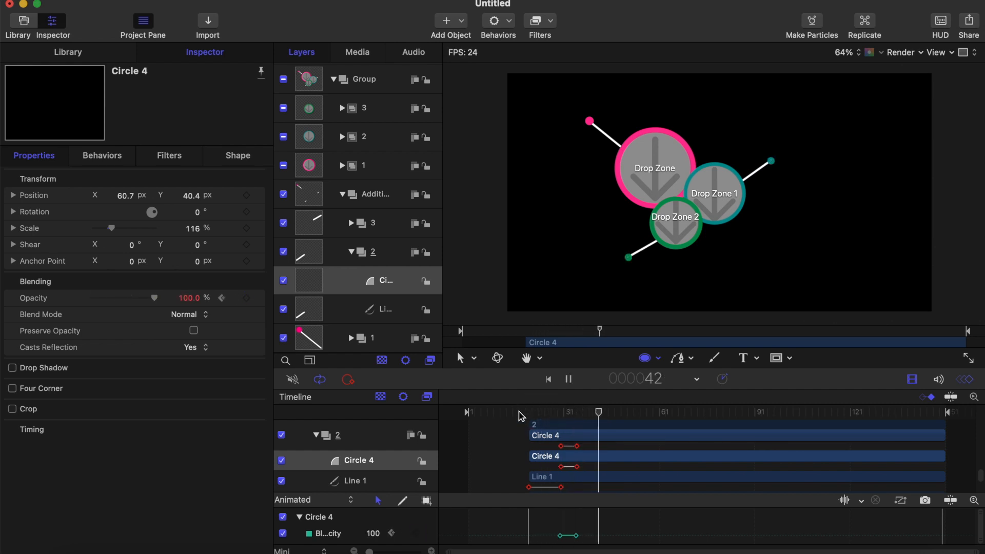
pyautogui.click(522, 415)
pyautogui.click(519, 414)
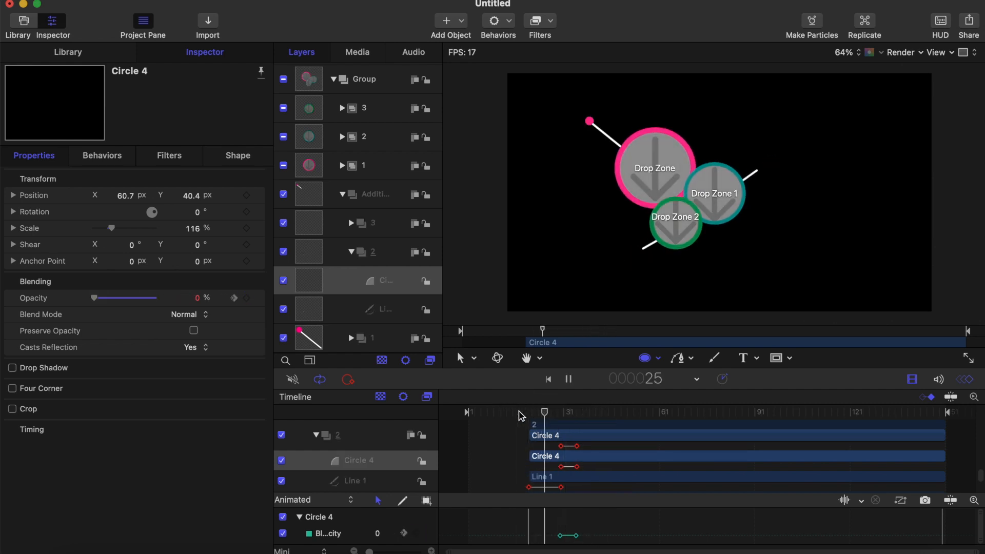
pyautogui.press('space')
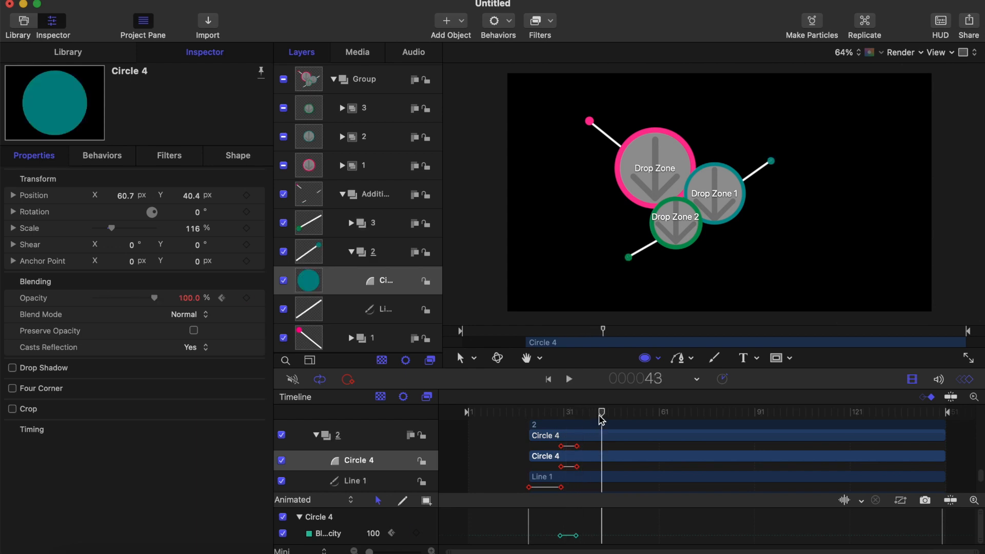
# - Keyframe the Last Point Offset of the line in Additional's group 1 at 100% on frame 30 and 0% on frame 20
pyautogui.moveTo(602, 418); pyautogui.dragTo(560, 418)
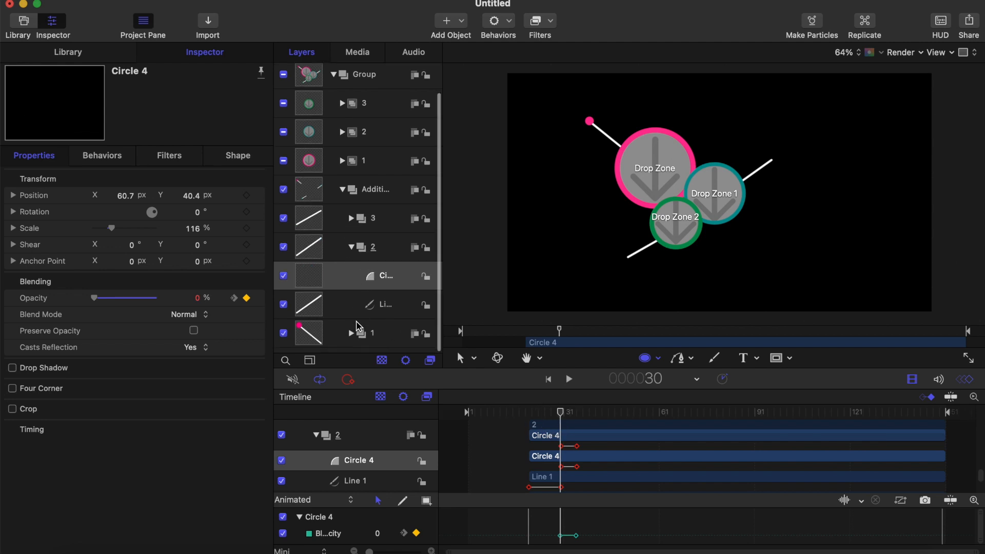
pyautogui.click(351, 252)
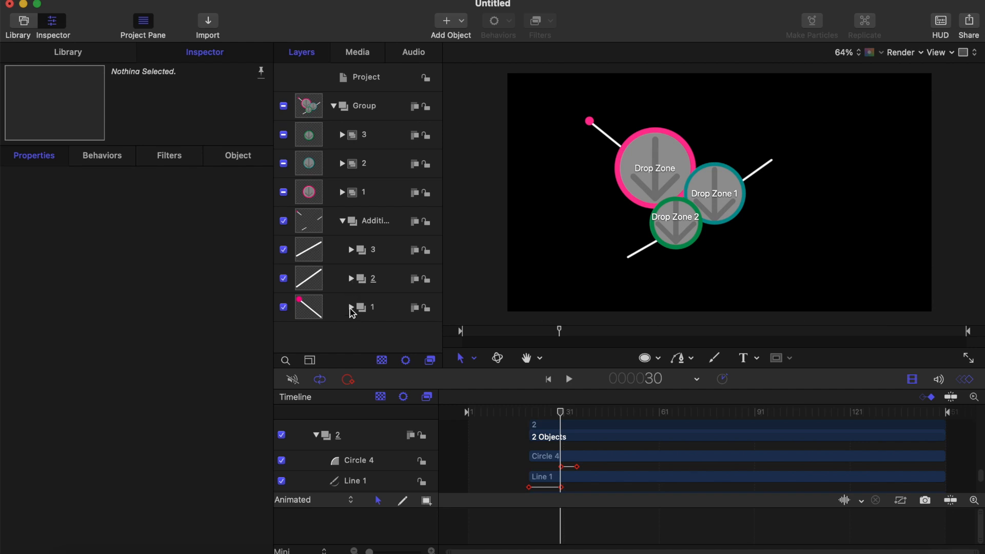
pyautogui.click(351, 308)
pyautogui.scroll(-2, 377, 328)
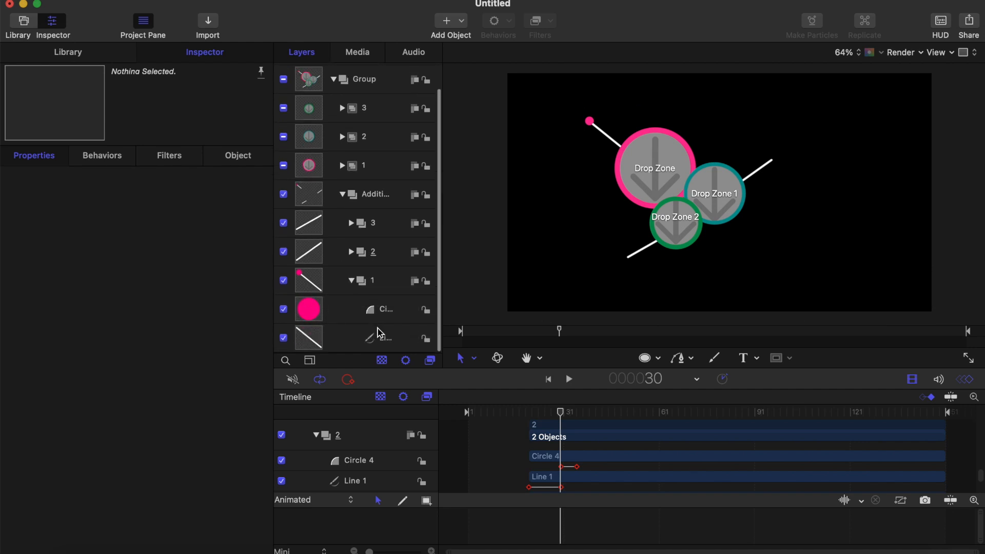
pyautogui.click(380, 336)
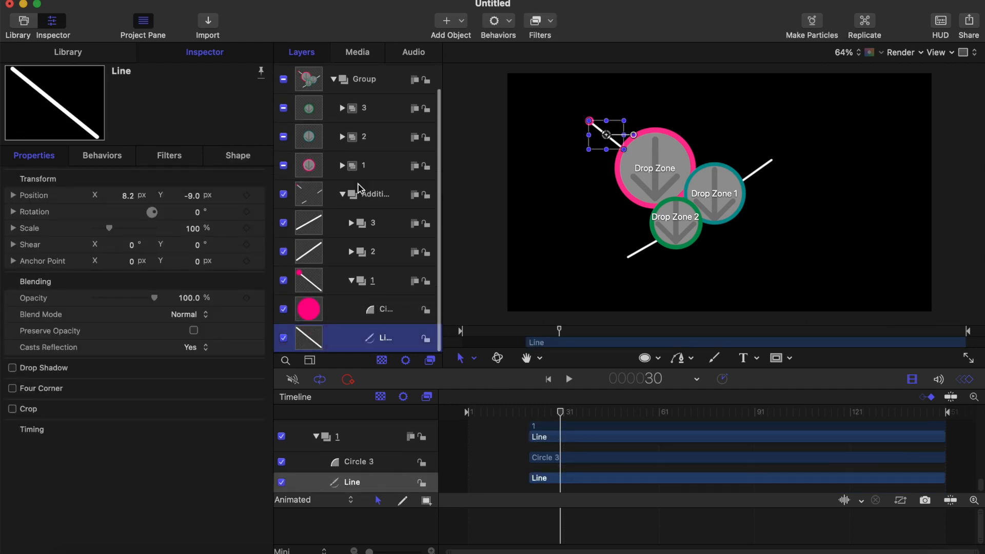
pyautogui.click(237, 157)
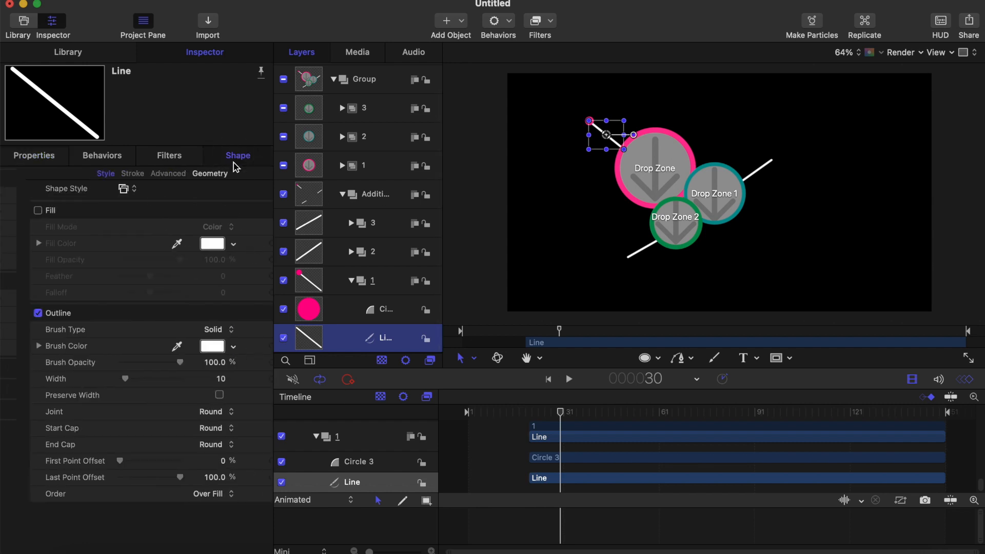
pyautogui.click(246, 479)
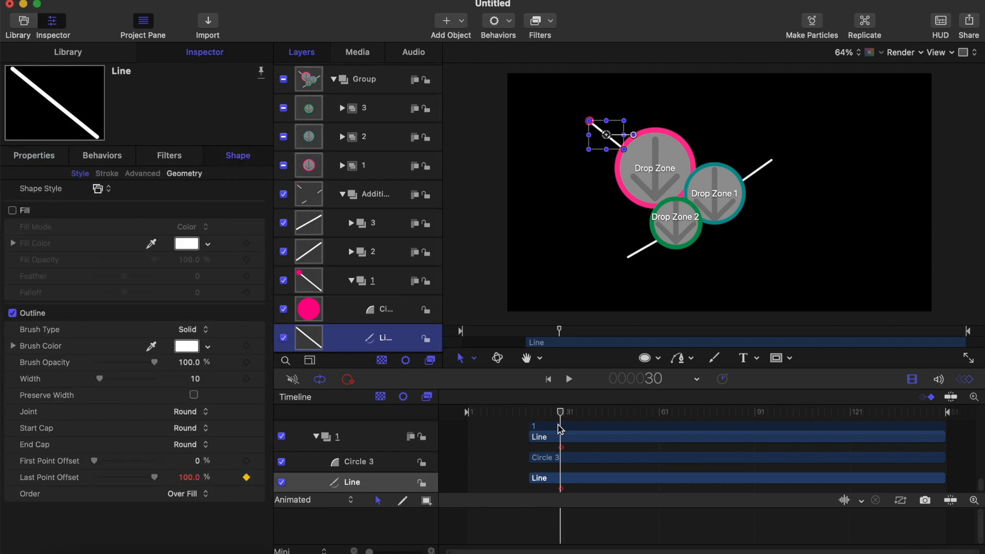
pyautogui.moveTo(559, 415); pyautogui.dragTo(529, 417)
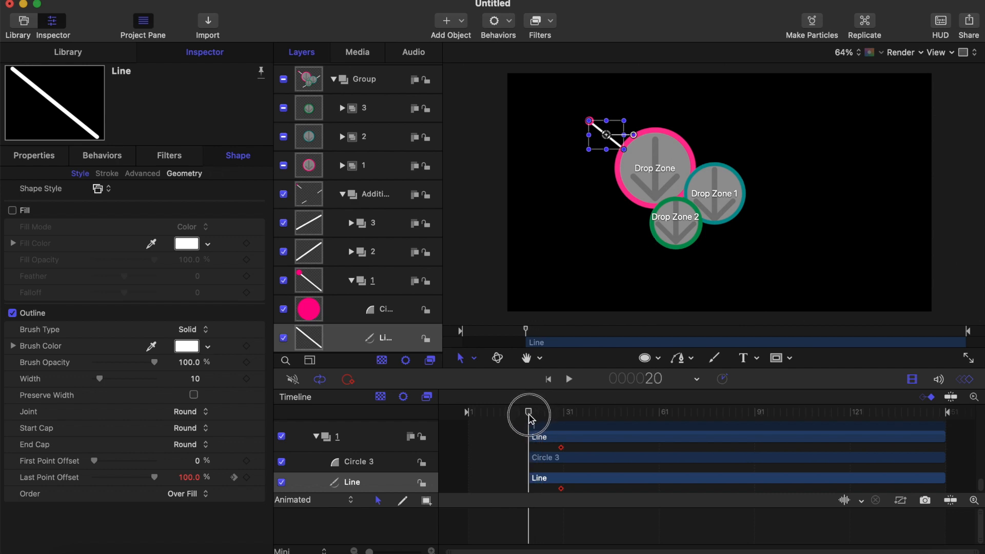
pyautogui.click(645, 358)
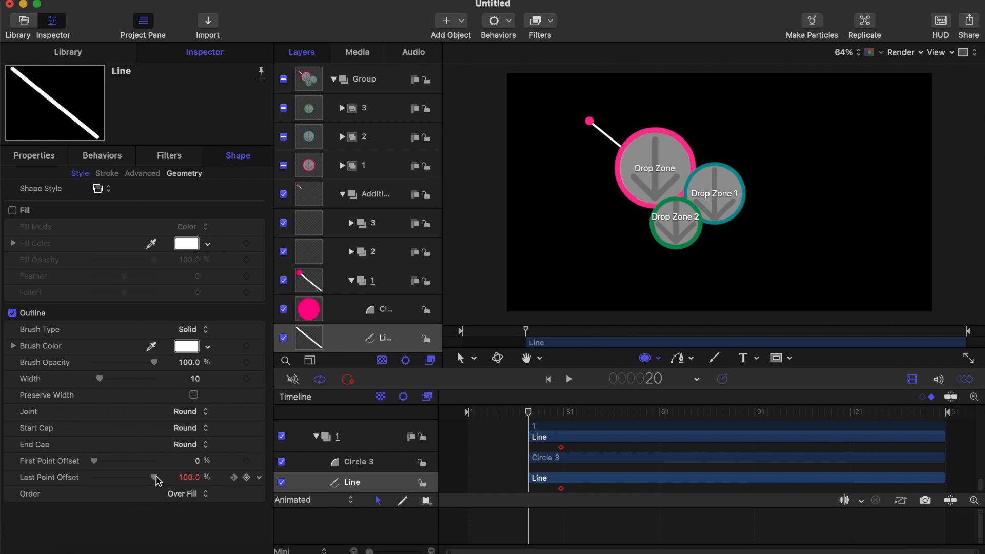
pyautogui.moveTo(155, 478); pyautogui.dragTo(22, 478)
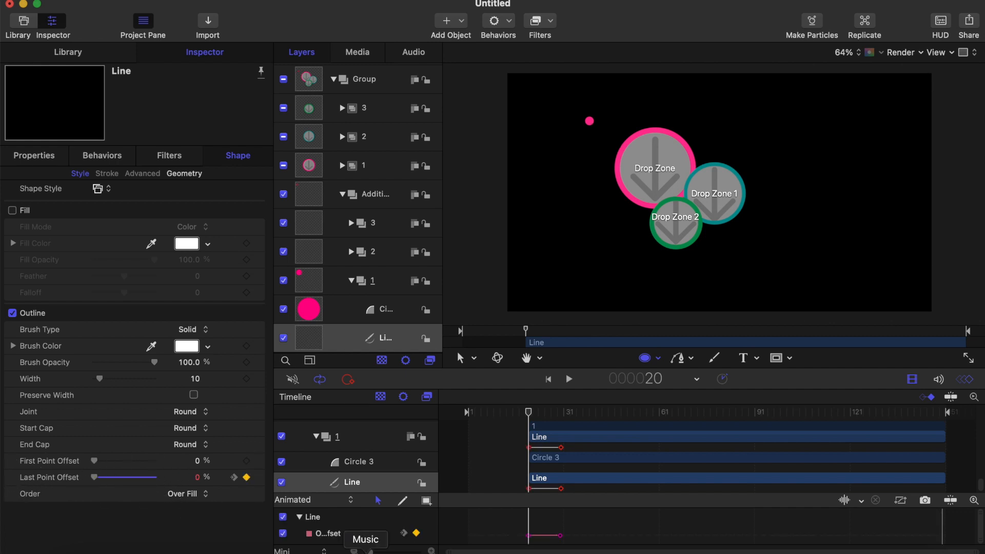
# - Keyframe the pink dot's Opacity at 100% on frame 35
pyautogui.click(560, 406)
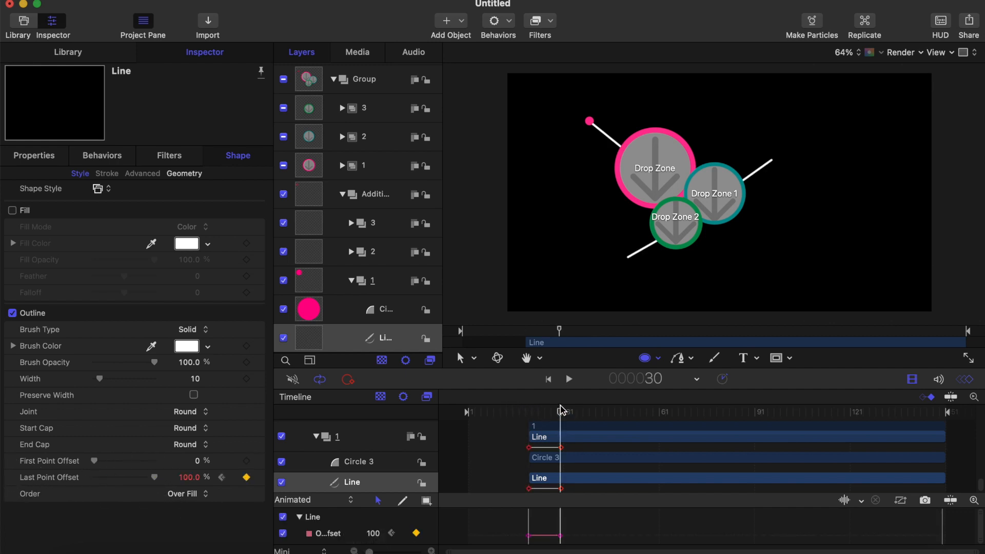
pyautogui.press('Right')
pyautogui.press('Right')
pyautogui.press('Right')
pyautogui.press('Right')
pyautogui.press('Right')
pyautogui.press('Right')
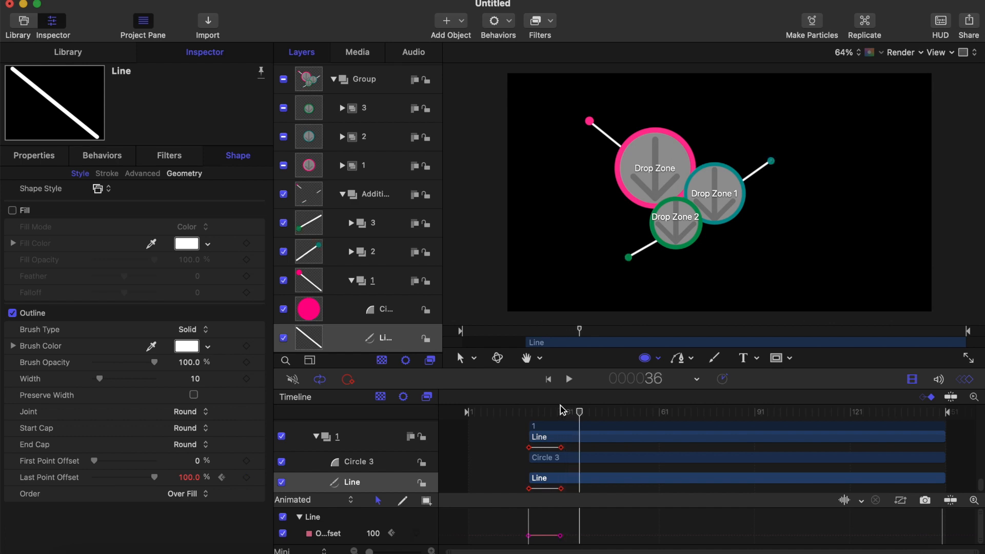
pyautogui.press('Left')
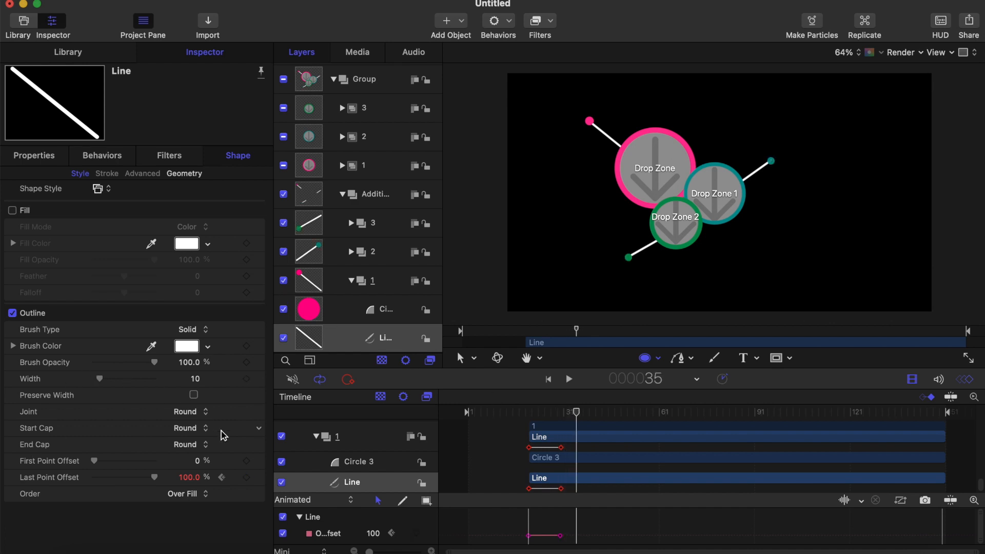
pyautogui.click(384, 308)
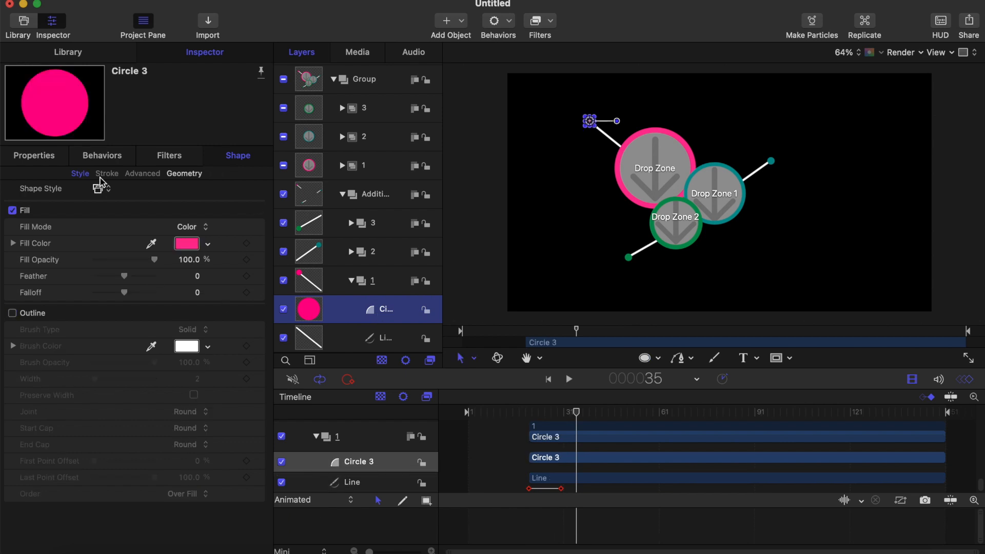
pyautogui.click(32, 155)
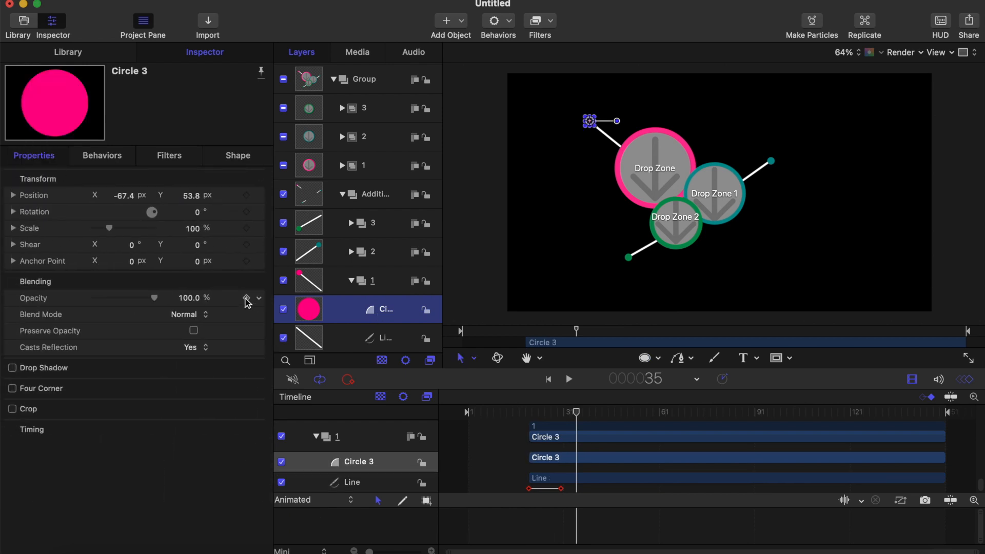
pyautogui.click(246, 298)
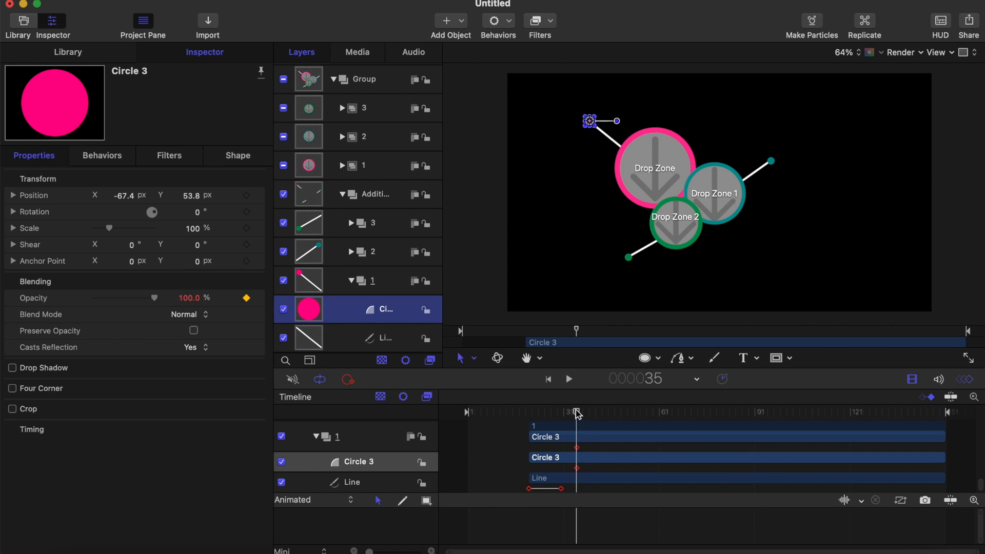
# - Keyframe the pink dot's Opacity at 0% on frame 30
pyautogui.press('Left')
pyautogui.press('Left')
pyautogui.press('Left')
pyautogui.press('Left')
pyautogui.press('Left')
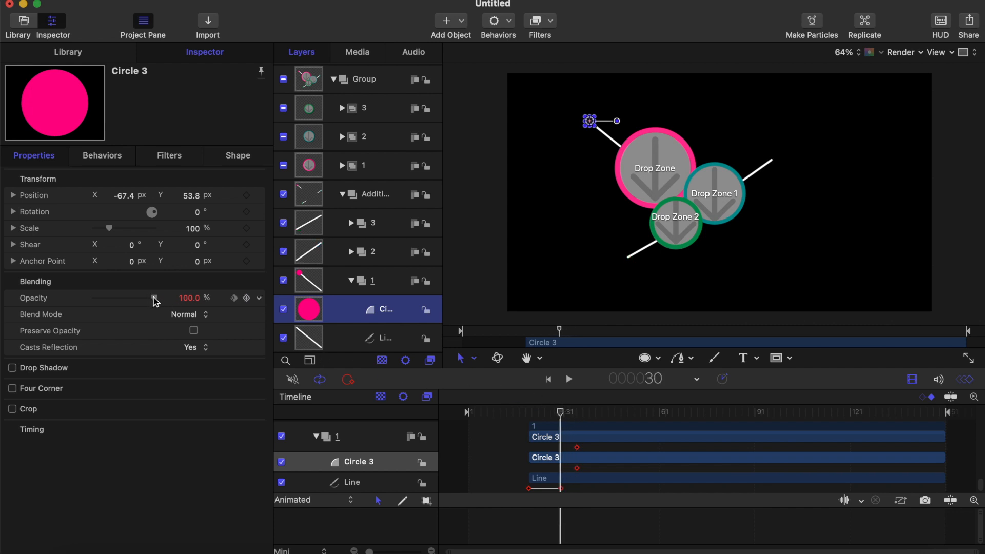
pyautogui.moveTo(154, 298); pyautogui.dragTo(25, 297)
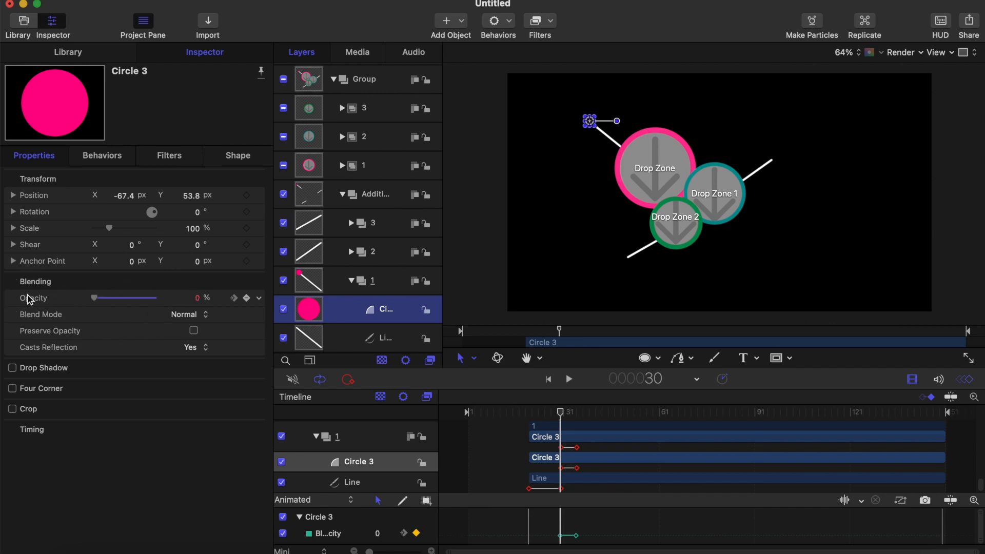
# - Replay all three callouts from around frame 19 several times to check the line growth and dot fade-ins
pyautogui.click(527, 413)
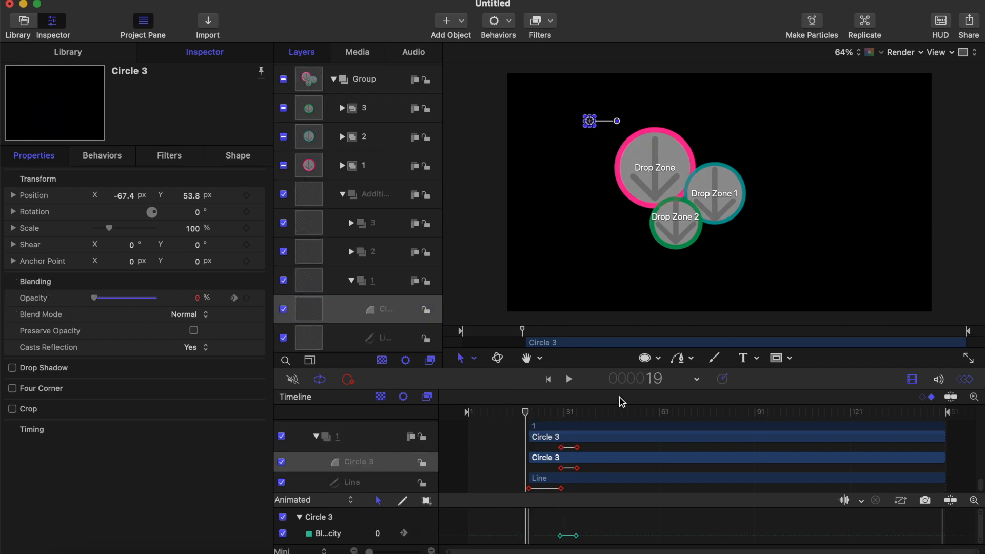
pyautogui.click(646, 358)
pyautogui.press('space')
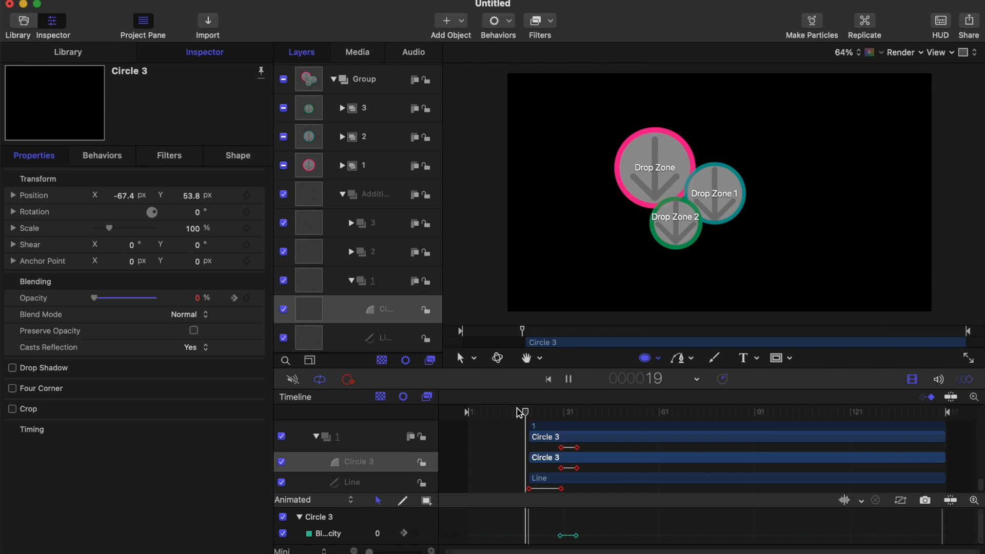
pyautogui.click(517, 412)
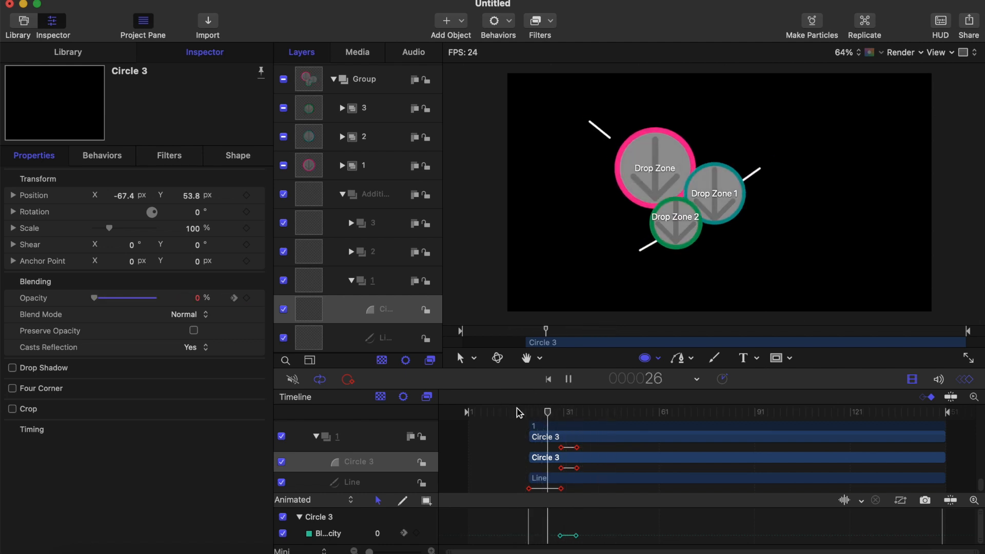
pyautogui.click(518, 412)
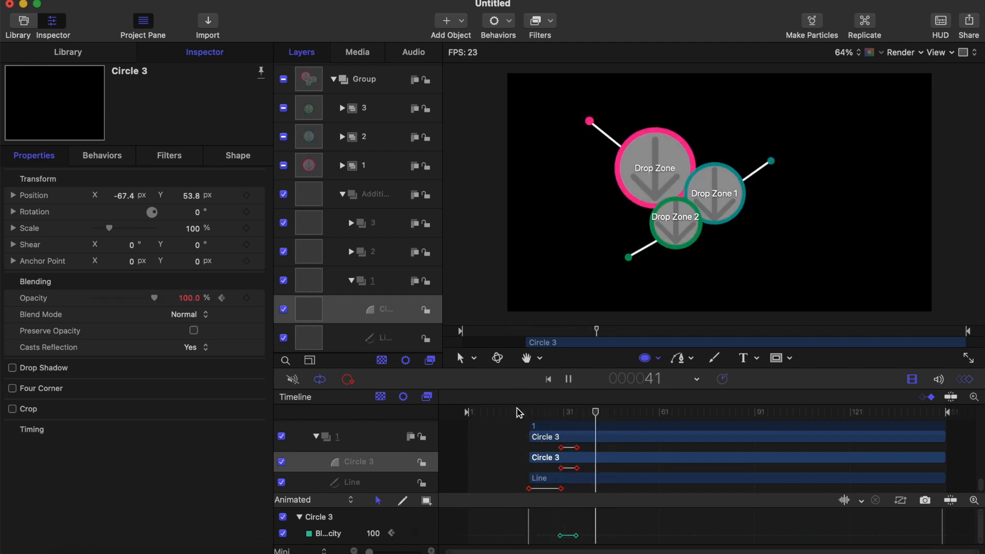
pyautogui.click(518, 412)
pyautogui.click(519, 413)
pyautogui.click(518, 412)
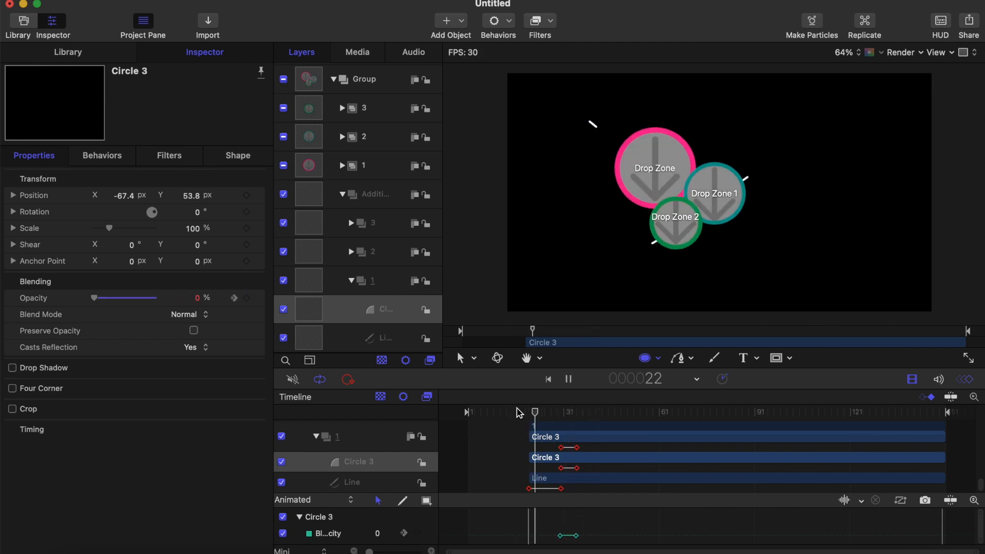
pyautogui.press('space')
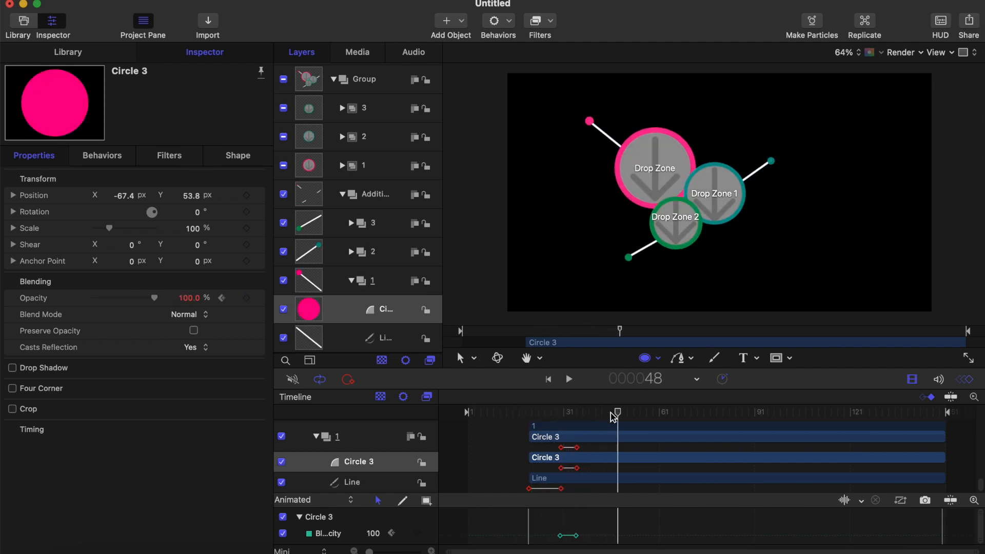
pyautogui.click(529, 410)
pyautogui.press('space')
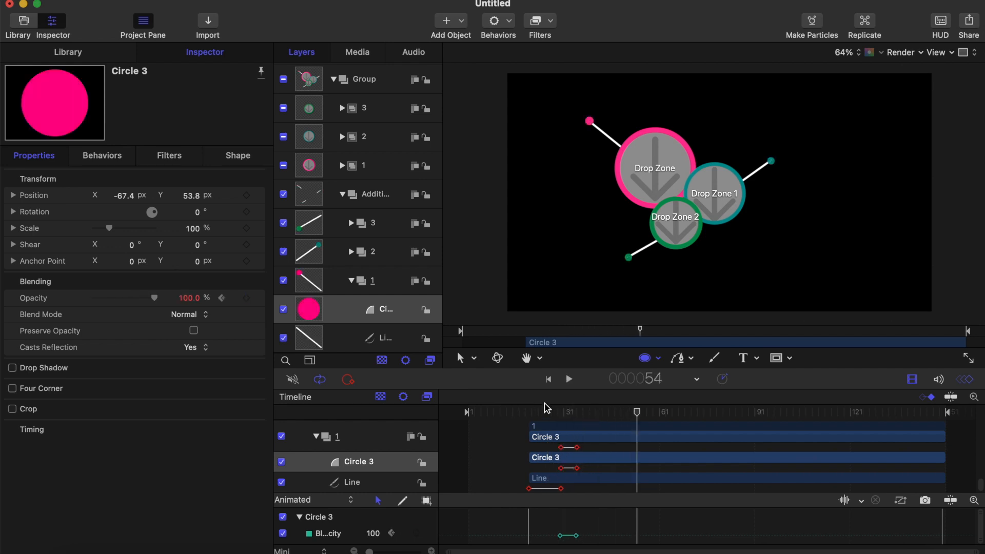
pyautogui.click(523, 412)
pyautogui.press('space')
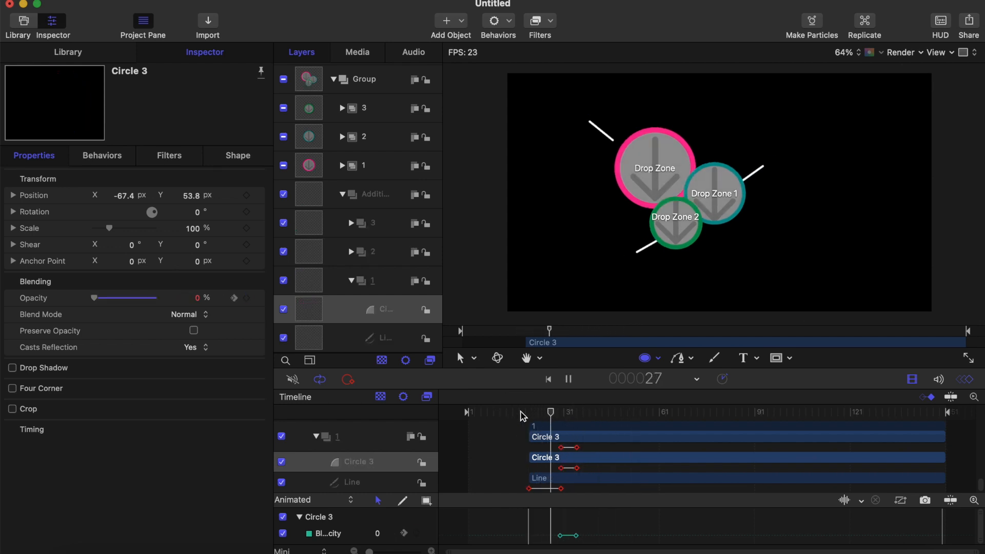
pyautogui.click(523, 413)
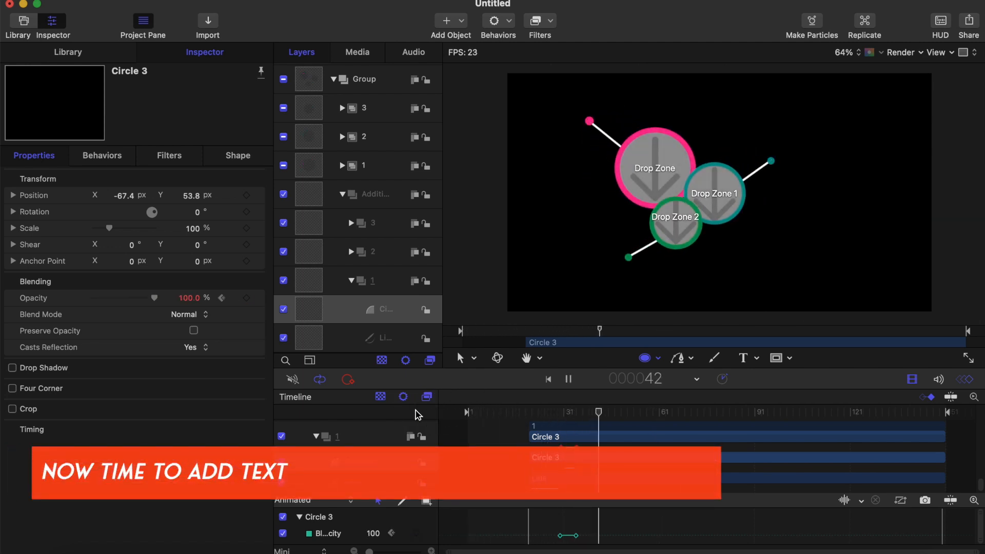
pyautogui.press('space')
# - Set the playhead to frame 35, collapse the Additional group, and create a new group named Text
pyautogui.moveTo(637, 414); pyautogui.dragTo(576, 413)
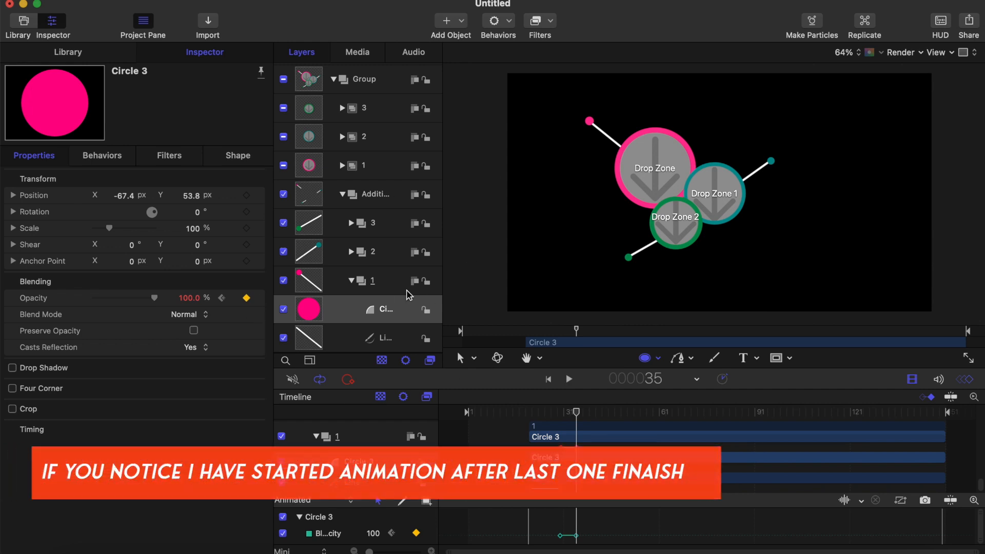
pyautogui.click(351, 281)
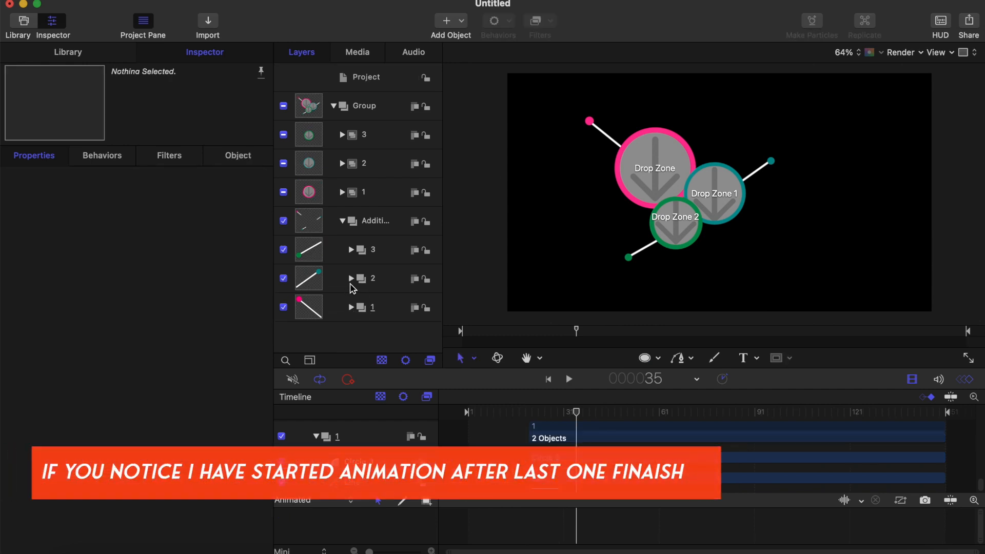
pyautogui.click(342, 220)
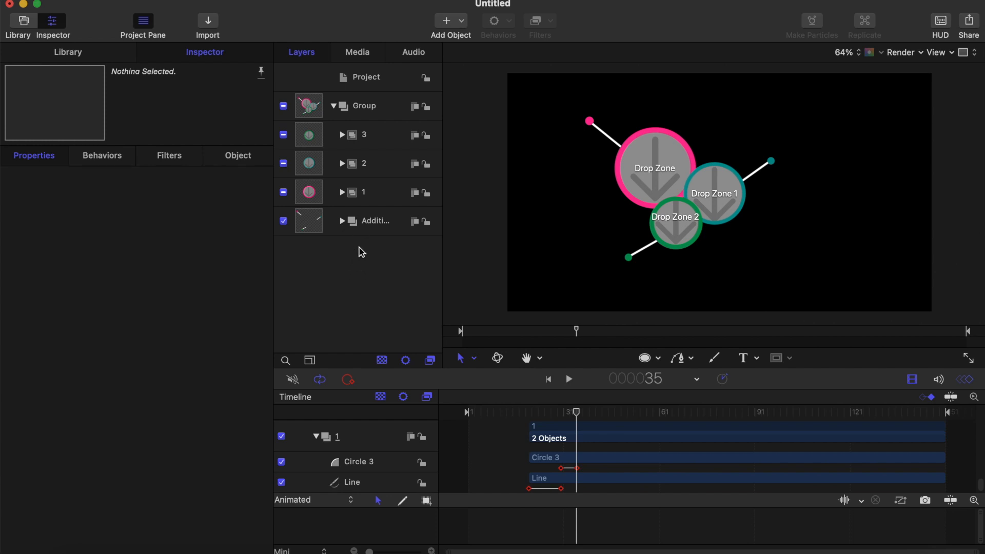
pyautogui.rightClick(347, 263)
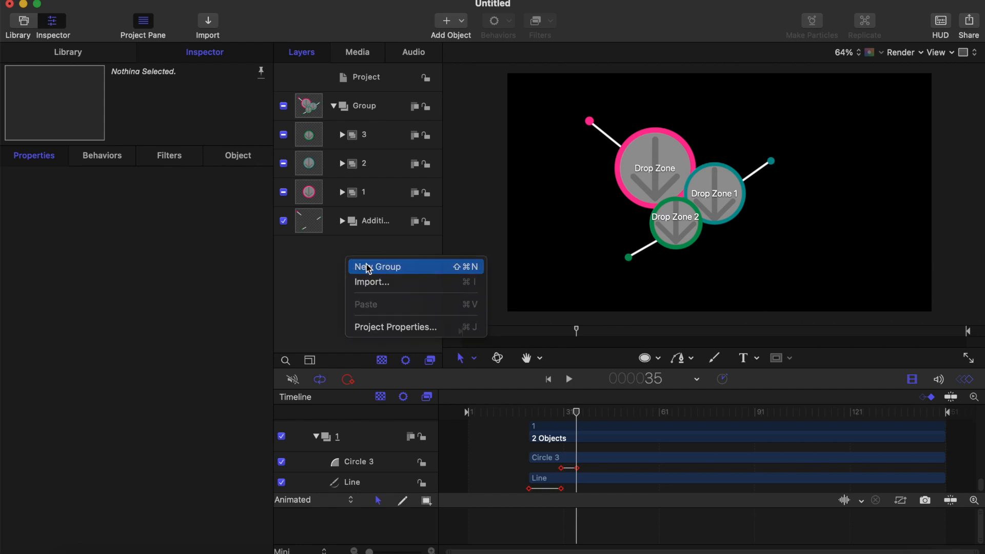
pyautogui.click(365, 265)
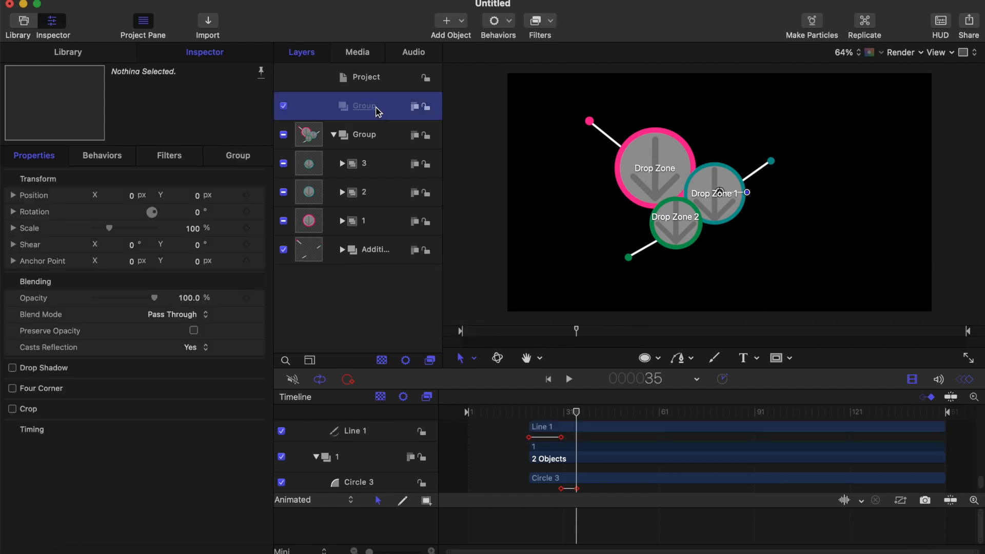
pyautogui.doubleClick(377, 108)
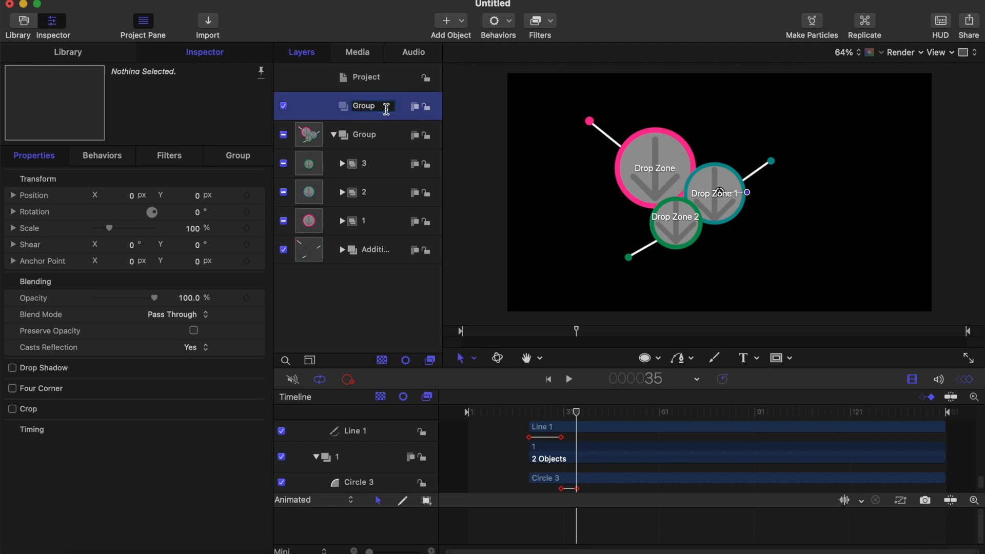
pyautogui.moveTo(387, 109); pyautogui.dragTo(322, 106)
pyautogui.write('Text')
pyautogui.press('Return')
# - Nest the Text group inside the main Group, directly above group 3 and outside group 1
pyautogui.moveTo(365, 106); pyautogui.dragTo(370, 236)
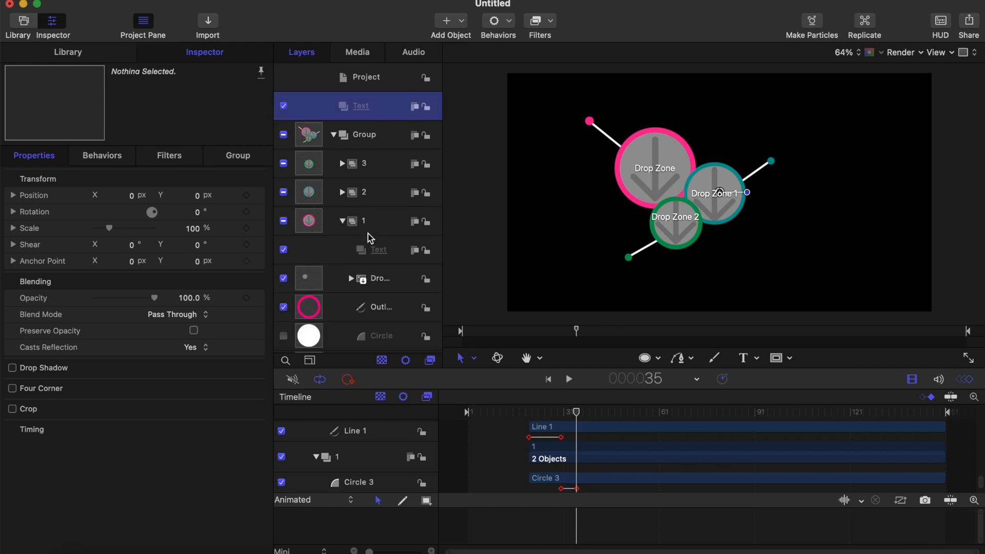
pyautogui.click(371, 236)
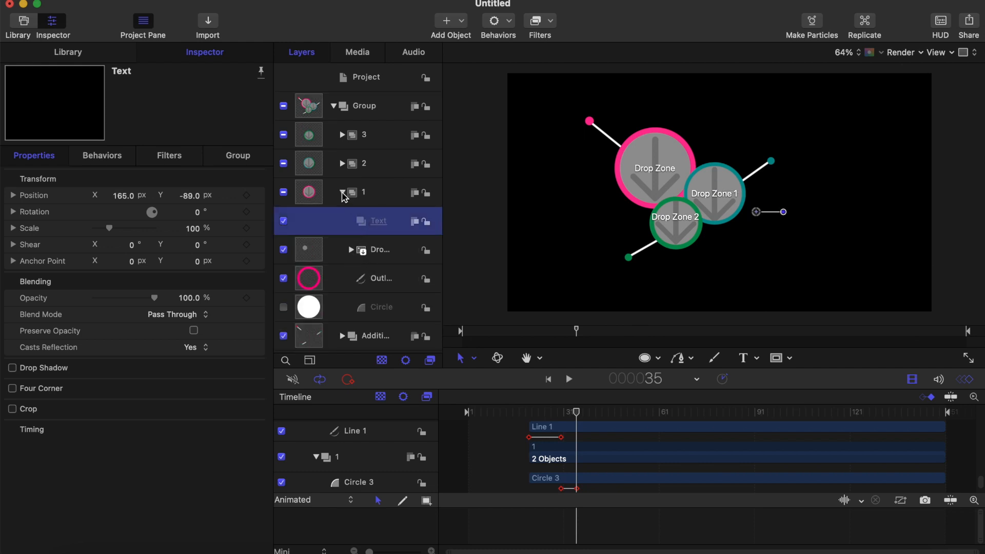
pyautogui.moveTo(378, 226); pyautogui.dragTo(372, 126)
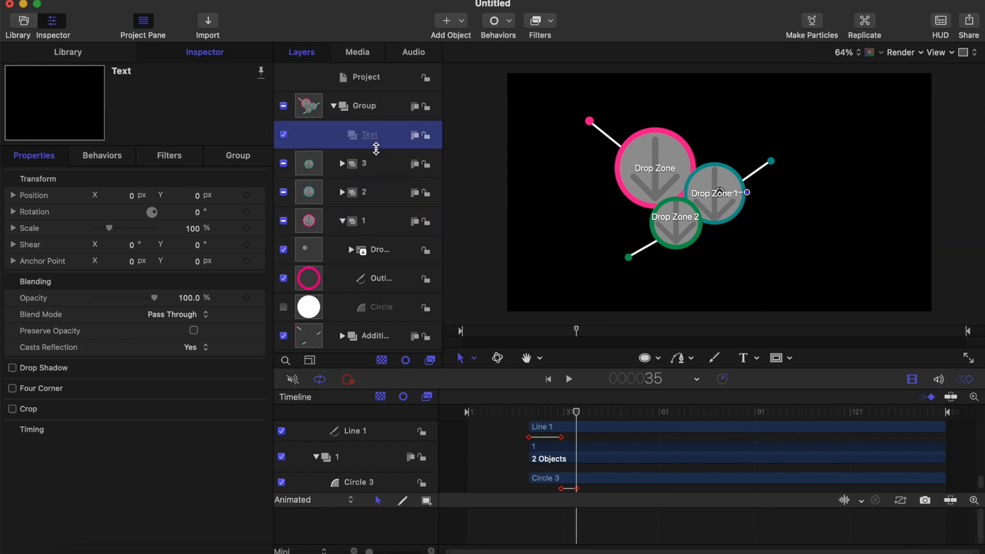
pyautogui.click(342, 222)
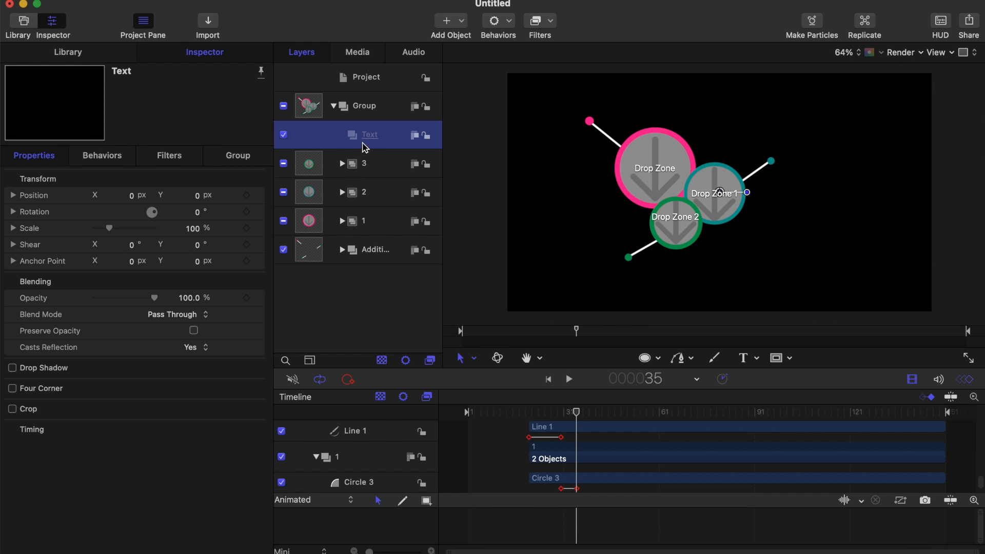
pyautogui.click(334, 107)
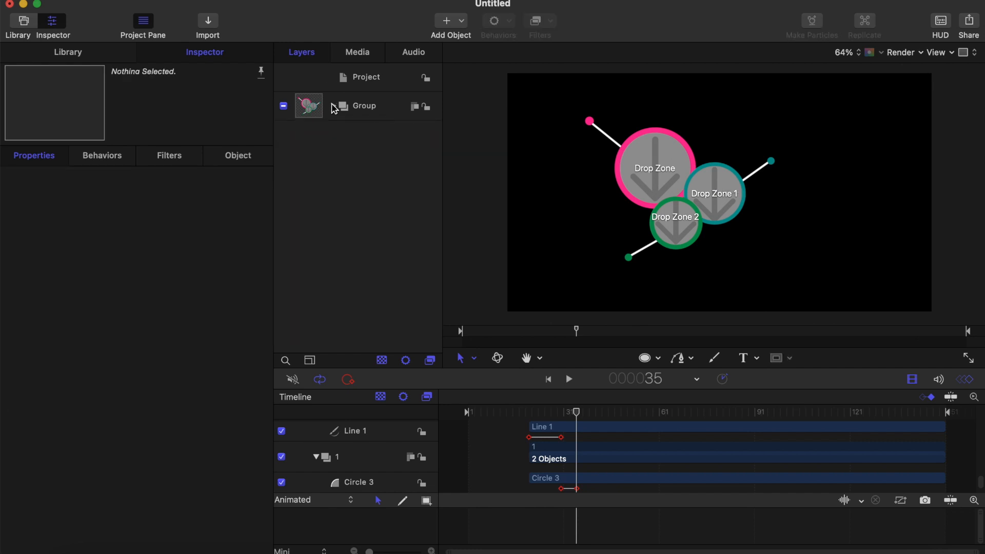
pyautogui.click(334, 107)
# - Draw a text box about 380 px wide in the Text group, ending at the pink callout's dot
pyautogui.click(394, 146)
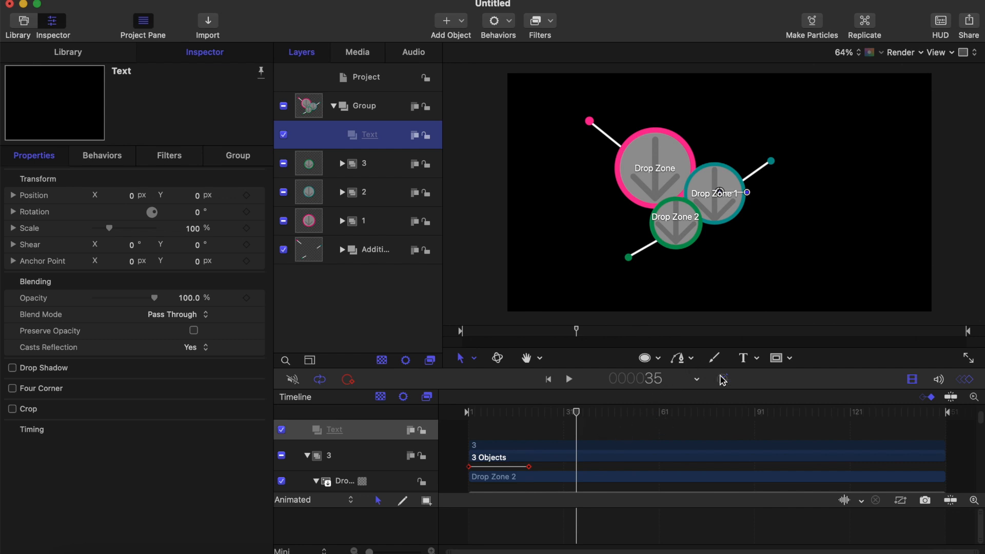
pyautogui.click(757, 359)
pyautogui.click(759, 380)
pyautogui.moveTo(508, 96); pyautogui.dragTo(593, 126)
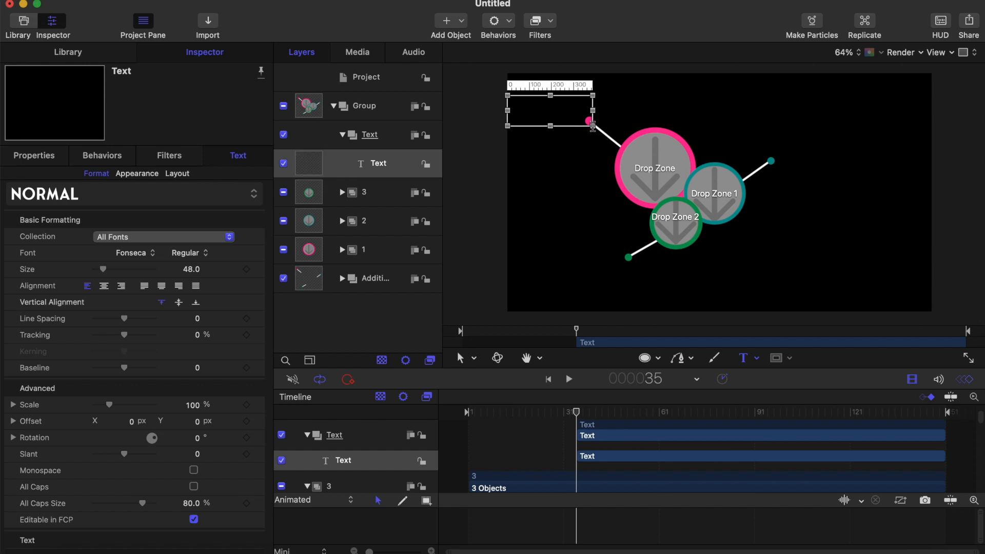
# - Enter "Title" and "Description" on two center-aligned lines in the pink callout's text box
pyautogui.scroll(-5, 150, 374)
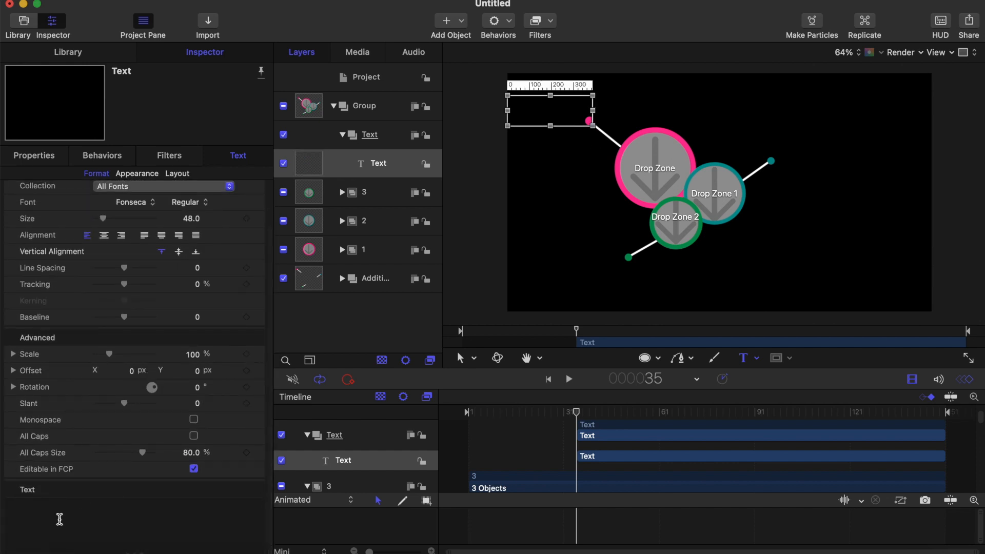
pyautogui.click(59, 519)
pyautogui.write('Title')
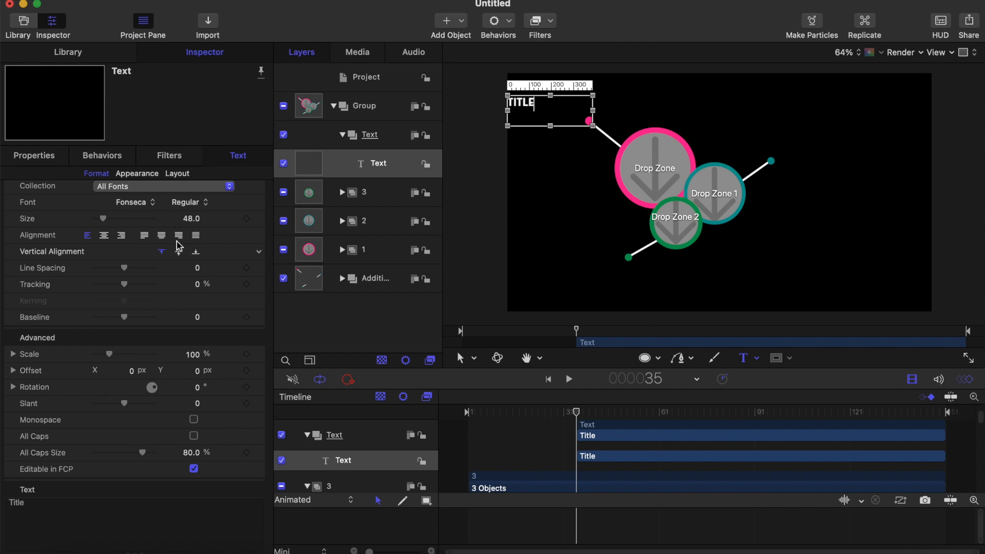
pyautogui.click(105, 236)
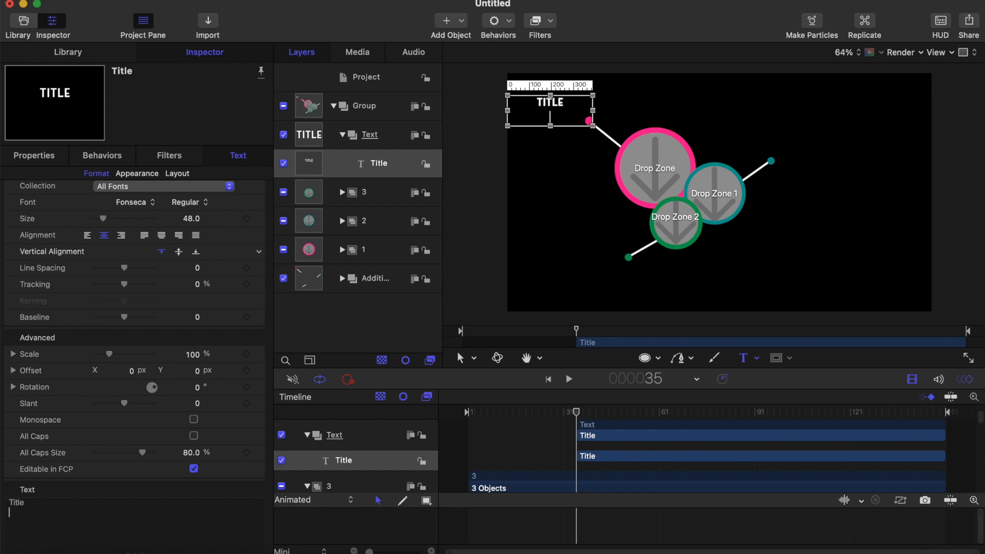
pyautogui.press('Return')
pyautogui.write('Des')
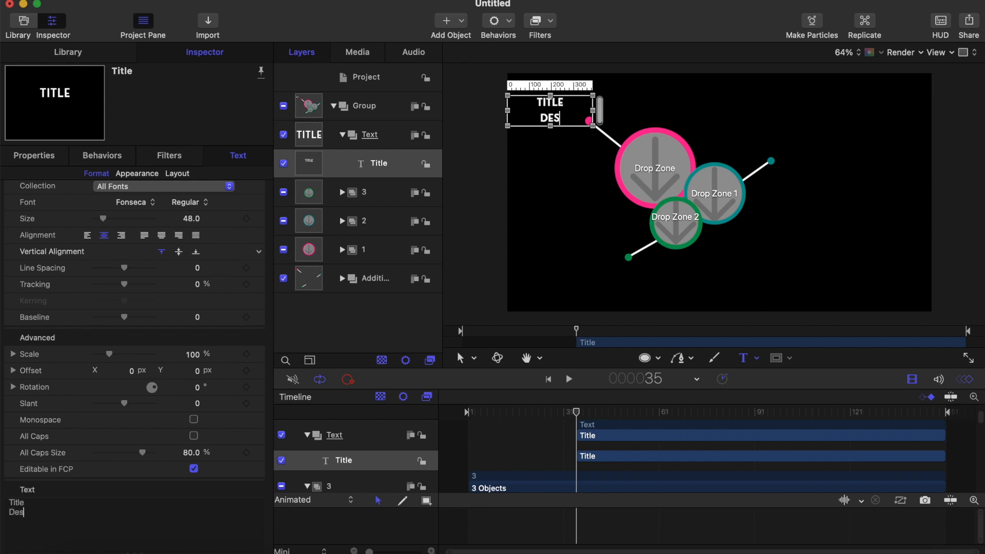
pyautogui.write('cript')
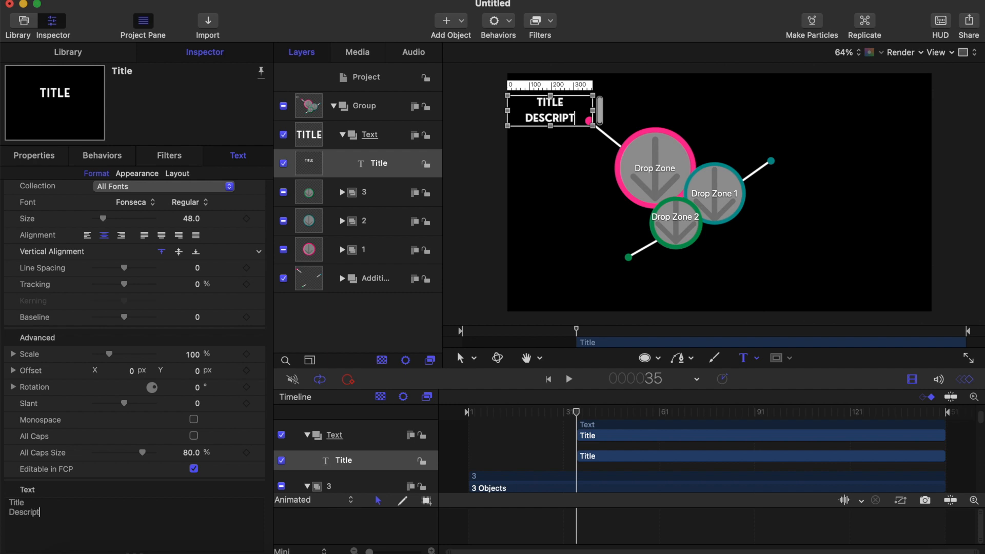
pyautogui.write('ion')
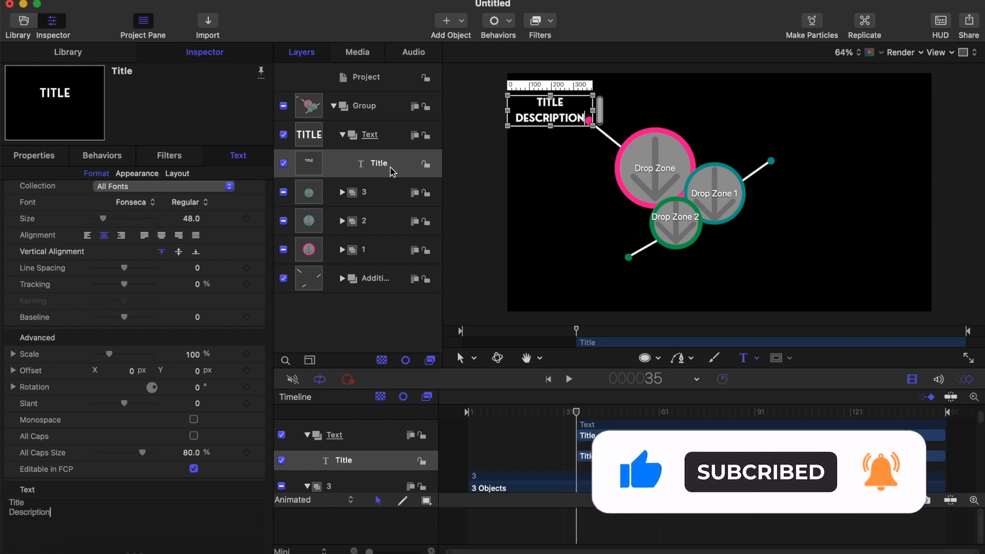
# - Draw a second text box about 420 px wide in the Text group, starting at the teal callout's dot
pyautogui.click(370, 136)
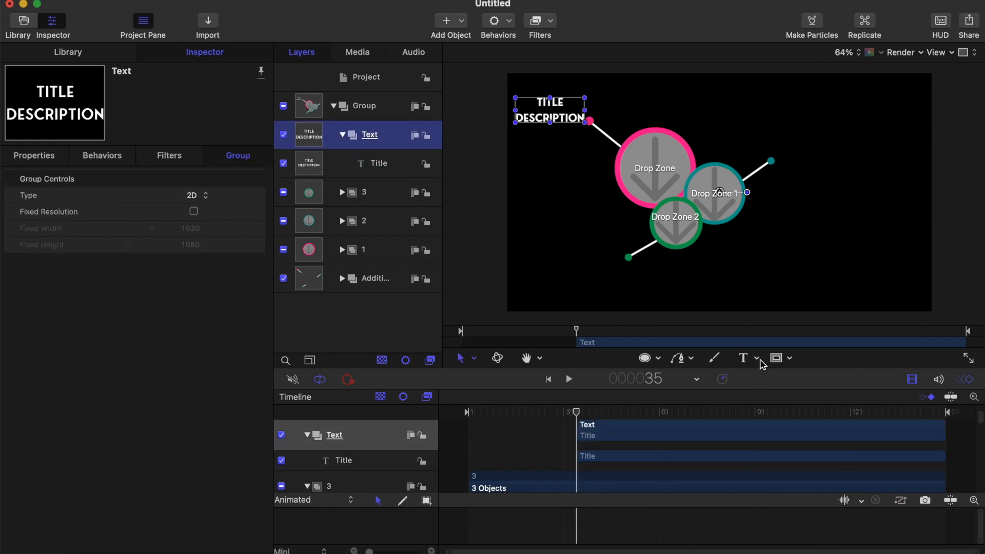
pyautogui.click(791, 358)
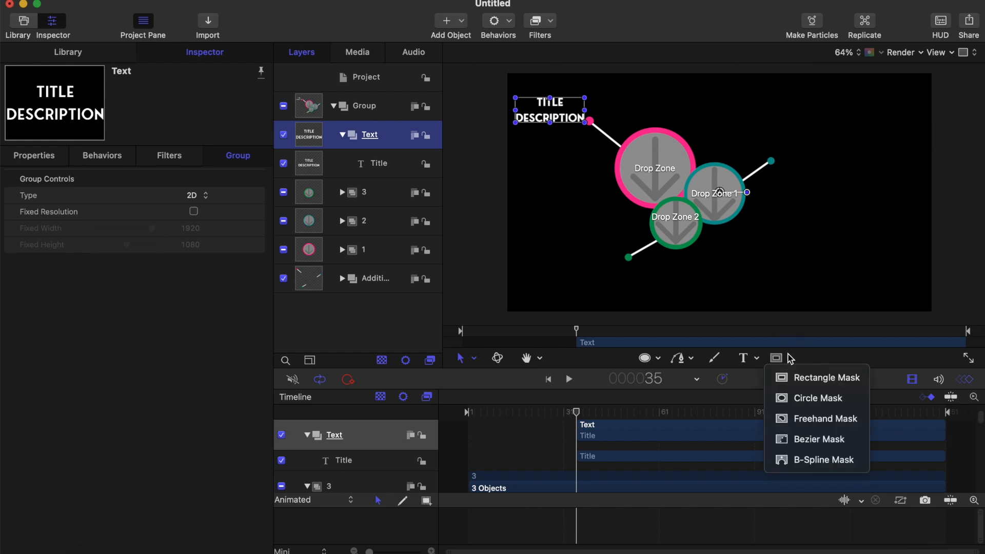
pyautogui.click(755, 357)
pyautogui.click(755, 358)
pyautogui.click(749, 378)
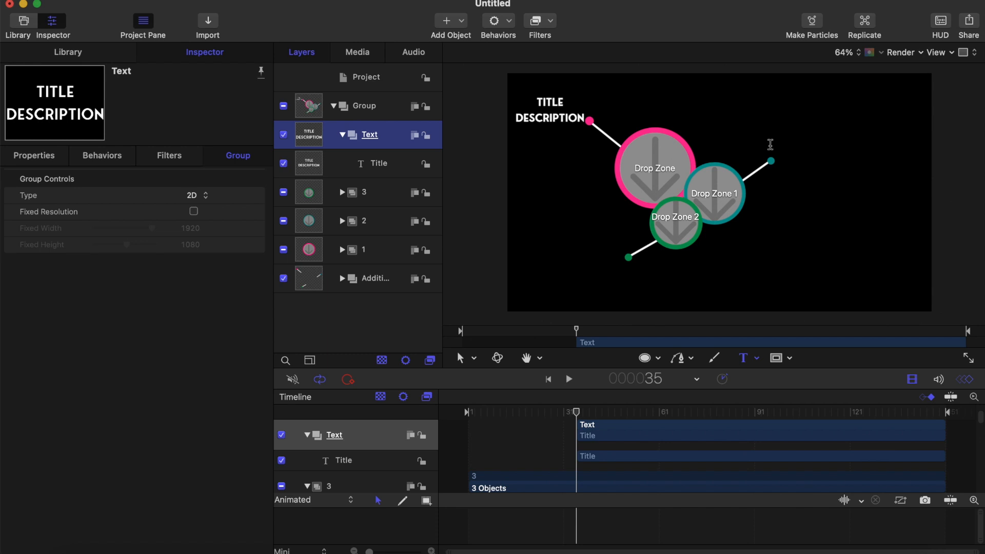
pyautogui.moveTo(770, 144); pyautogui.dragTo(865, 173)
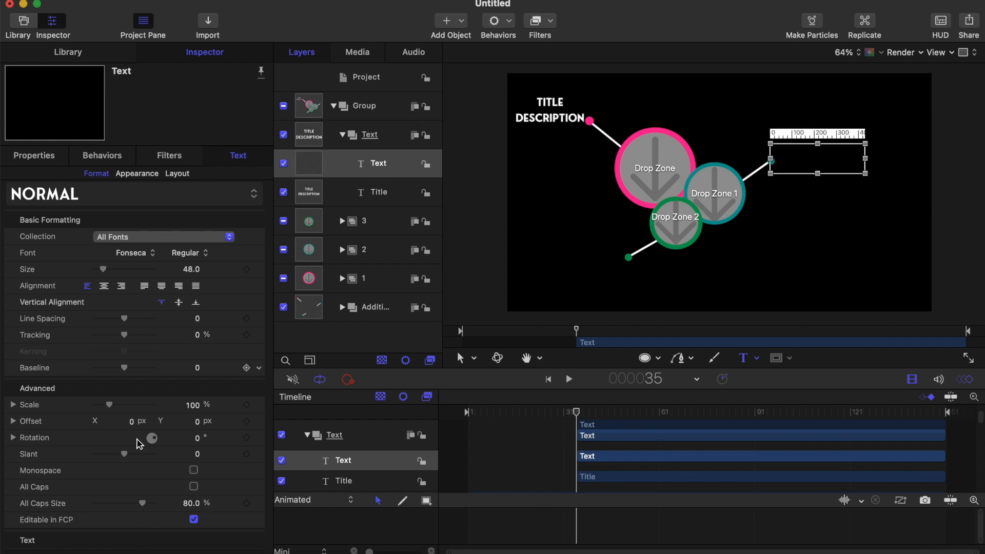
# - Copy the Title and Description lines from the pink callout's text into the teal callout's text box and center-align them
pyautogui.click(379, 191)
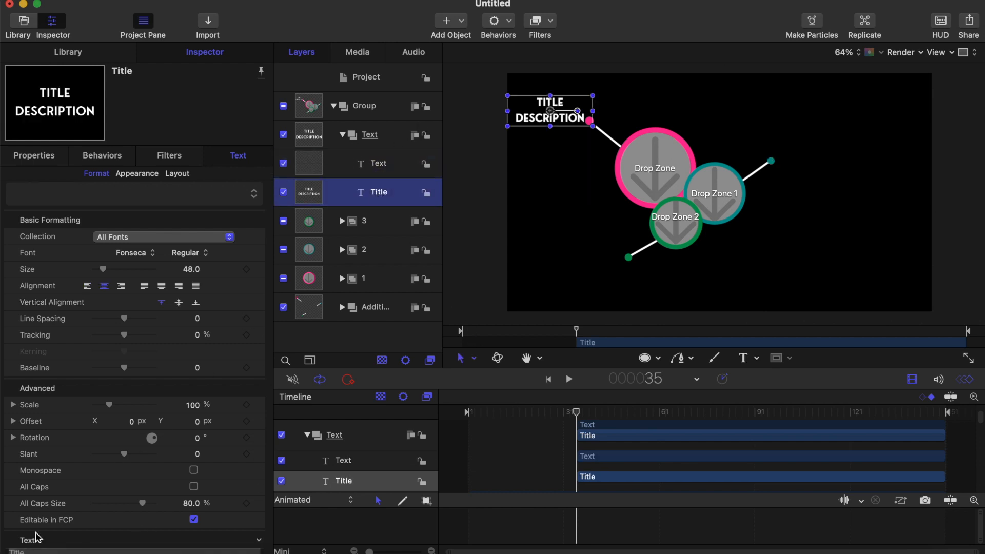
pyautogui.scroll(-2, 36, 533)
pyautogui.scroll(1, 37, 534)
pyautogui.moveTo(70, 521); pyautogui.dragTo(1, 494)
pyautogui.press('super+c')
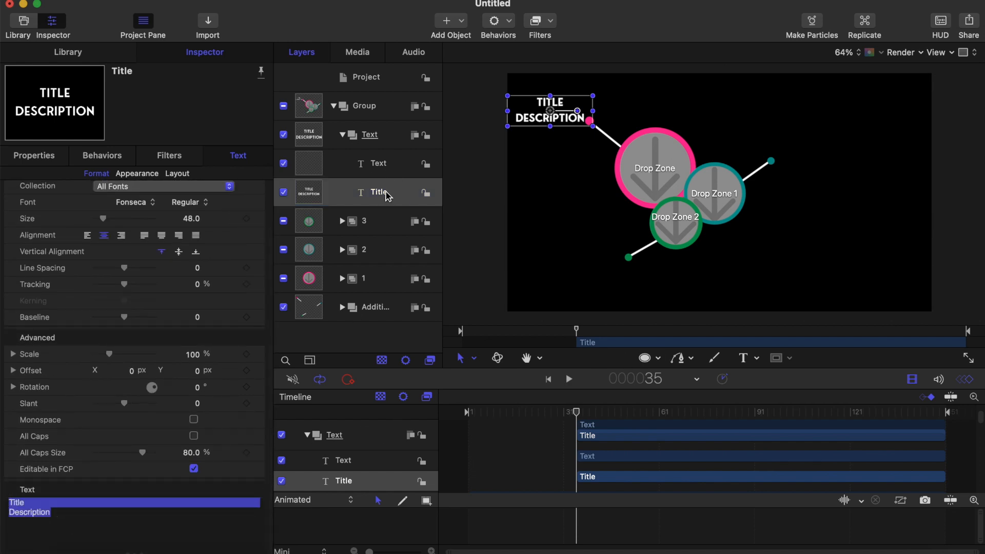
pyautogui.click(381, 165)
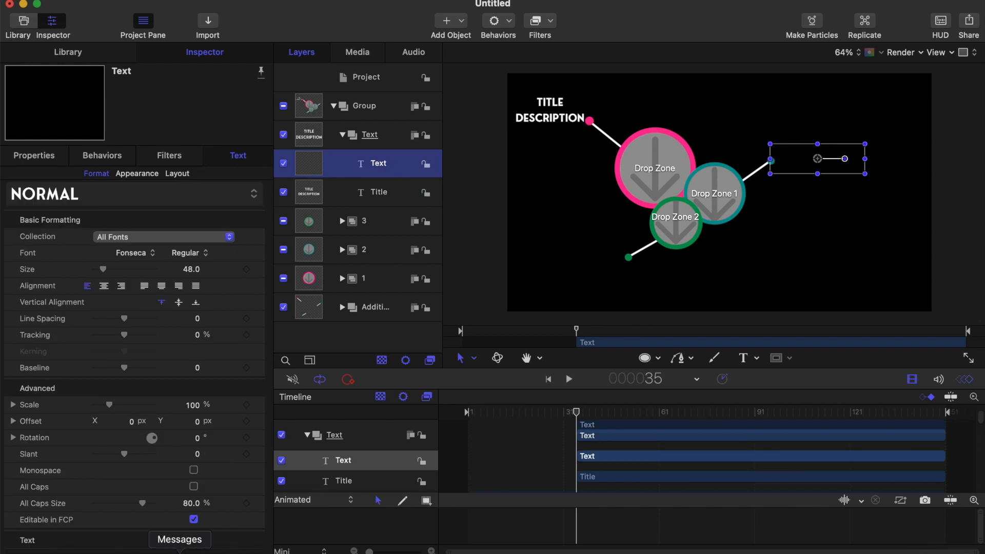
pyautogui.scroll(-2, 115, 519)
pyautogui.click(63, 525)
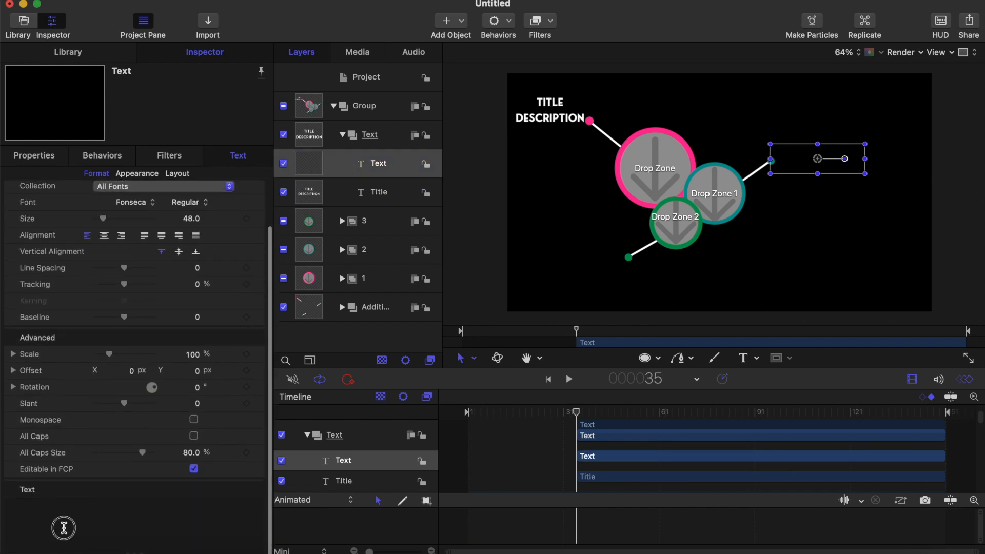
pyautogui.press('super+v')
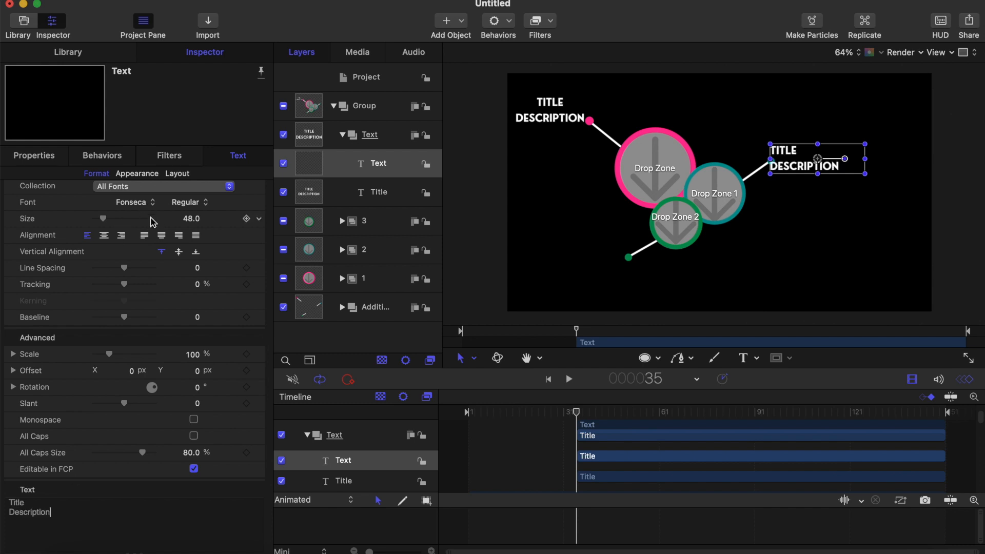
pyautogui.click(103, 235)
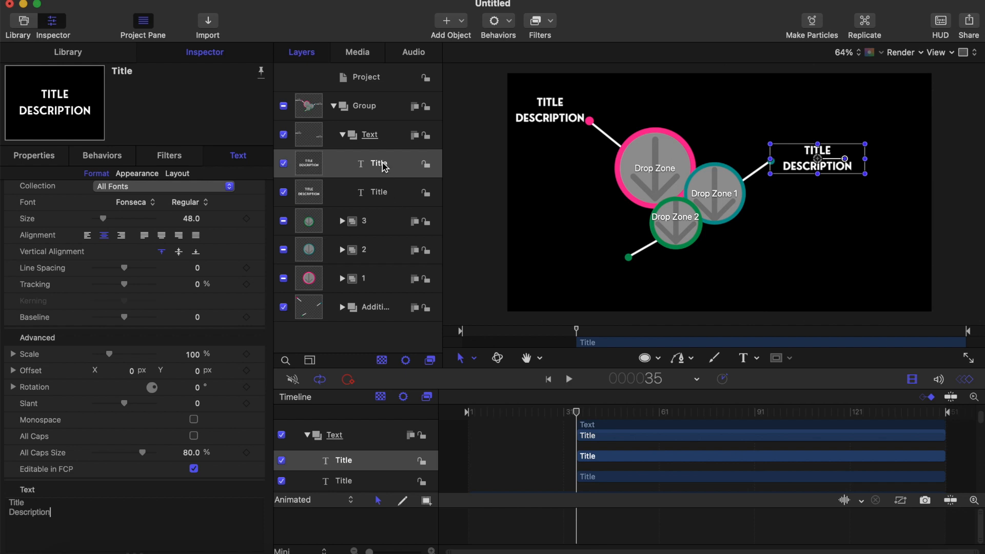
# - Draw a third text box in the Text group ending at the green callout's dot and widen it to about 400 px
pyautogui.click(750, 355)
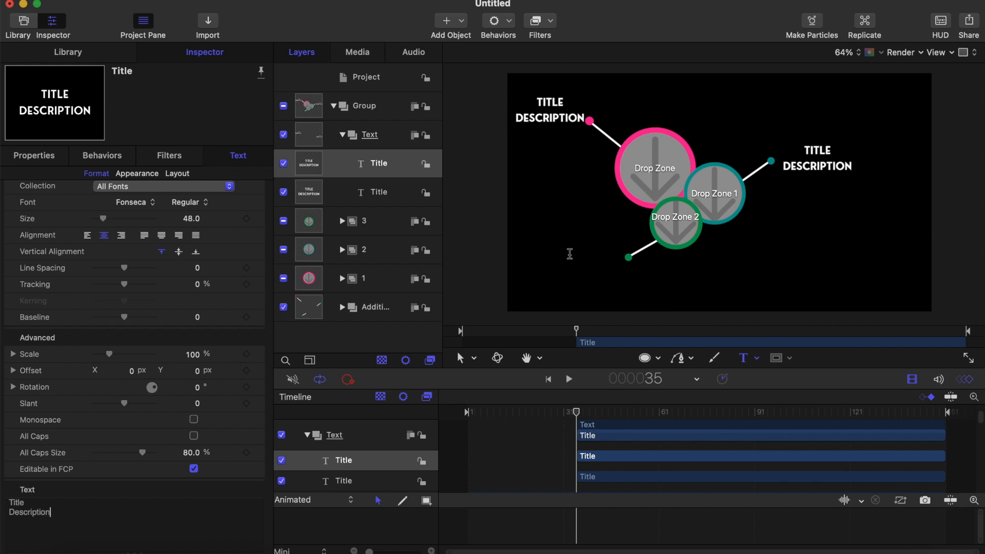
pyautogui.moveTo(548, 252); pyautogui.dragTo(627, 279)
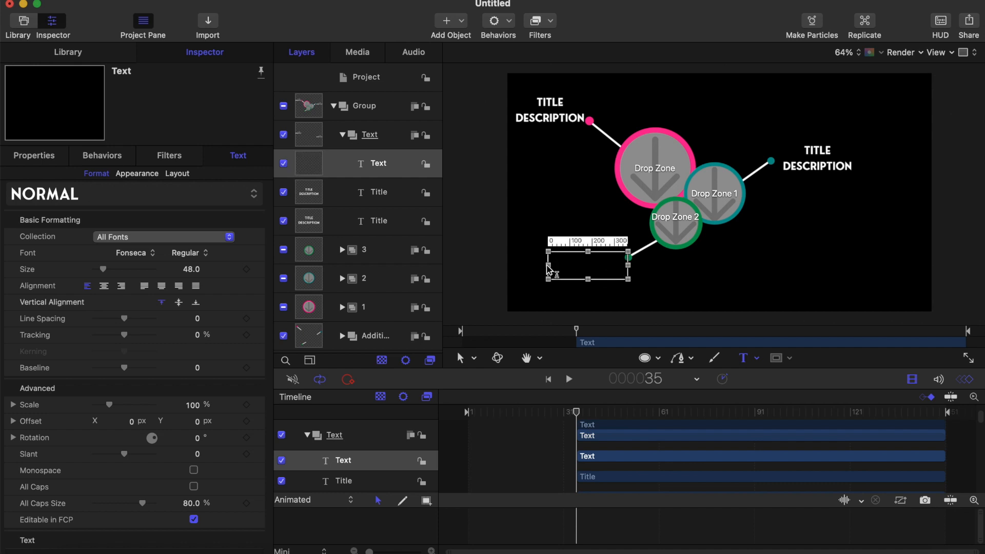
pyautogui.moveTo(548, 266); pyautogui.dragTo(540, 267)
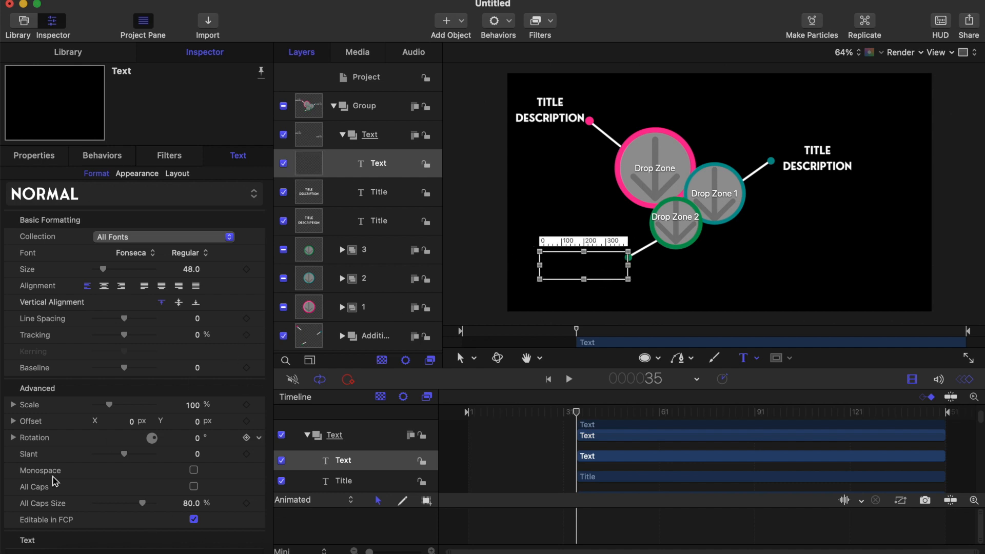
# - Paste the Title and Description text into the green callout's box, remove the line break between them, and center-align the text
pyautogui.scroll(-3, 37, 497)
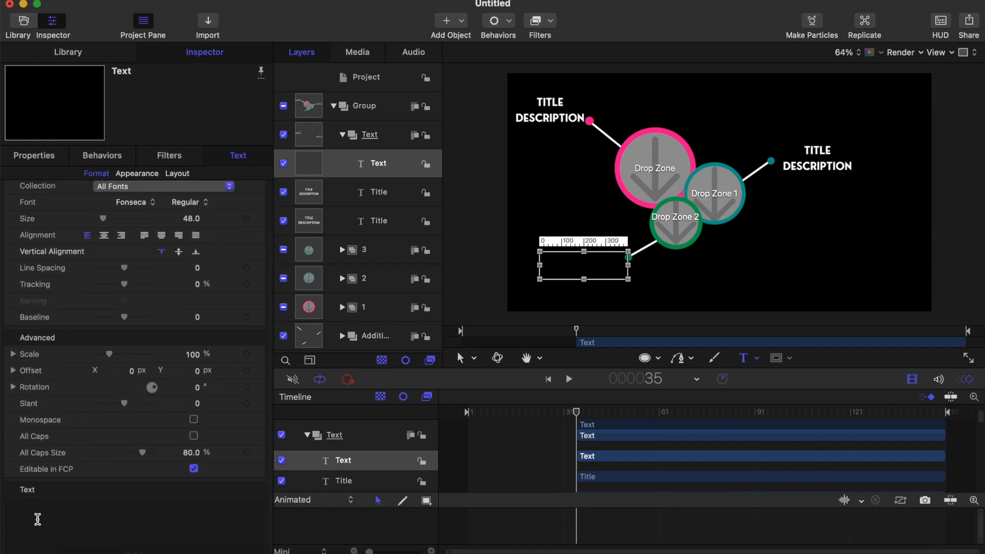
pyautogui.press('super+v')
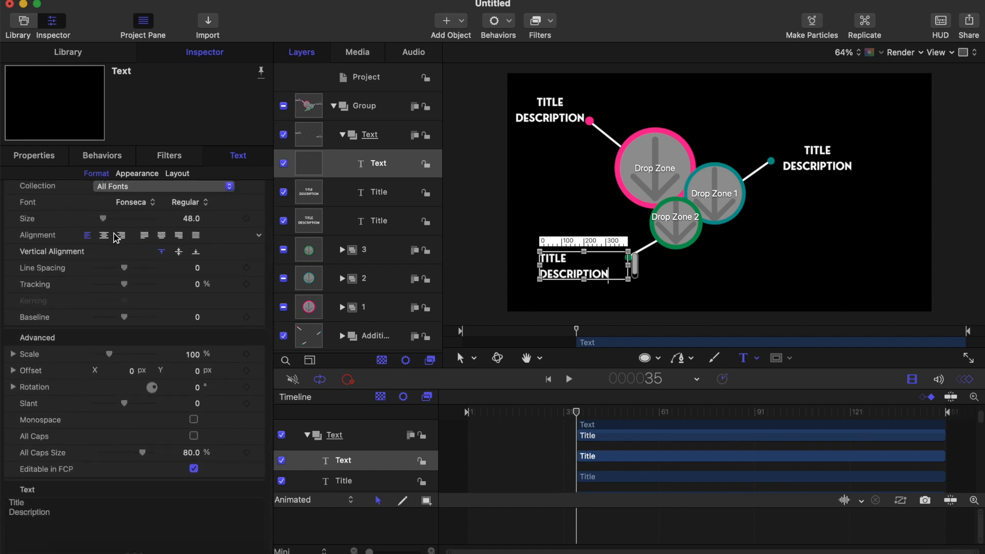
pyautogui.click(104, 235)
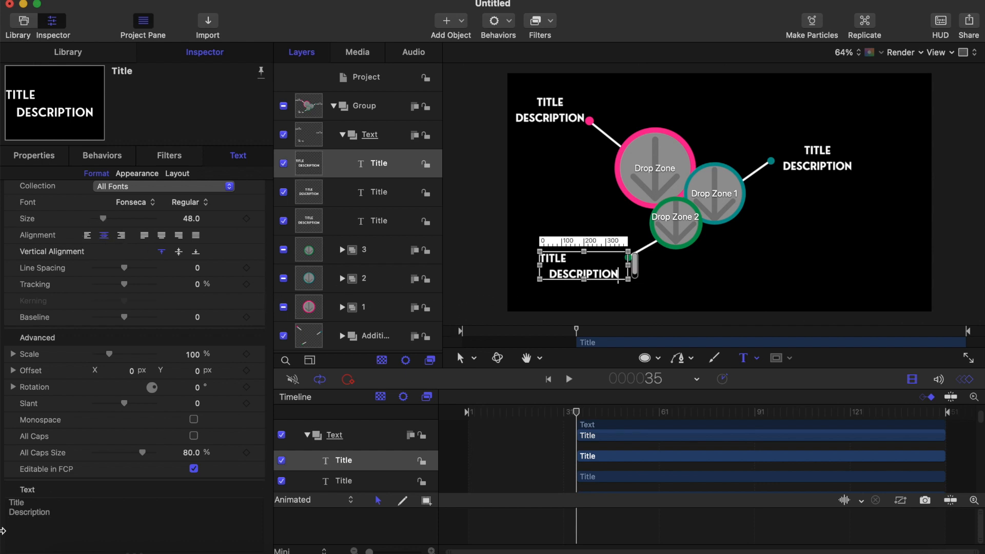
pyautogui.click(8, 516)
pyautogui.press('BackSpace')
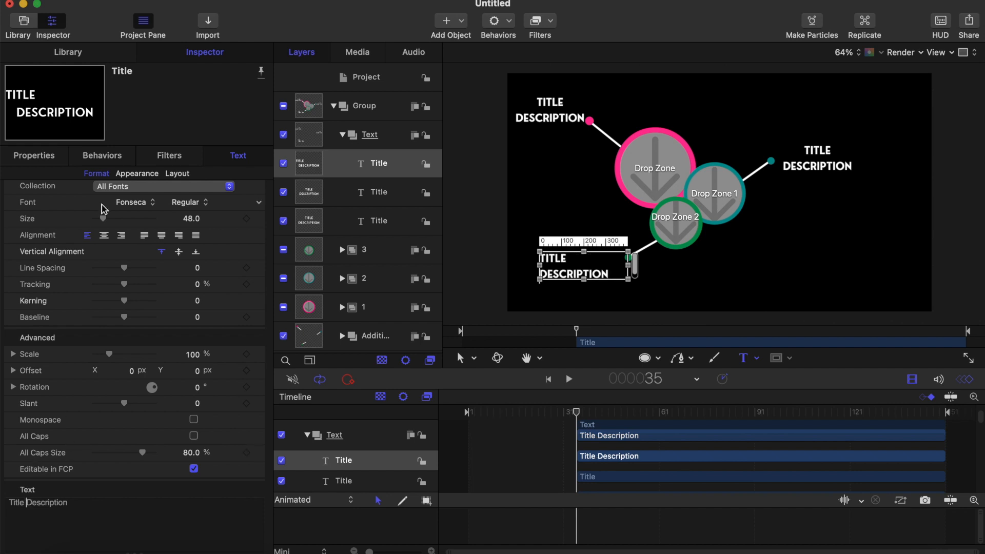
pyautogui.click(104, 236)
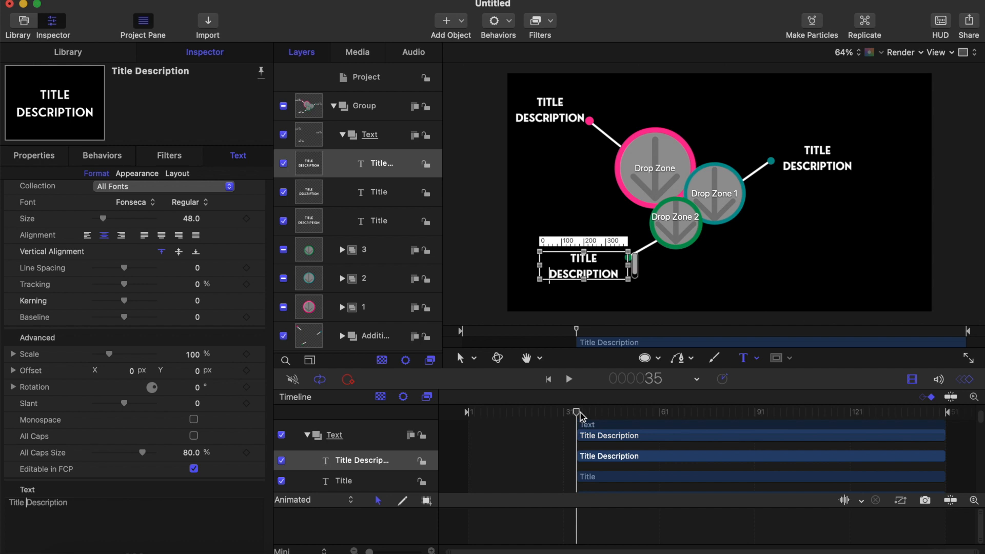
# - Play the animation from the beginning to check when the three text blocks appear
pyautogui.moveTo(580, 415); pyautogui.dragTo(433, 418)
pyautogui.press('space')
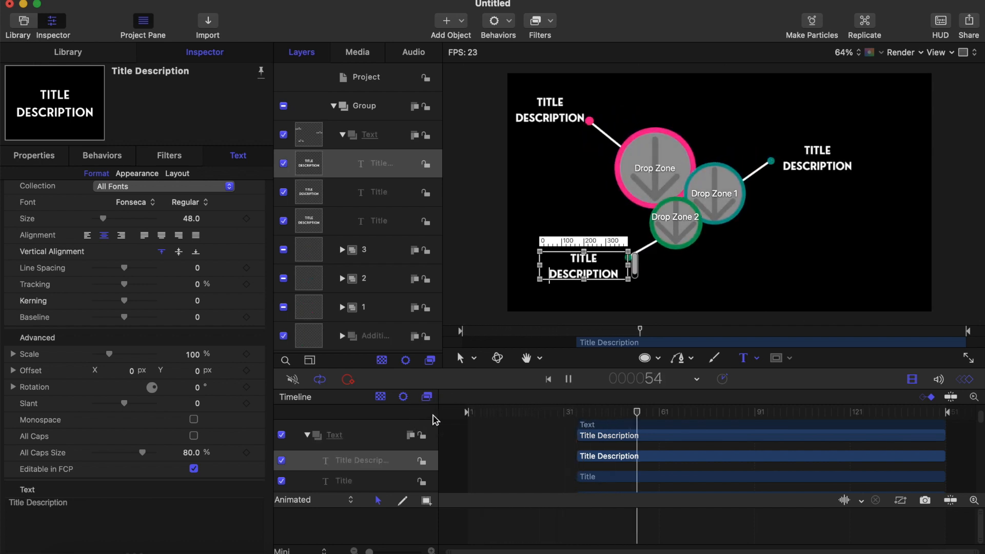
pyautogui.press('space')
# - Collapse the Text group and keyframe its opacity from 0% at frame 35 to 100% at frame 45
pyautogui.moveTo(669, 420); pyautogui.dragTo(580, 412)
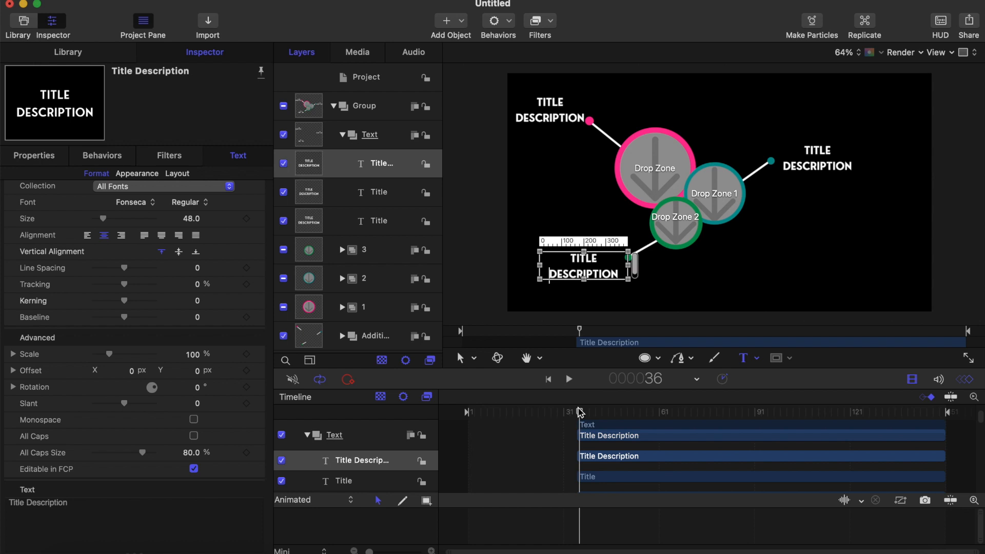
pyautogui.click(342, 135)
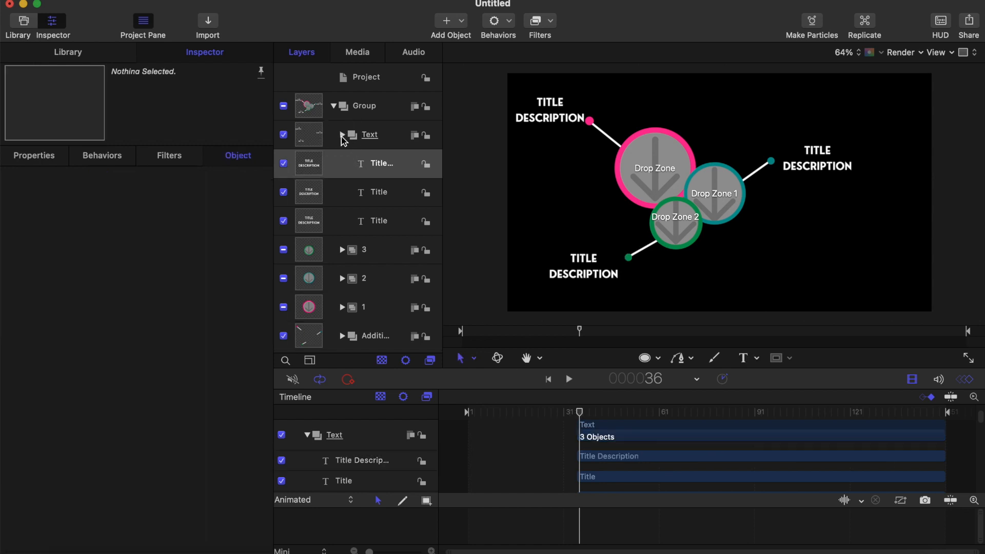
pyautogui.click(378, 137)
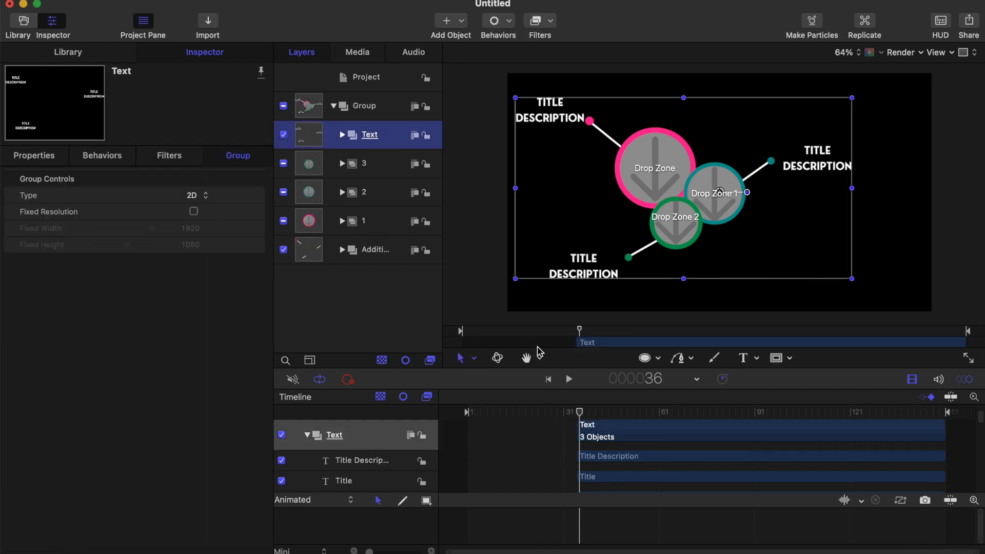
pyautogui.press('F1')
pyautogui.press('Left')
pyautogui.moveTo(576, 412); pyautogui.dragTo(609, 419)
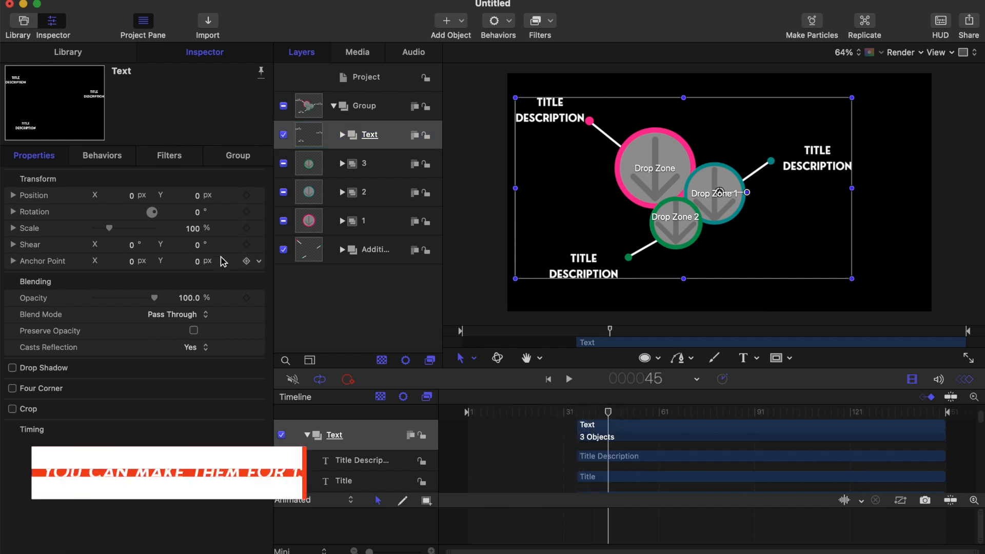
pyautogui.click(246, 298)
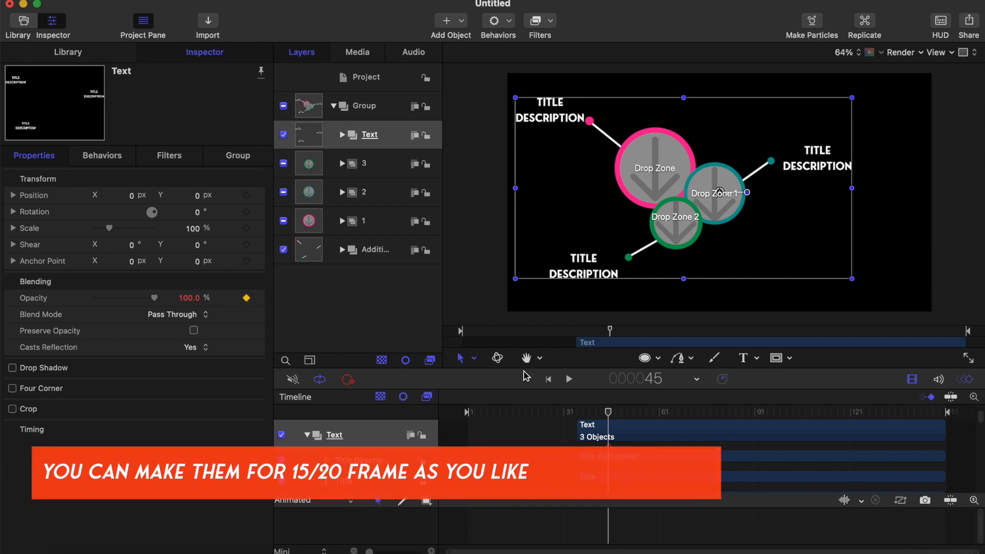
pyautogui.moveTo(609, 412); pyautogui.dragTo(578, 416)
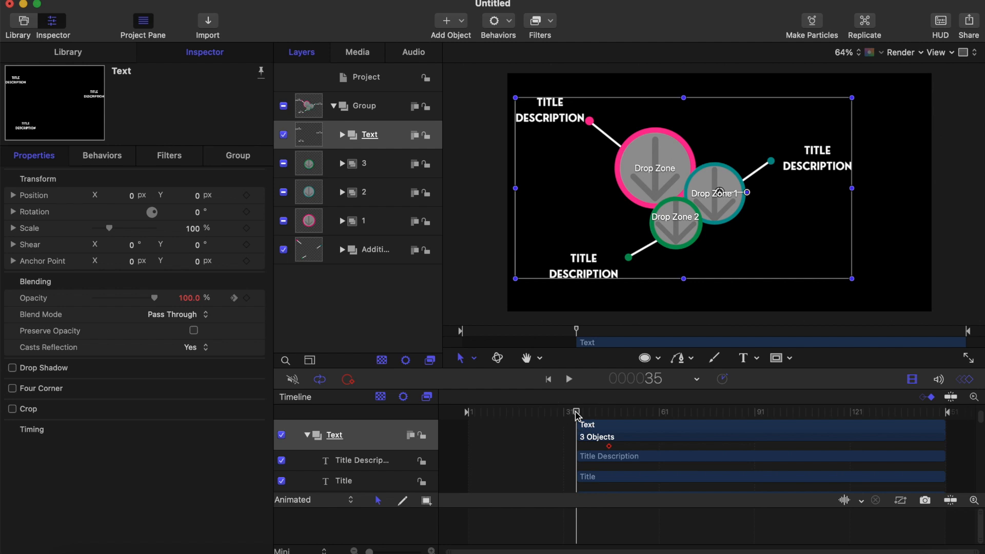
pyautogui.moveTo(154, 299); pyautogui.dragTo(56, 302)
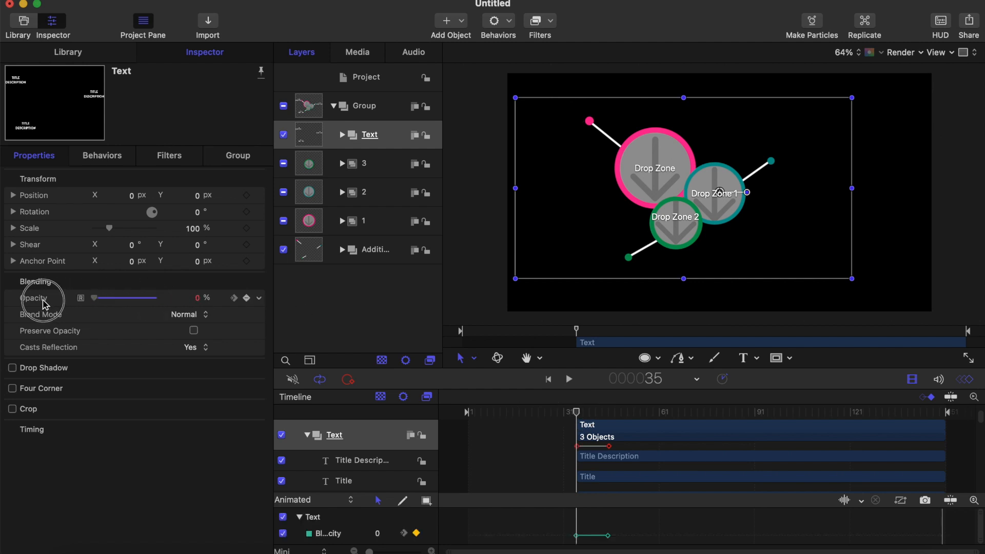
# - Replay from just before frame 35 and from the first frame to check the text fade-in
pyautogui.press('space')
pyautogui.click(565, 415)
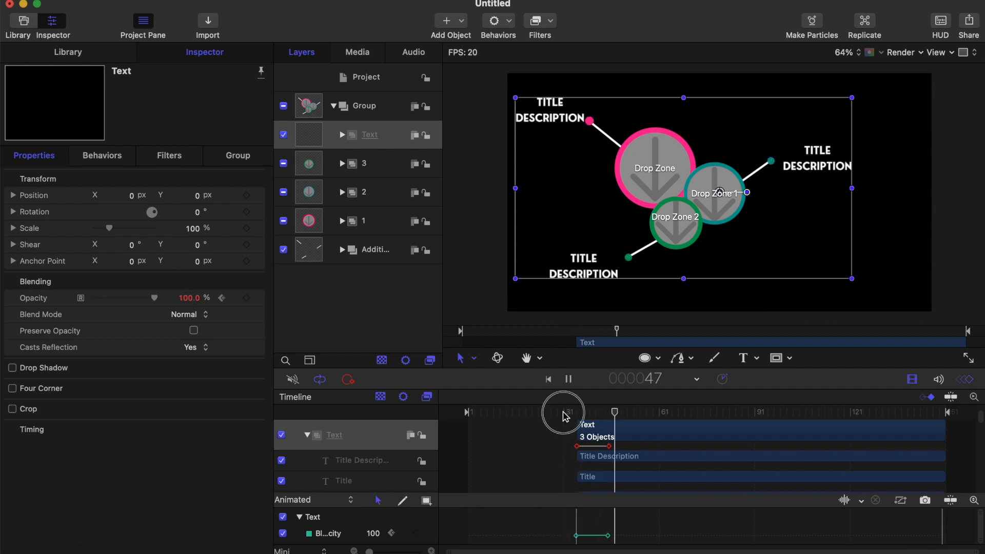
pyautogui.click(565, 414)
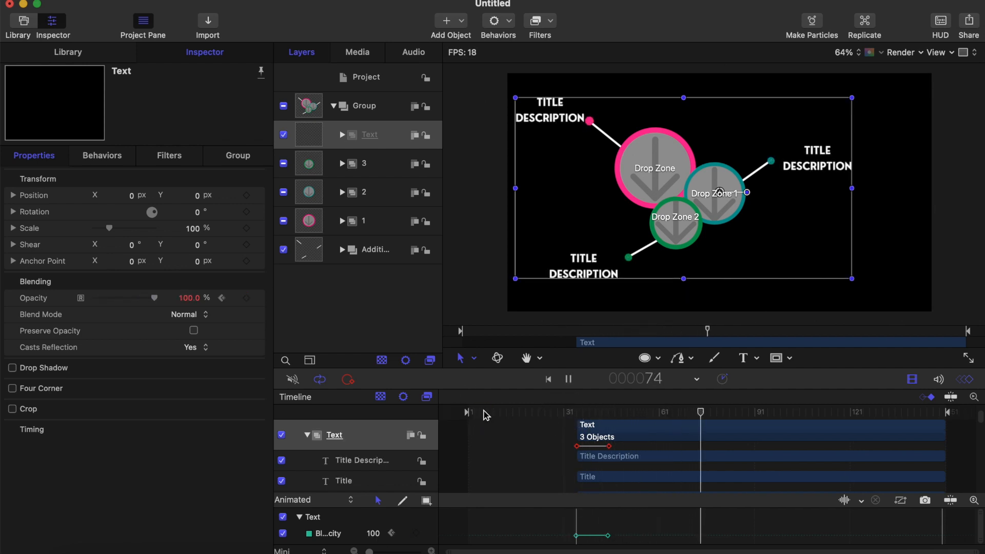
pyautogui.click(470, 414)
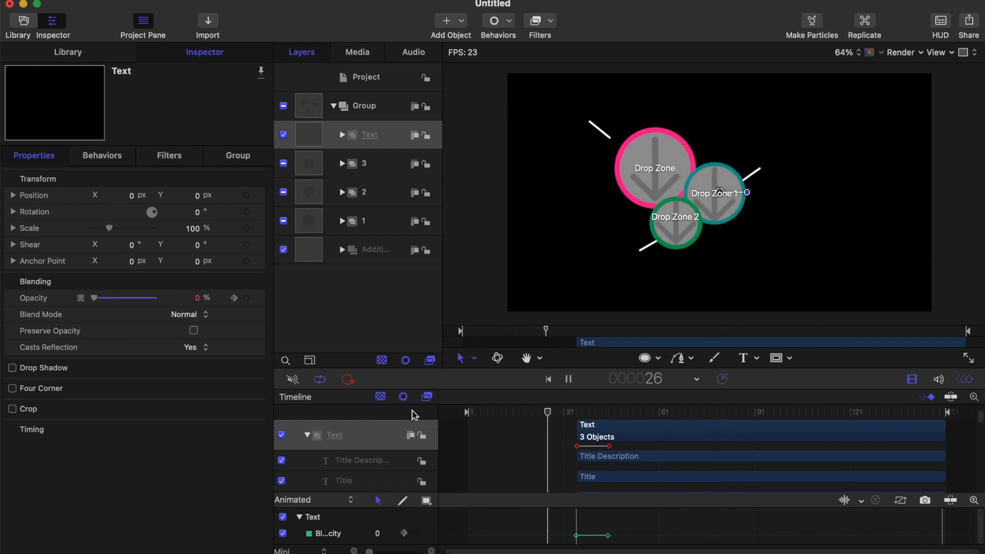
# - Replay the animation twice from near the first frame to check the timing of the lines, dots and text
pyautogui.click(486, 413)
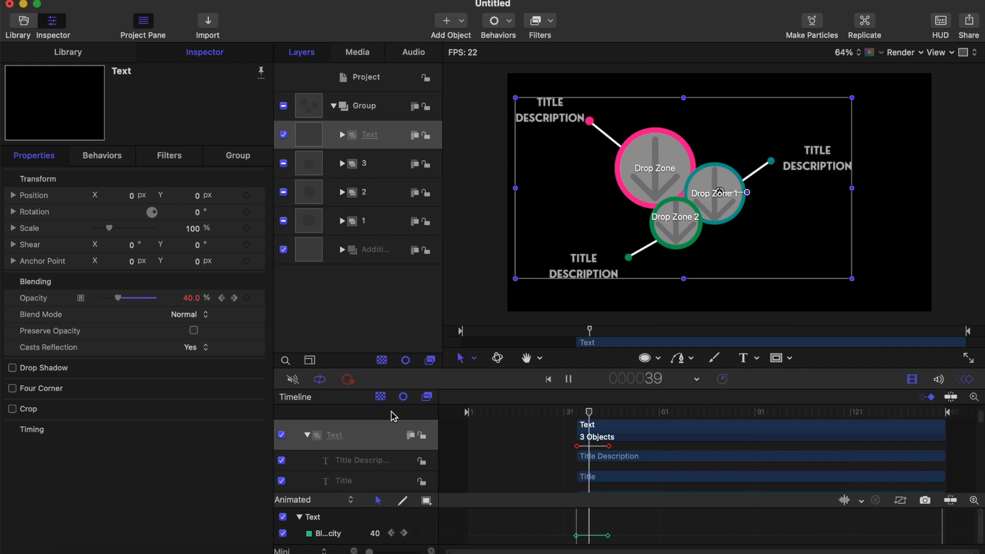
pyautogui.press('space')
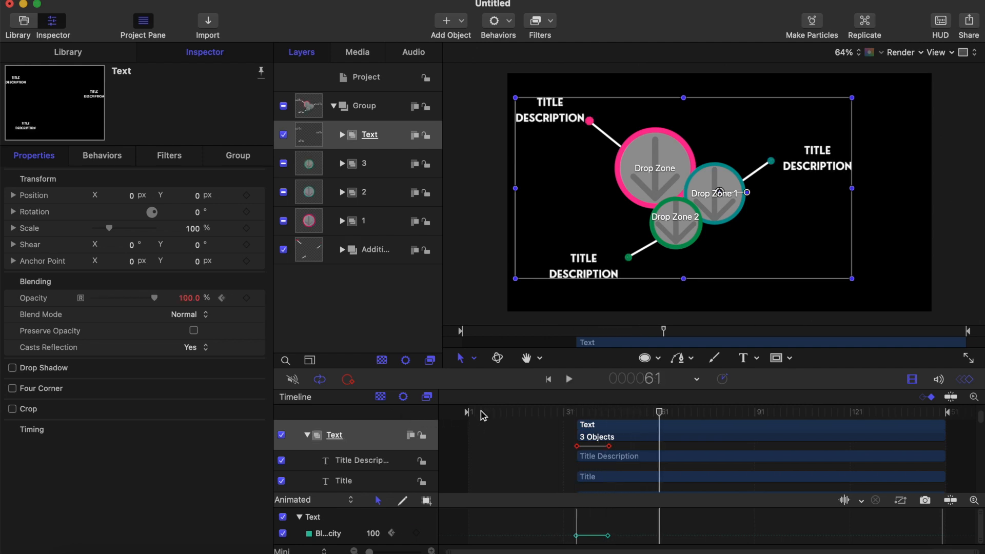
pyautogui.click(483, 413)
pyautogui.press('space')
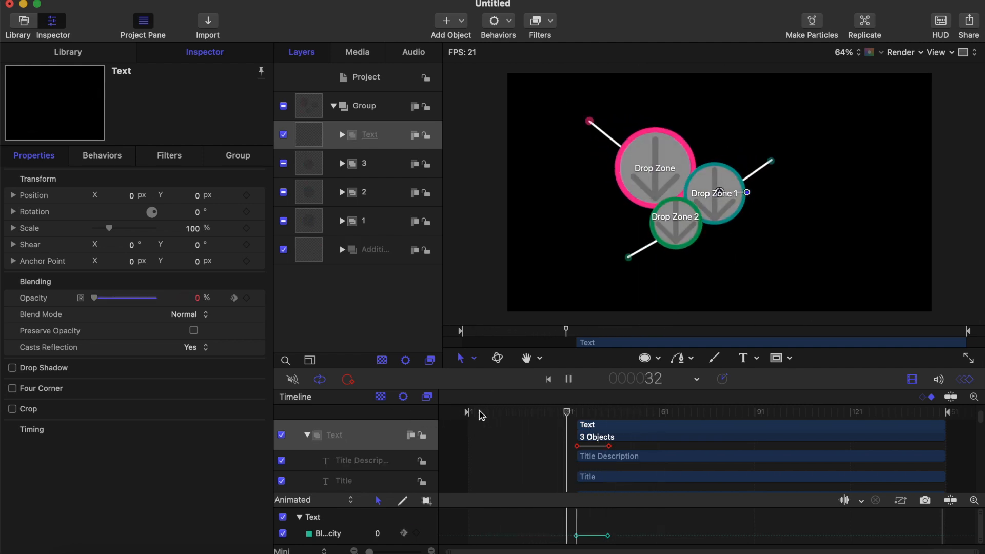
pyautogui.press('space')
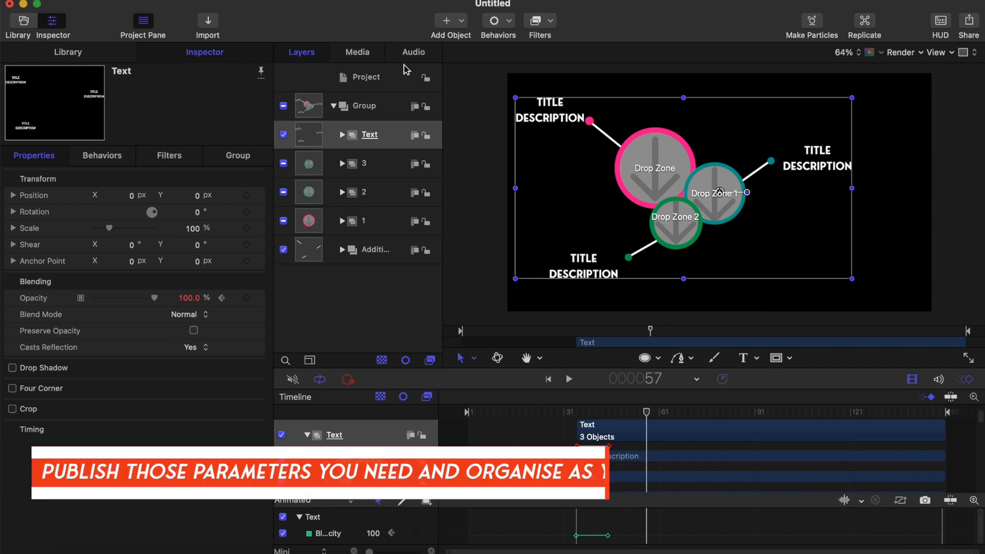
# - Open the project's published parameters and examine the Drop Zone source media entries
pyautogui.click(370, 77)
pyautogui.scroll(-4, 117, 338)
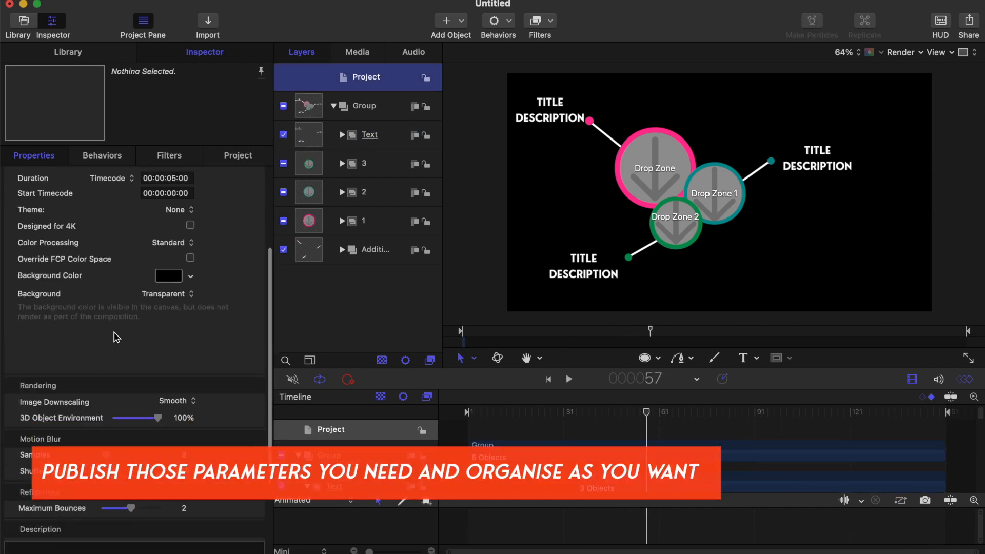
pyautogui.scroll(-1, 117, 337)
pyautogui.click(237, 156)
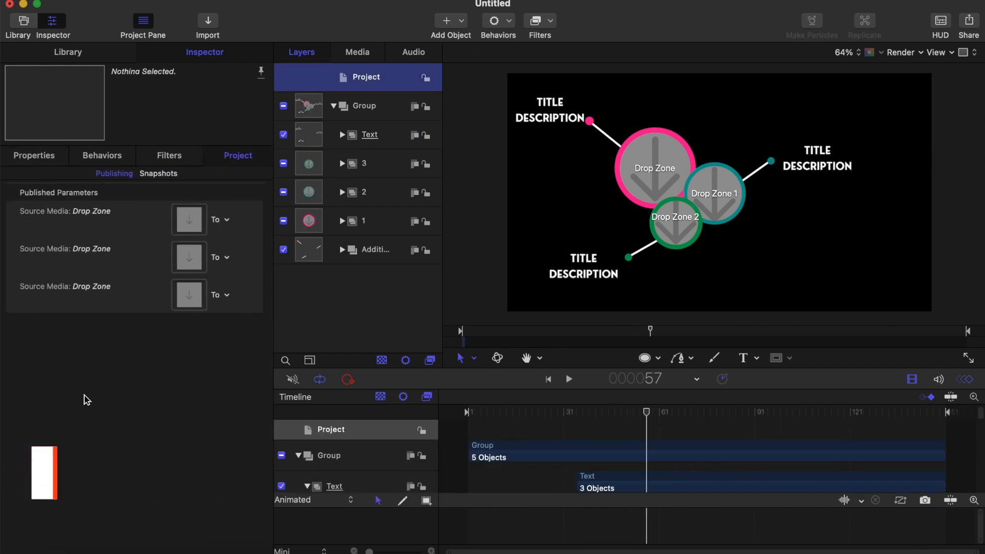
pyautogui.click(96, 218)
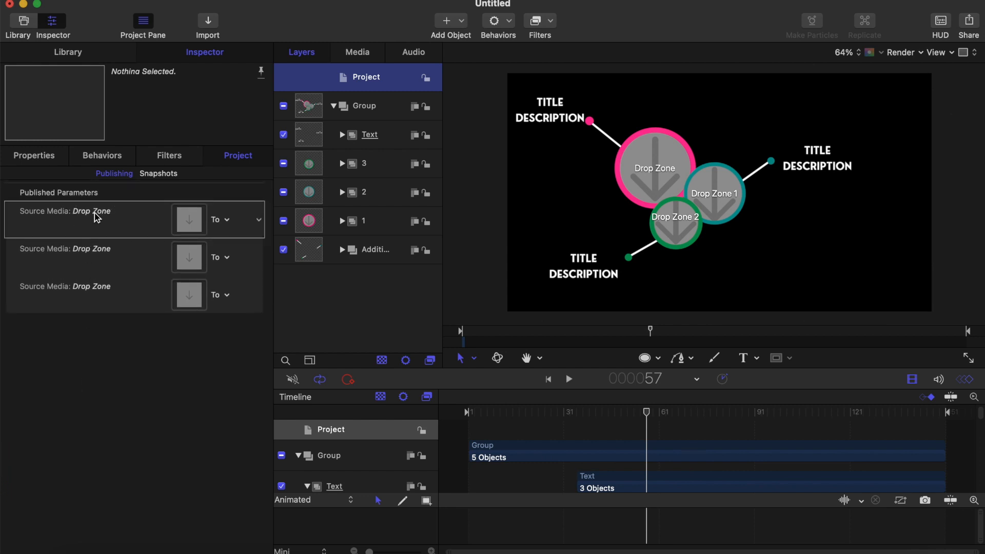
pyautogui.click(92, 253)
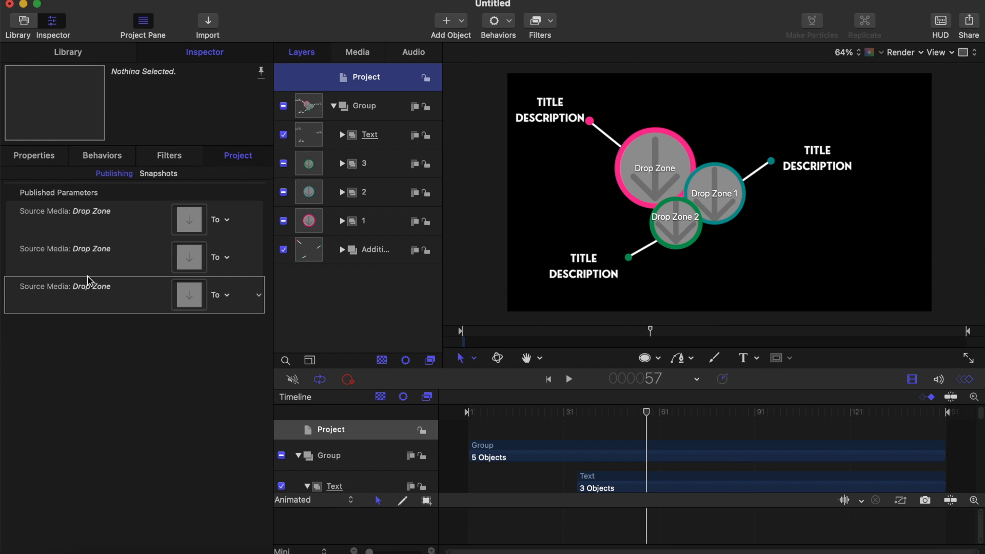
pyautogui.click(334, 106)
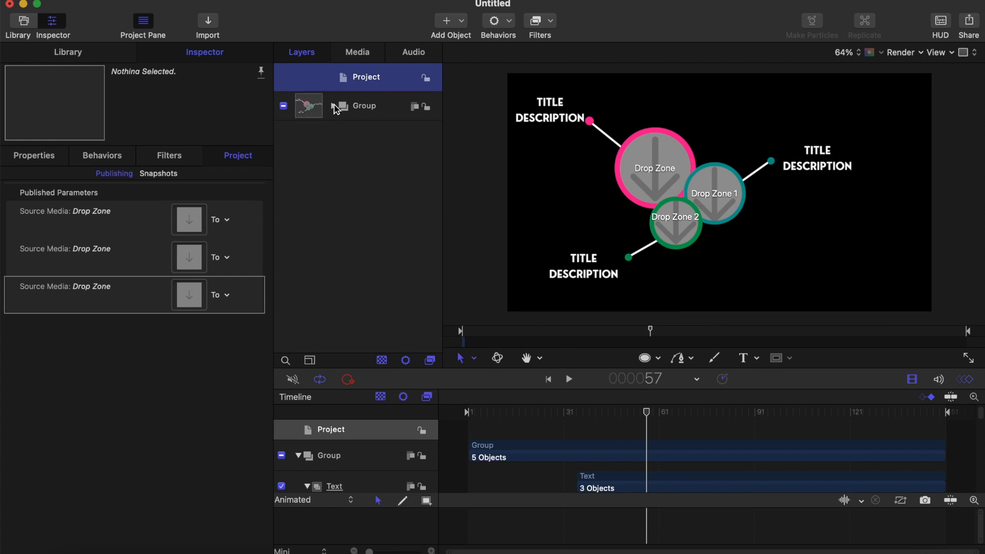
pyautogui.click(334, 105)
pyautogui.click(342, 136)
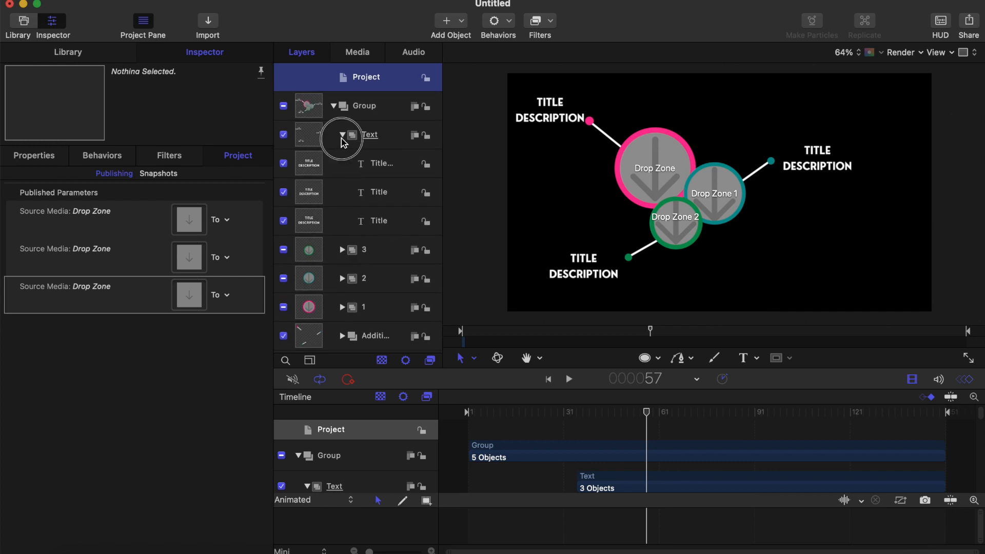
pyautogui.click(342, 137)
pyautogui.click(343, 163)
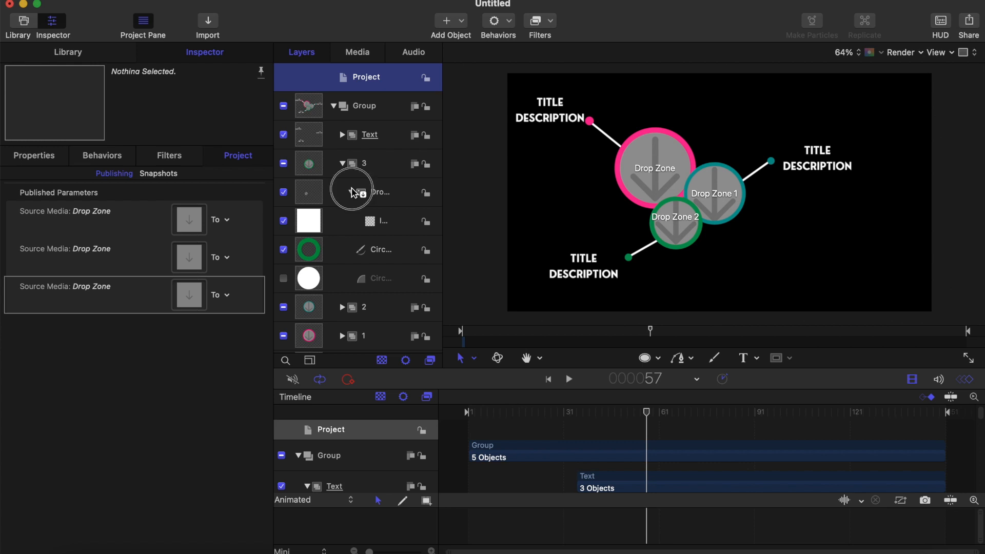
pyautogui.click(335, 106)
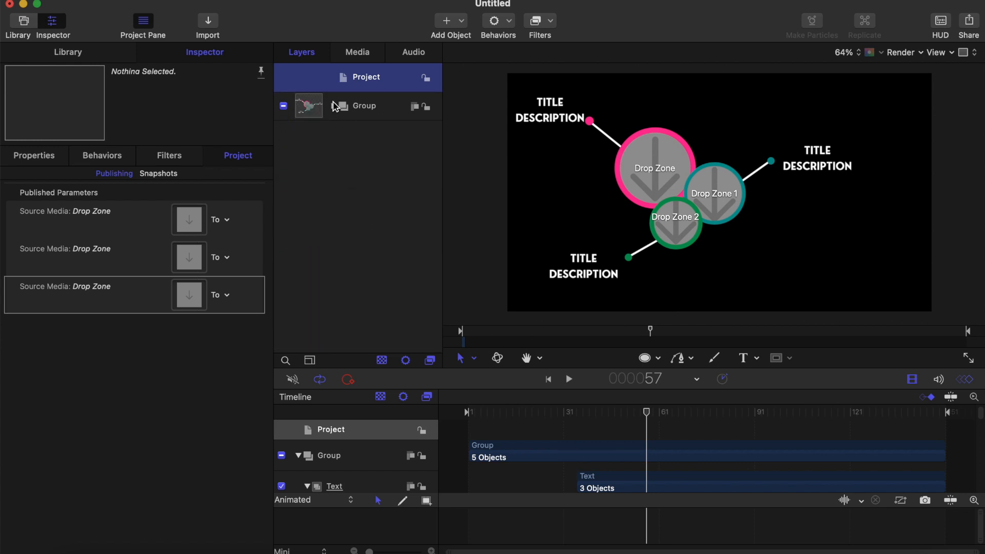
# - Publish the Position and Scale parameters of the main Group
pyautogui.click(367, 114)
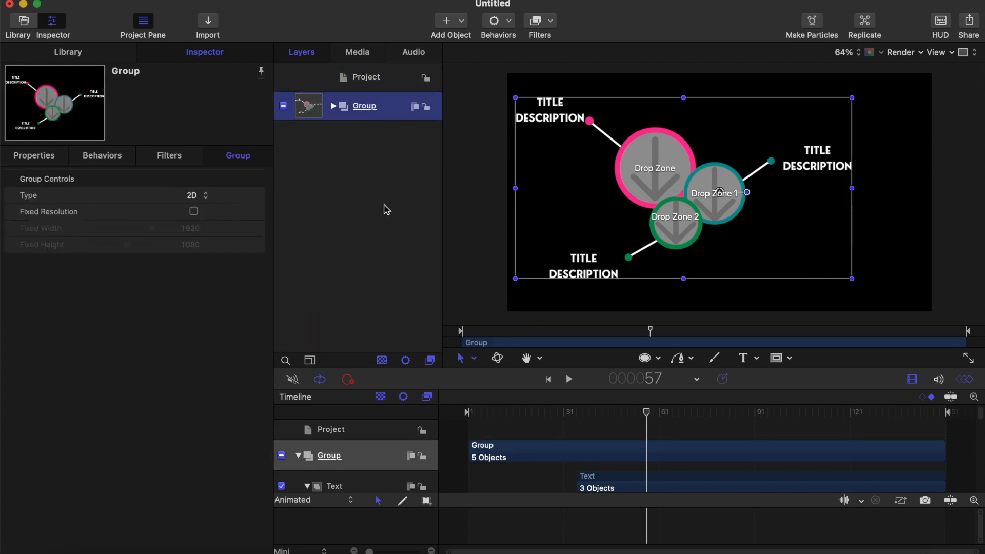
pyautogui.click(34, 156)
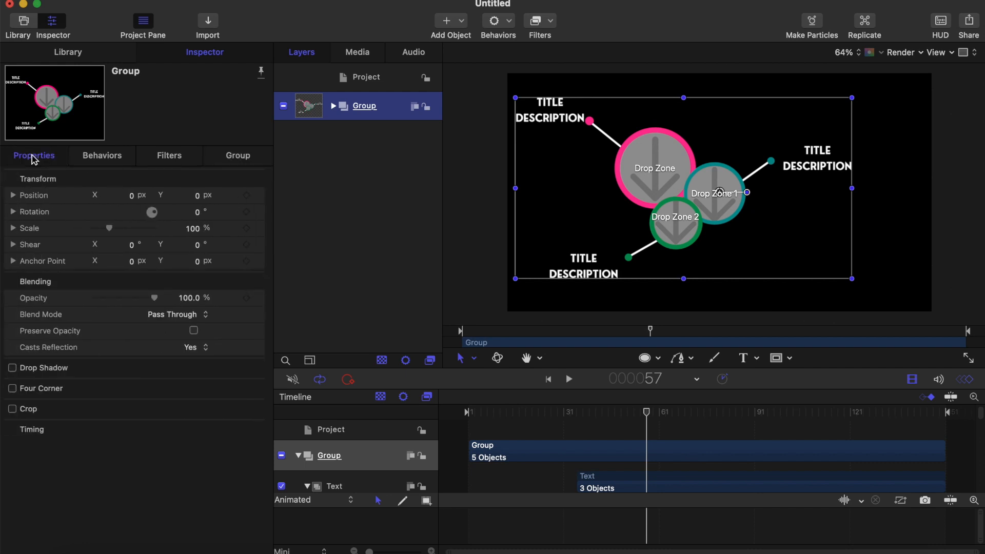
pyautogui.click(258, 197)
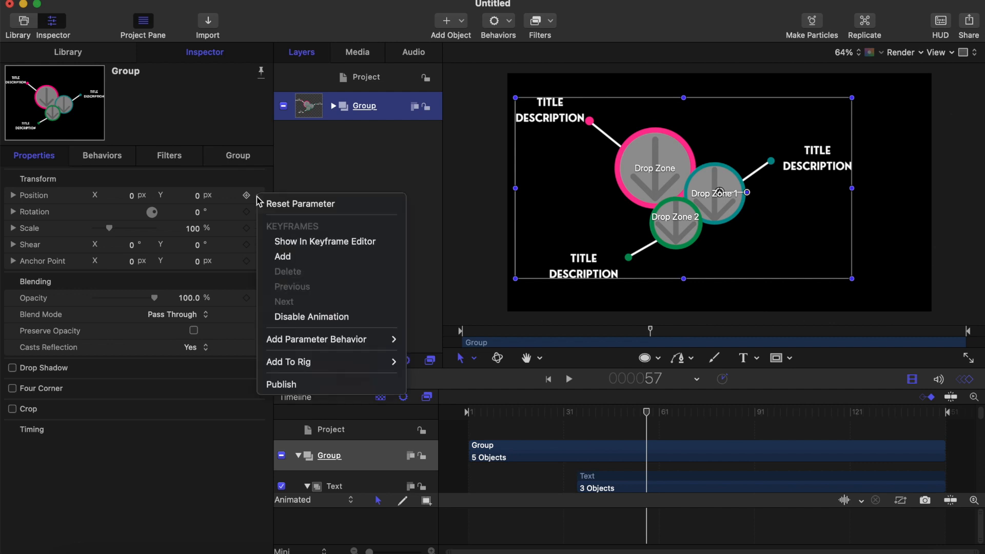
pyautogui.click(284, 385)
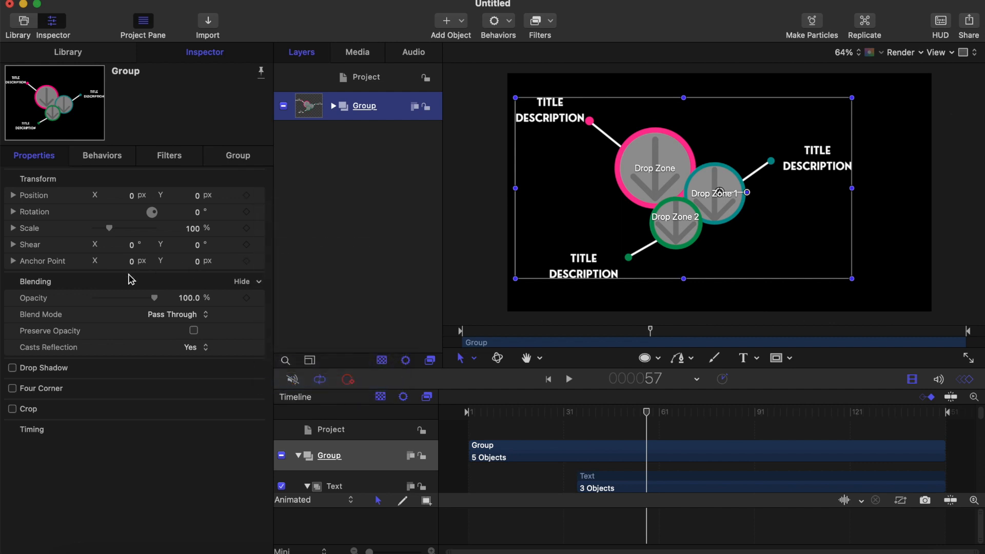
pyautogui.click(258, 229)
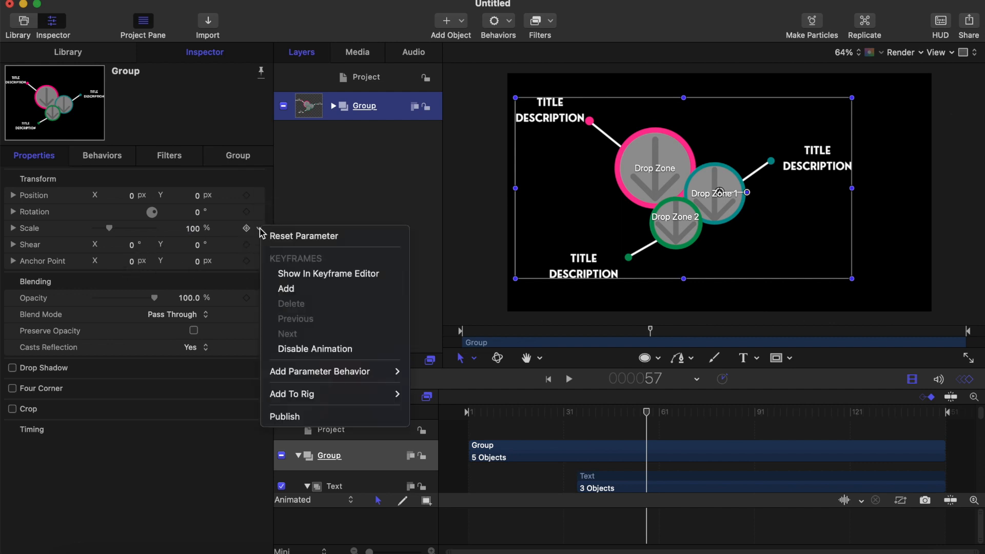
pyautogui.click(300, 416)
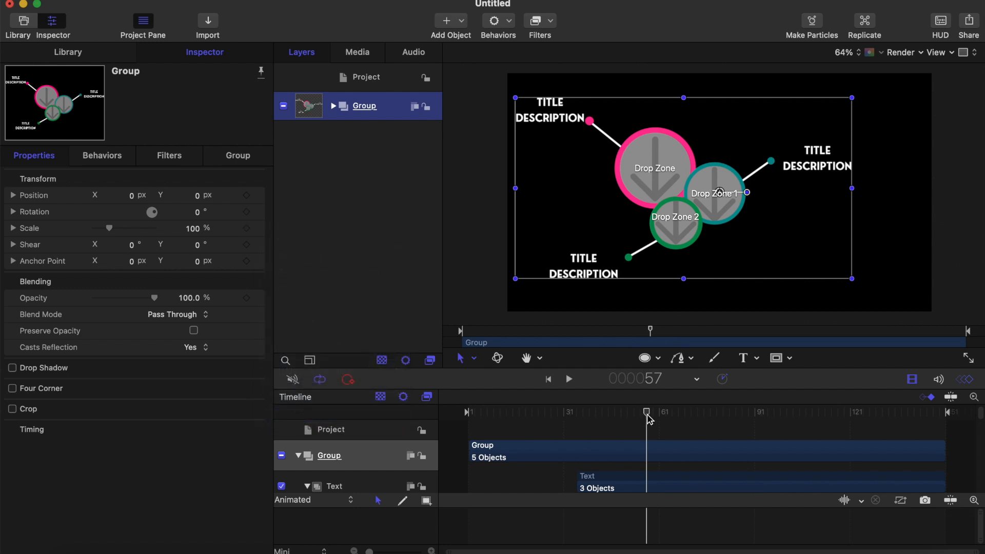
# - Move the playhead to frame 55 and publish the Scale and Position of the Drop Zone inside group 1
pyautogui.moveTo(648, 418)
pyautogui.mouseDown()
pyautogui.moveTo(424, 411)
pyautogui.moveTo(642, 413)
pyautogui.mouseUp()
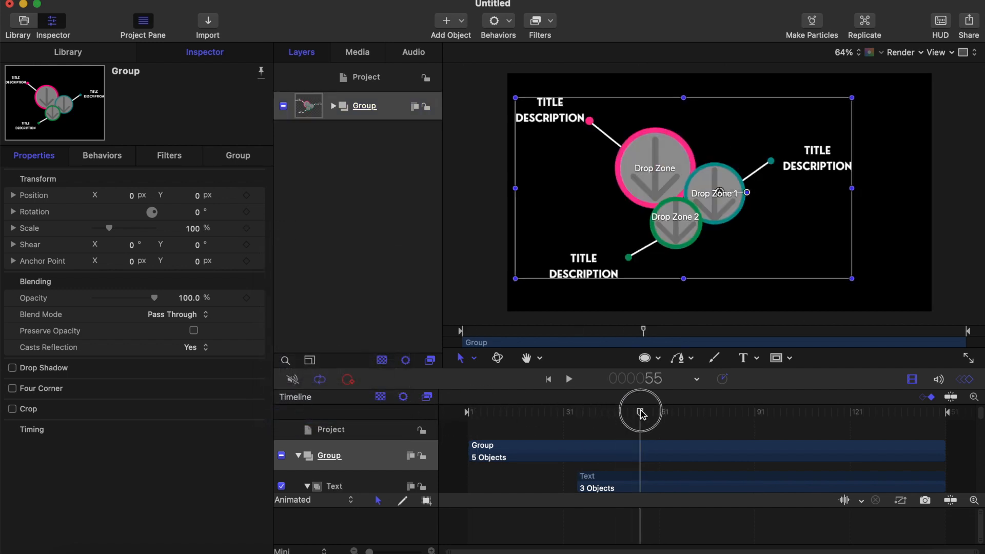
pyautogui.click(333, 107)
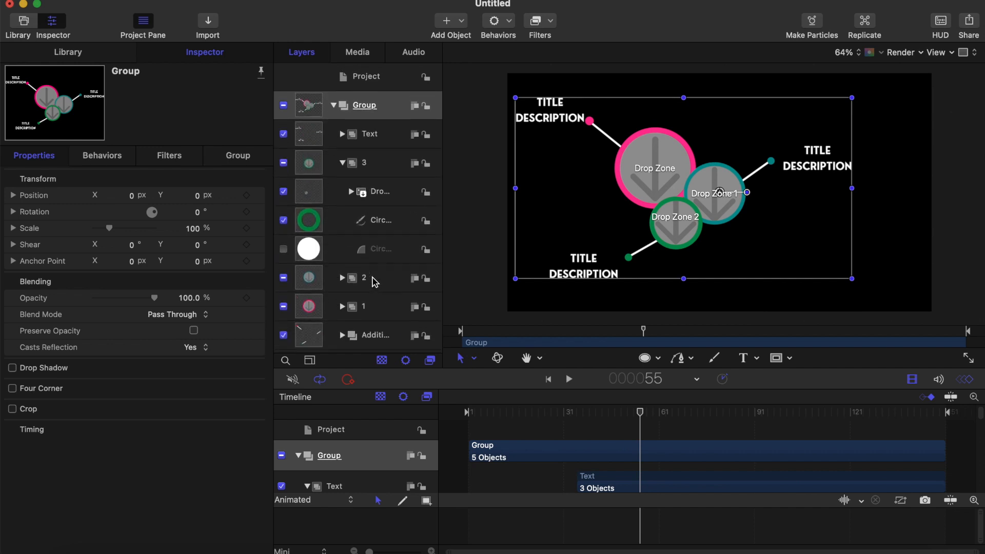
pyautogui.click(343, 306)
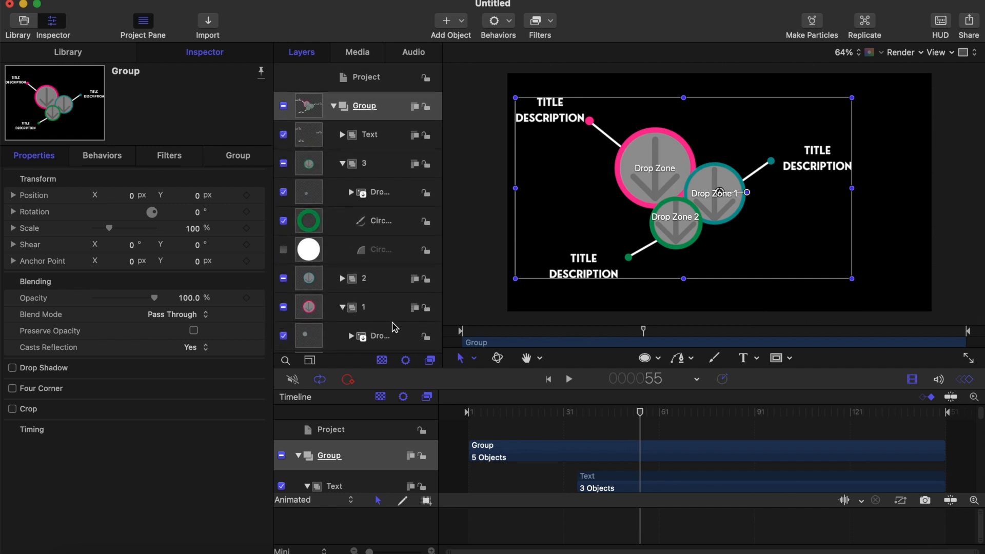
pyautogui.scroll(-3, 395, 319)
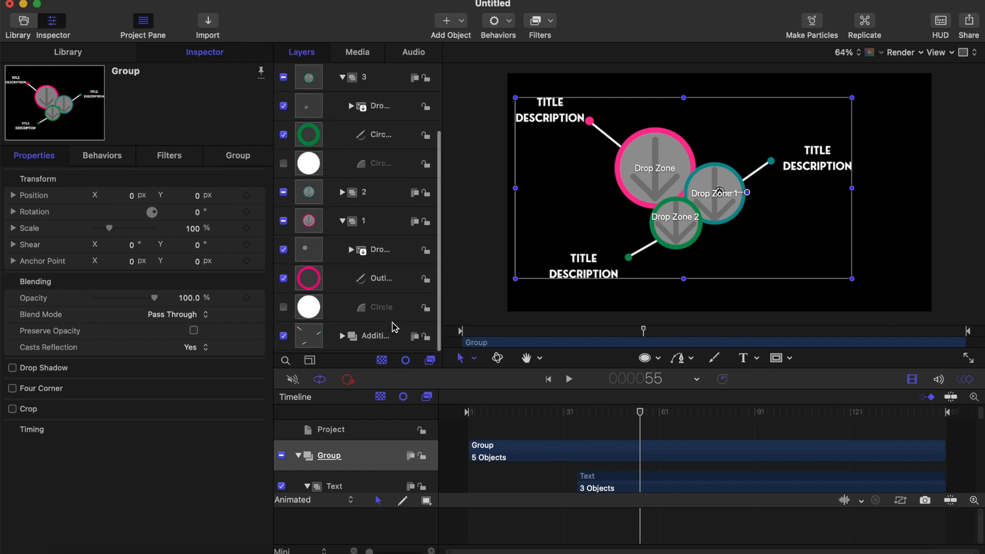
pyautogui.click(382, 257)
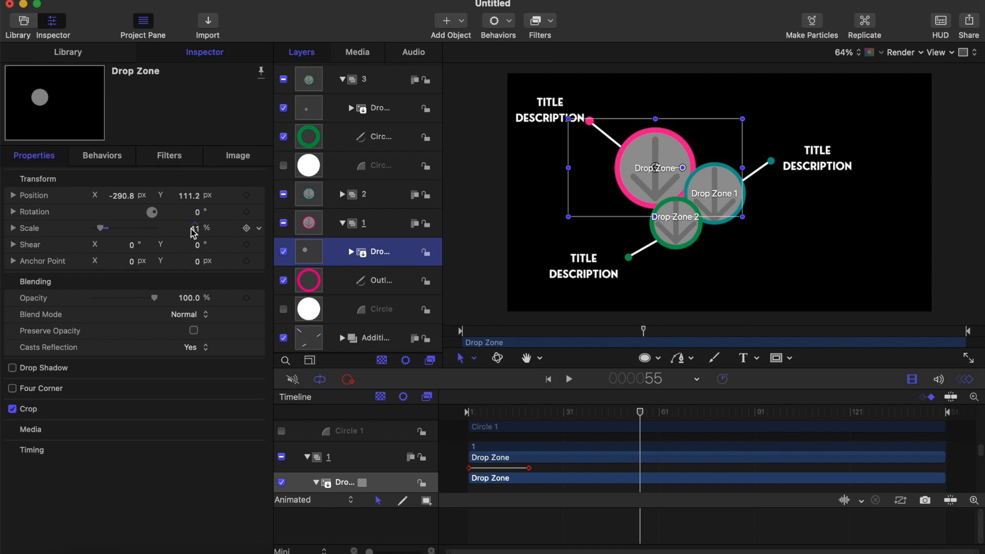
pyautogui.click(261, 234)
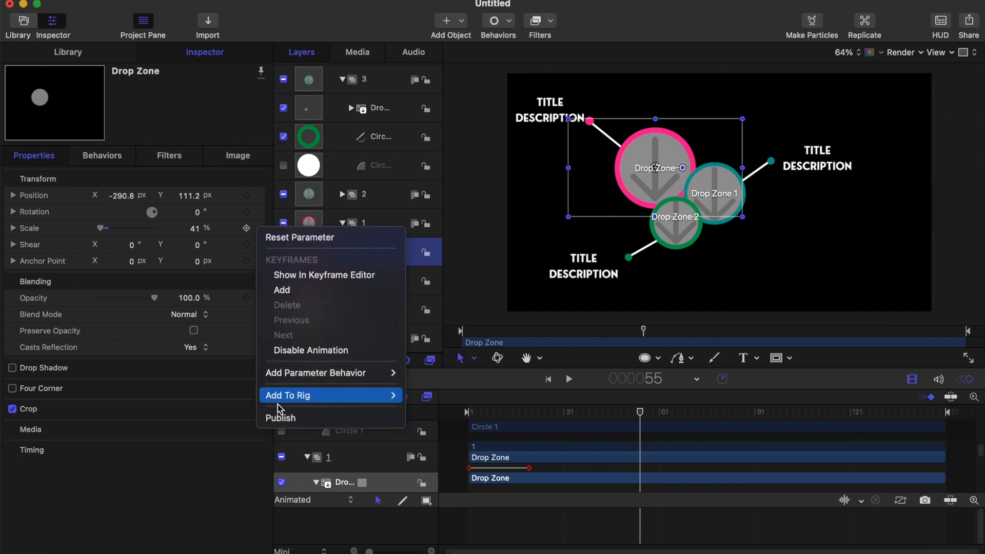
pyautogui.click(281, 420)
pyautogui.click(259, 195)
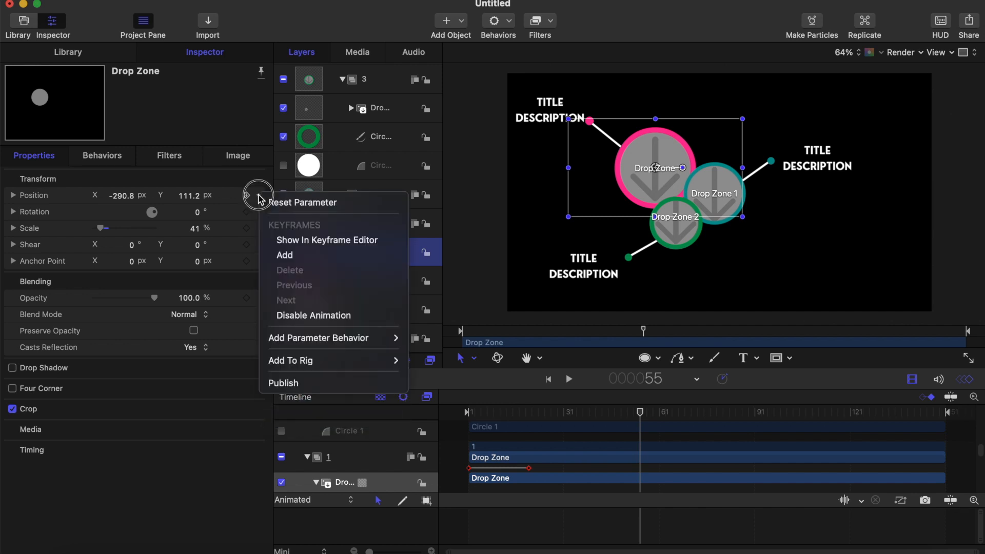
pyautogui.click(283, 382)
pyautogui.scroll(-2, 389, 253)
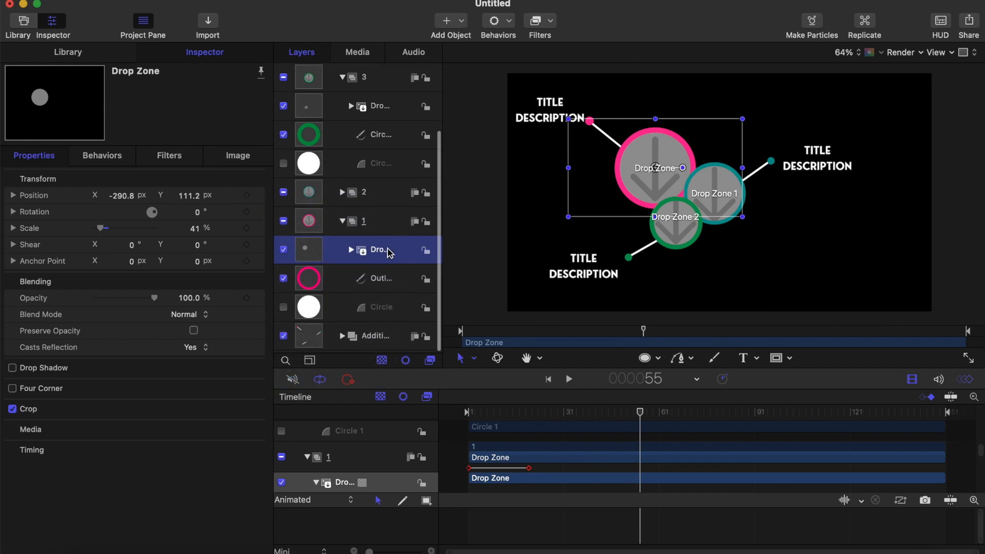
pyautogui.click(344, 226)
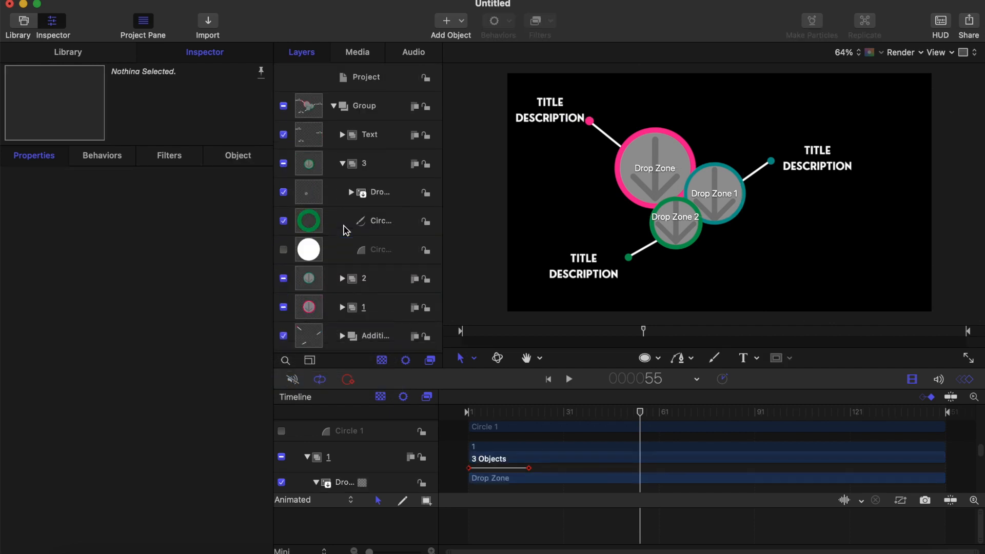
pyautogui.scroll(-1, 363, 286)
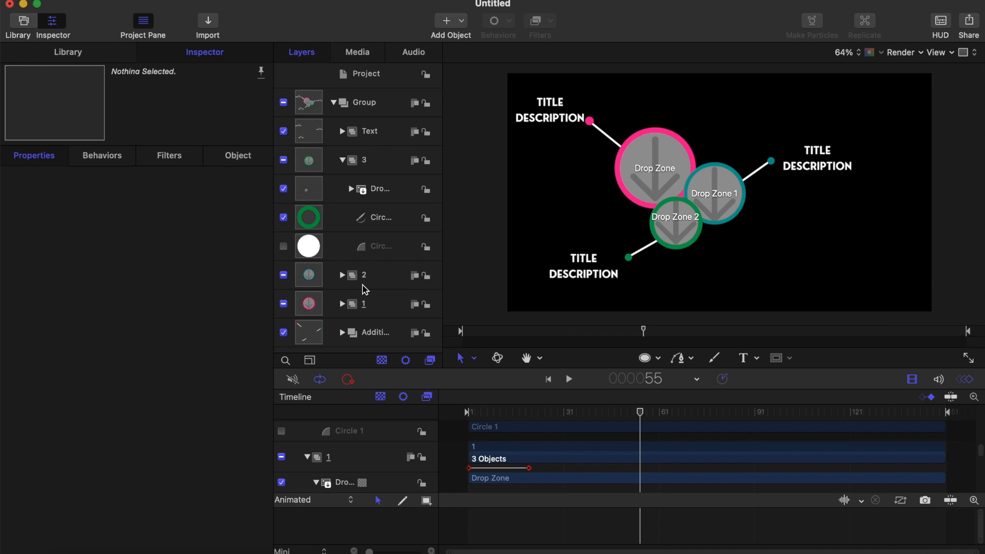
pyautogui.click(342, 304)
pyautogui.scroll(-3, 362, 298)
pyautogui.click(377, 276)
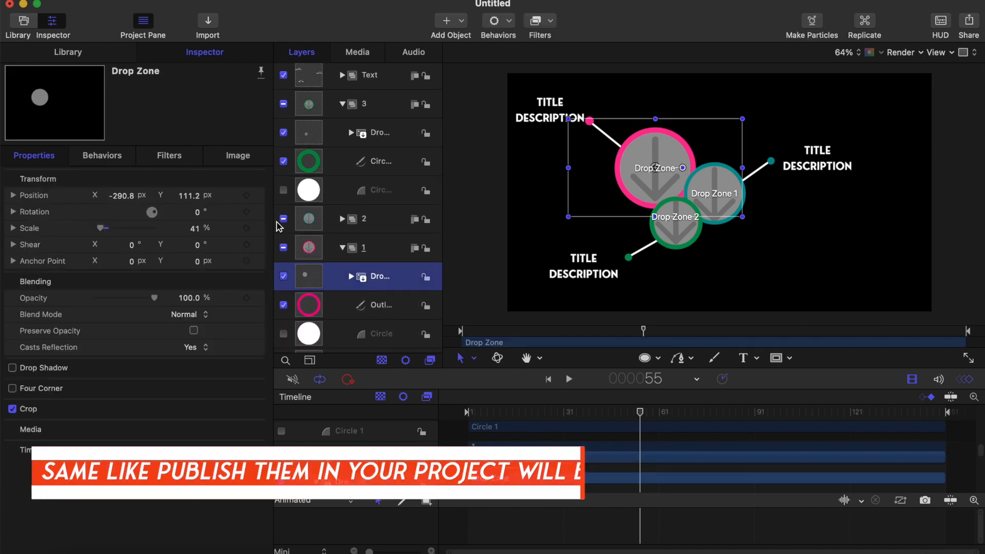
pyautogui.scroll(-1, 358, 277)
pyautogui.click(259, 195)
pyautogui.click(259, 196)
pyautogui.click(342, 234)
# - Publish the Position and Scale parameters of Drop Zone 1 inside group 2
pyautogui.click(343, 278)
pyautogui.scroll(-3, 354, 272)
pyautogui.click(377, 223)
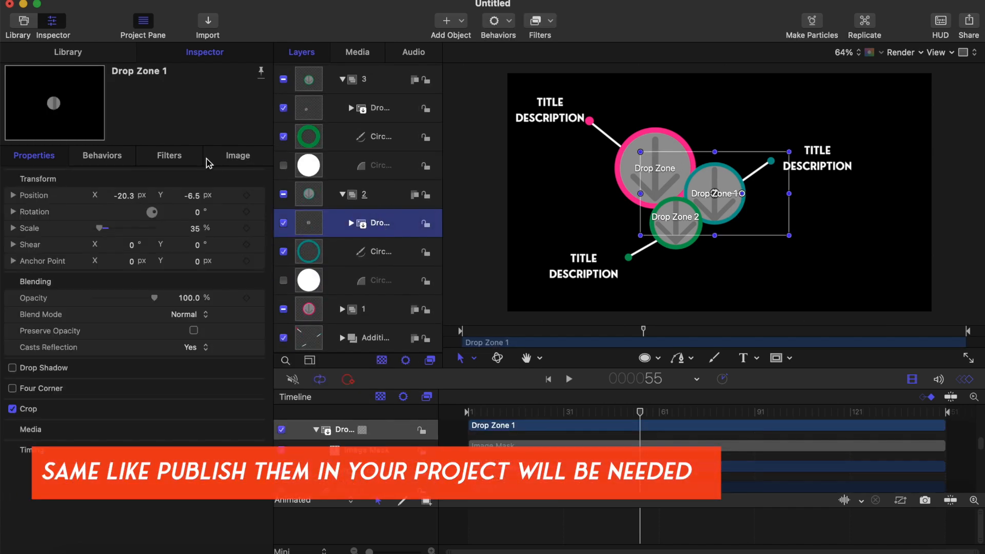
pyautogui.click(259, 195)
pyautogui.click(228, 264)
# - Collapse group 2 and publish the Position and Scale parameters of Drop Zone 2 inside group 3
pyautogui.click(342, 195)
pyautogui.click(342, 163)
pyautogui.click(343, 164)
pyautogui.click(377, 193)
pyautogui.click(259, 195)
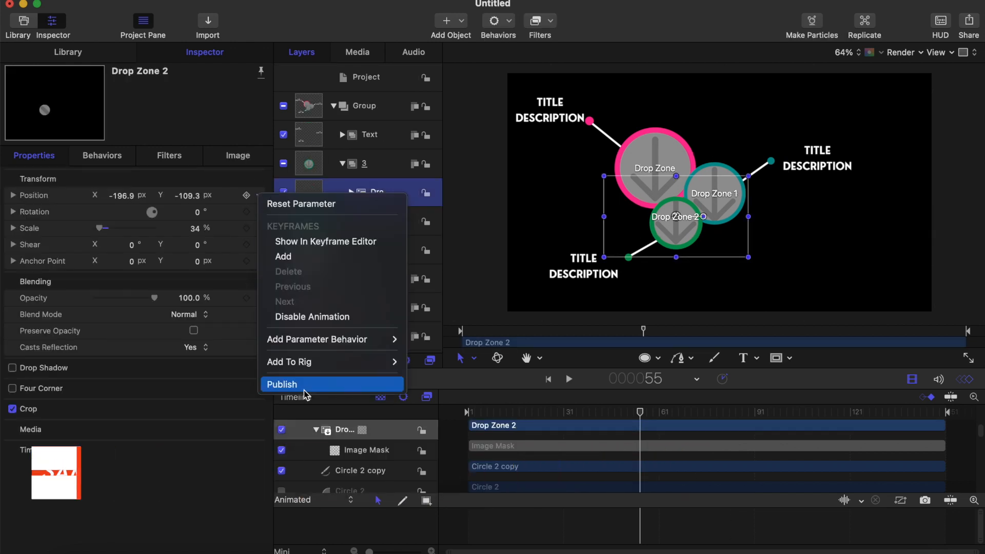
pyautogui.click(304, 387)
pyautogui.click(258, 229)
pyautogui.click(297, 416)
# - Show the project's published parameters and move the main group's Position and Scale to the head of the list
pyautogui.click(329, 82)
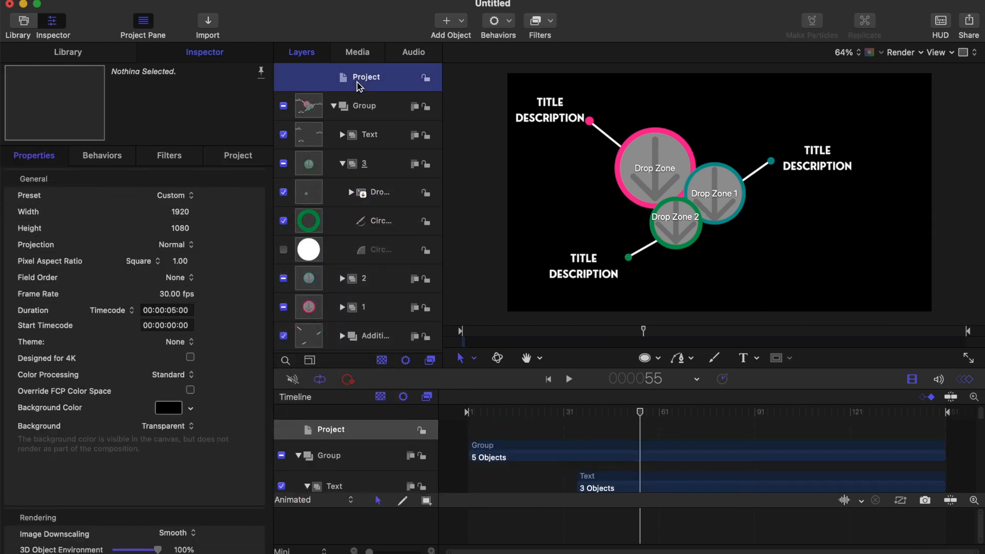
pyautogui.scroll(-5, 123, 394)
pyautogui.scroll(5, 122, 394)
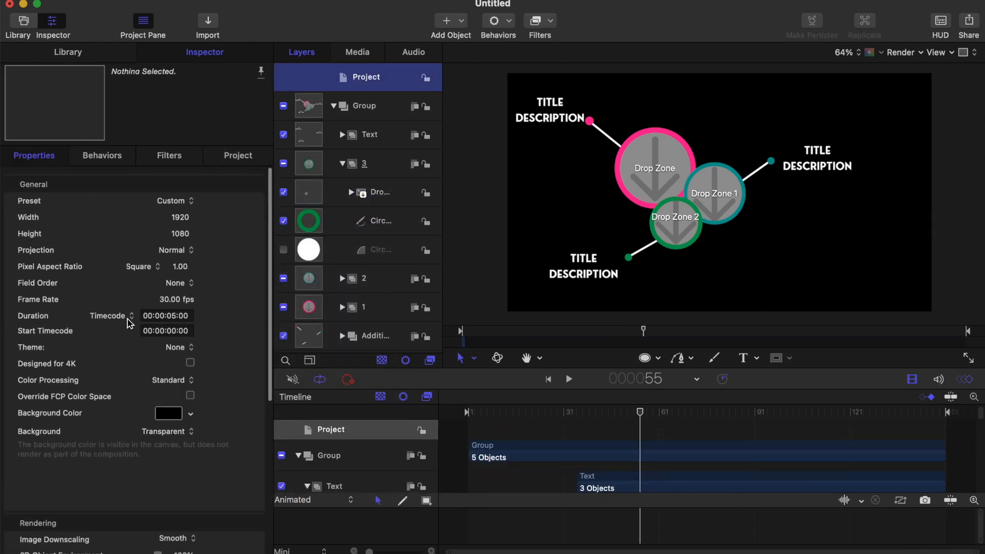
pyautogui.click(231, 157)
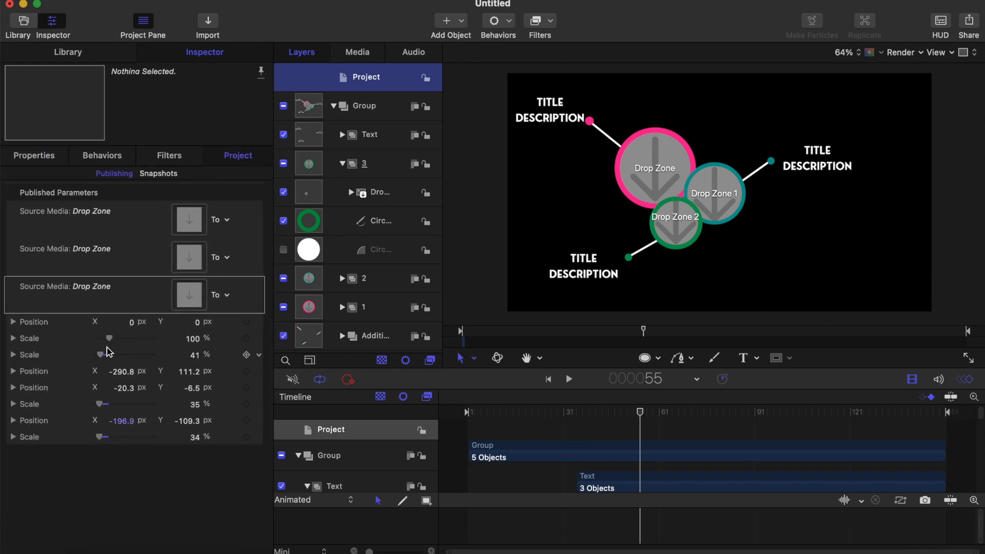
pyautogui.click(123, 324)
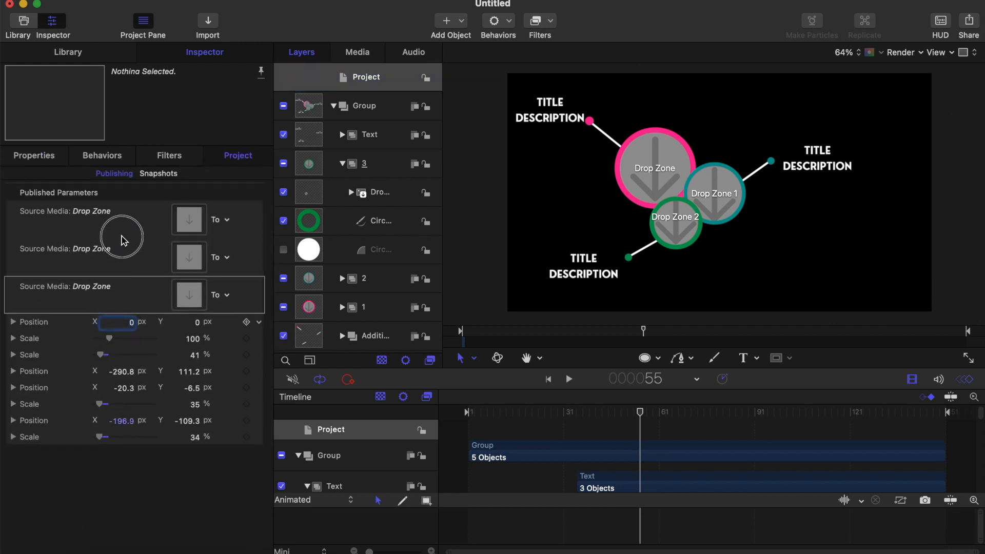
pyautogui.moveTo(42, 323); pyautogui.dragTo(46, 250)
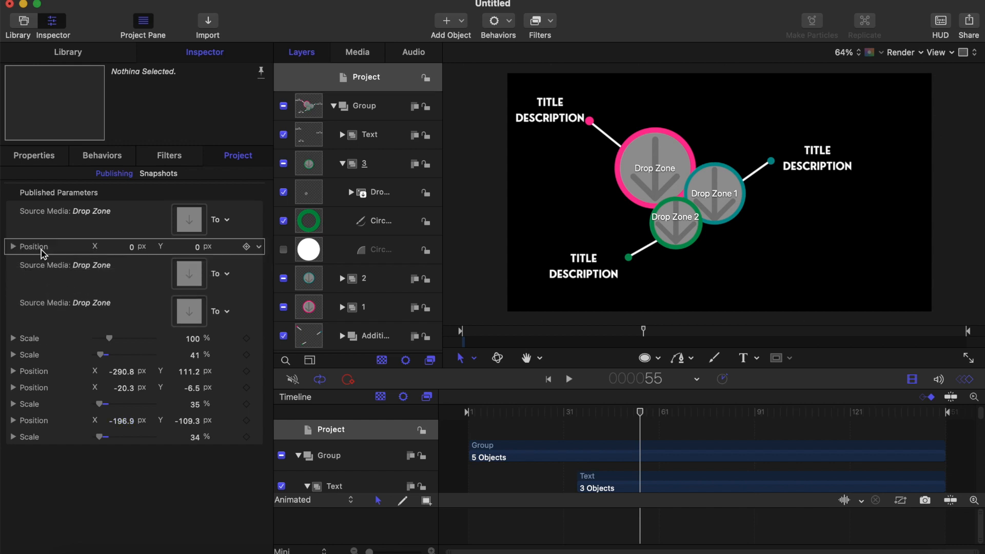
pyautogui.moveTo(40, 339); pyautogui.dragTo(37, 263)
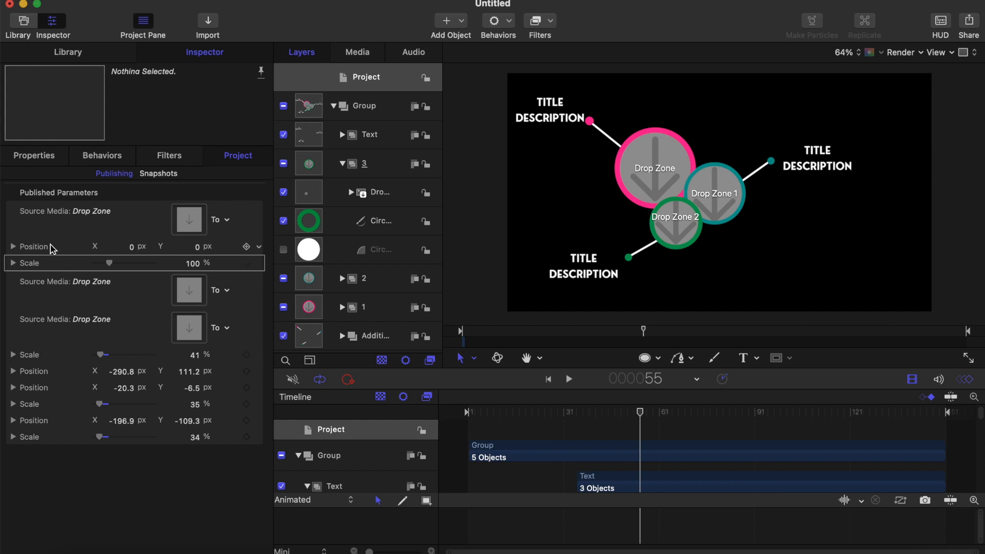
pyautogui.moveTo(51, 246); pyautogui.dragTo(54, 208)
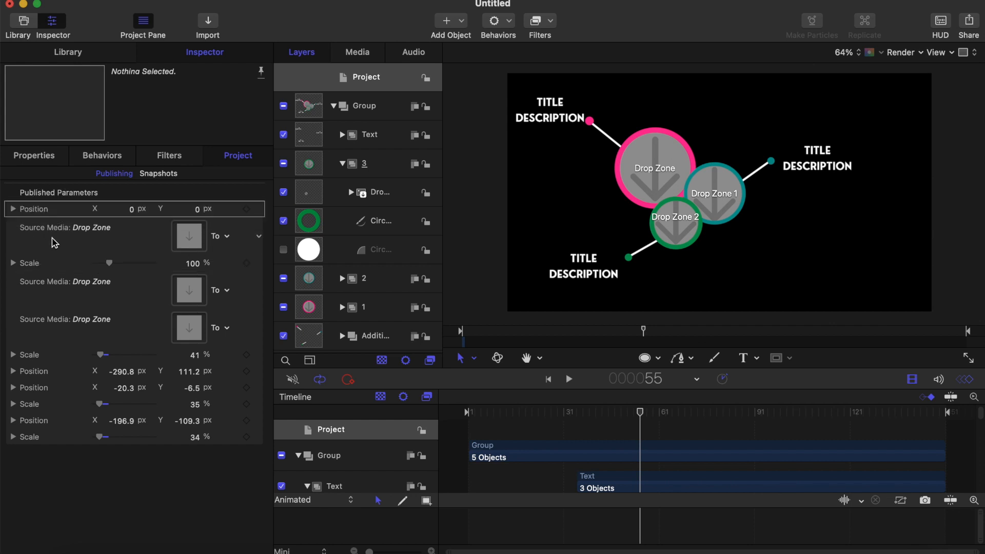
pyautogui.moveTo(43, 263); pyautogui.dragTo(44, 226)
# - Reorder the remaining published parameters so each drop zone's source media is followed by its own Scale and Position
pyautogui.moveTo(44, 355); pyautogui.dragTo(44, 283)
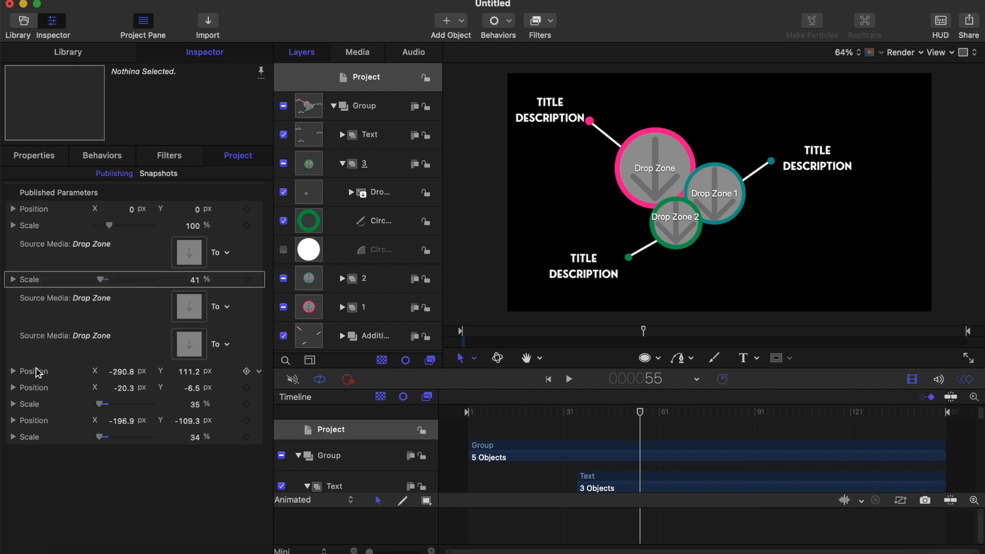
pyautogui.moveTo(36, 374); pyautogui.dragTo(39, 341)
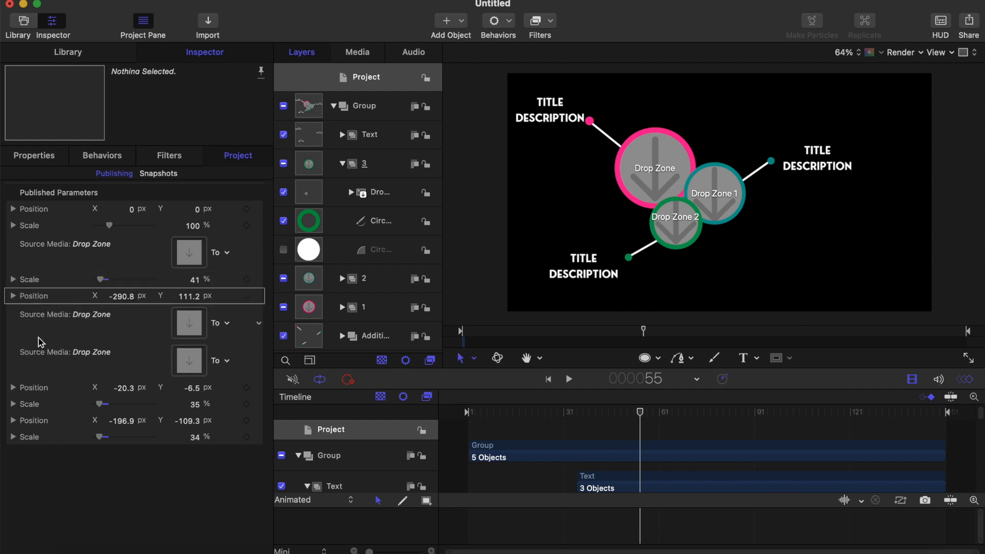
pyautogui.moveTo(34, 392); pyautogui.dragTo(17, 356)
pyautogui.moveTo(51, 312); pyautogui.dragTo(43, 354)
pyautogui.moveTo(37, 407); pyautogui.dragTo(37, 351)
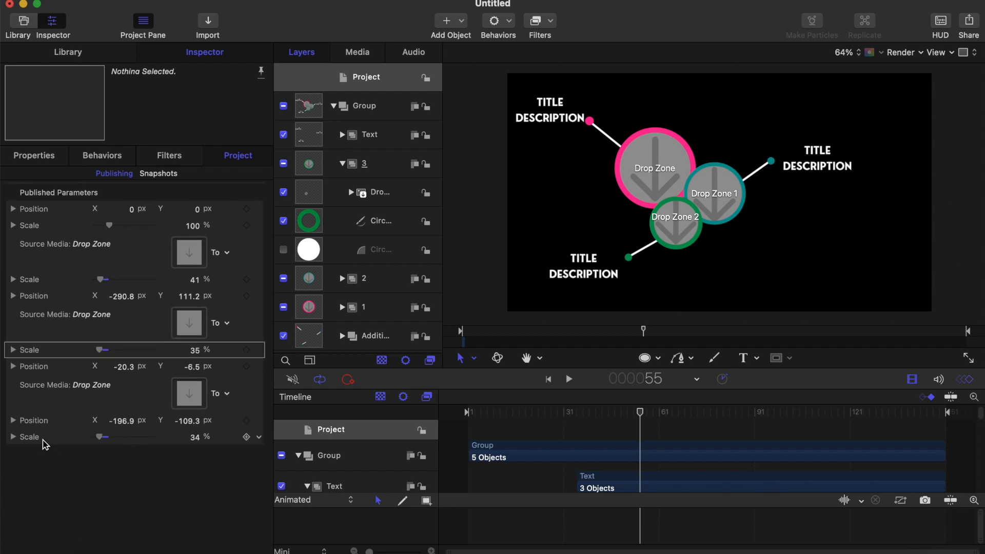
pyautogui.moveTo(45, 444); pyautogui.dragTo(44, 420)
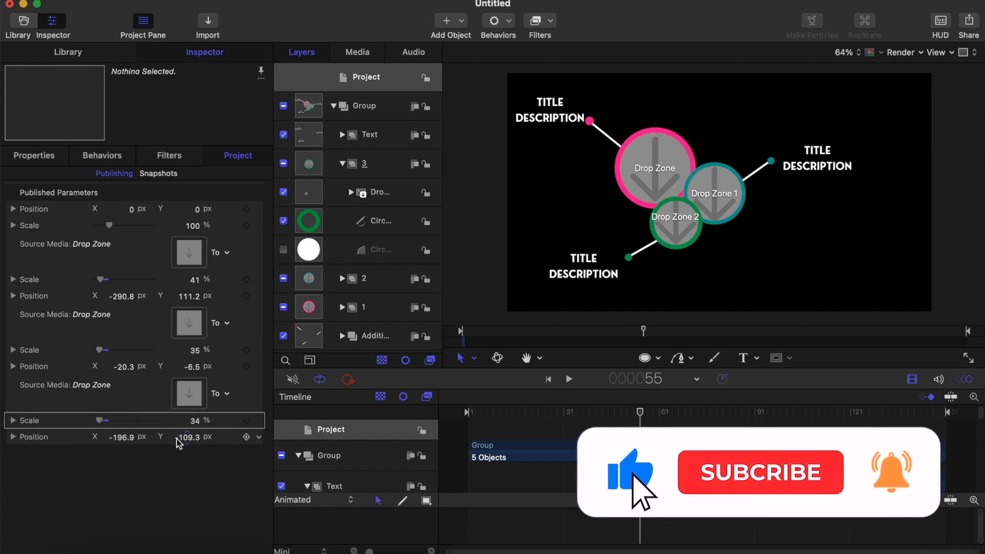
# - Set the published Scale to 42% for Drop Zone 2 and Drop Zone 1, and to 53% for the first Drop Zone
pyautogui.moveTo(101, 422); pyautogui.dragTo(103, 424)
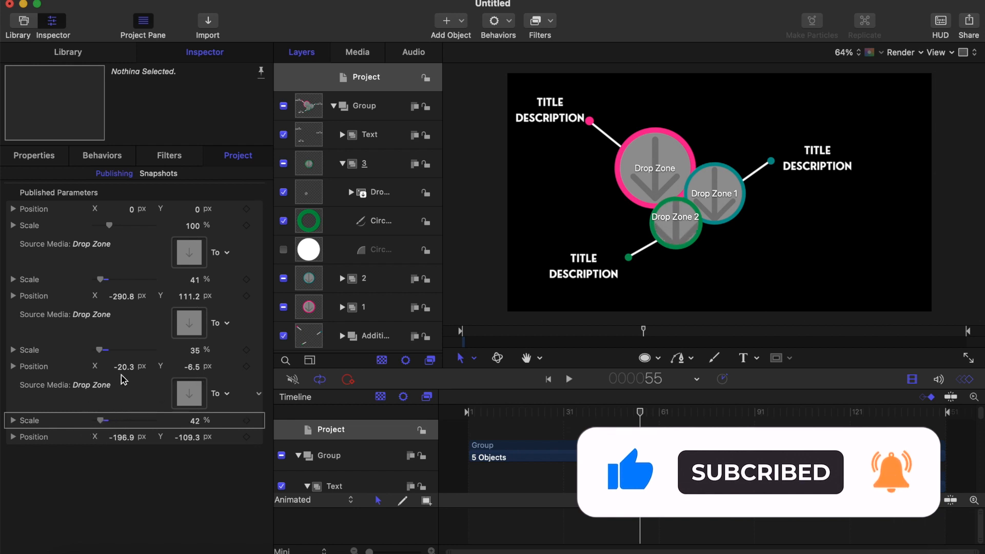
pyautogui.moveTo(99, 351)
pyautogui.mouseDown()
pyautogui.moveTo(107, 354)
pyautogui.moveTo(85, 353)
pyautogui.moveTo(100, 353)
pyautogui.mouseUp()
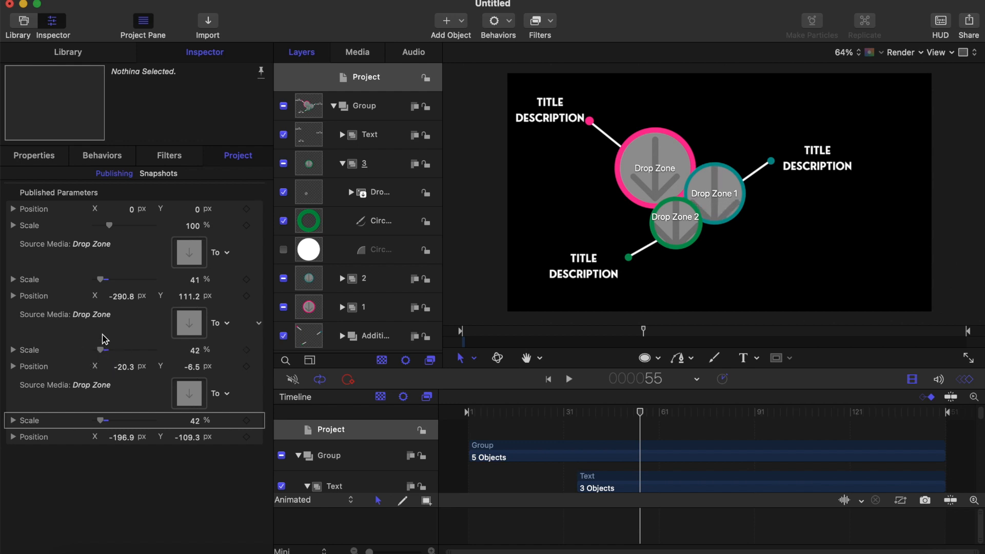
pyautogui.moveTo(101, 283); pyautogui.dragTo(103, 284)
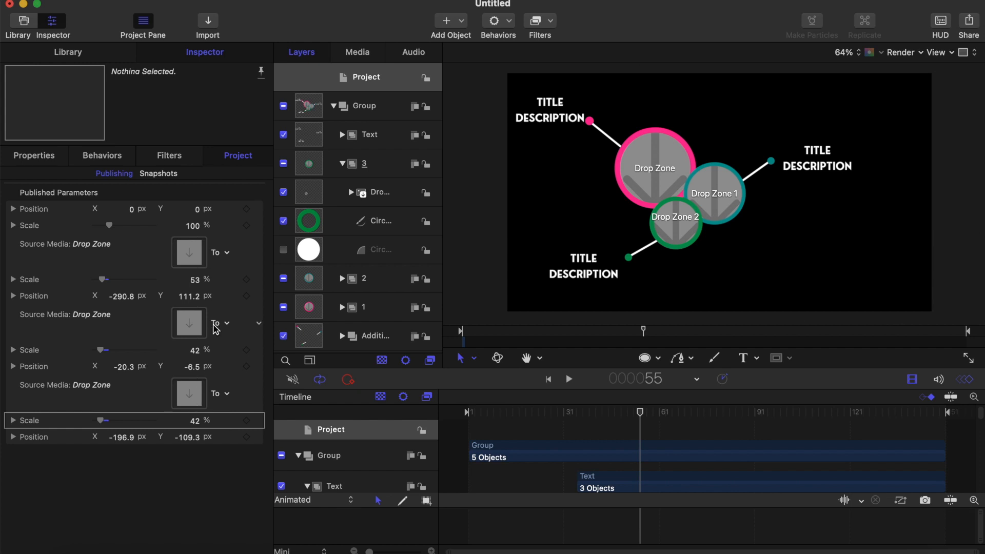
# - Save the project as a Final Cut Pro title template named "Infoghaphics Drop Zone" in the TFI category and publish it
pyautogui.click(86, 0)
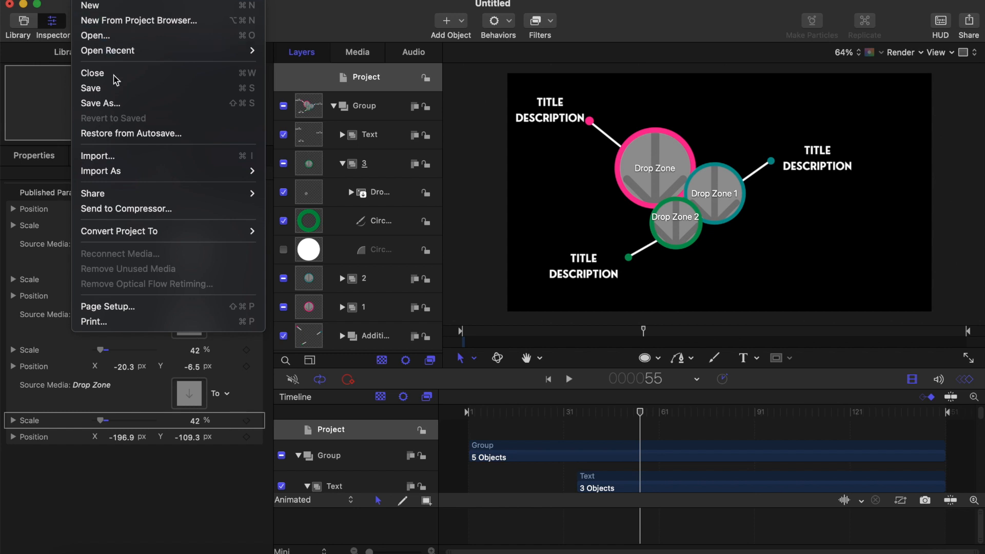
pyautogui.click(127, 103)
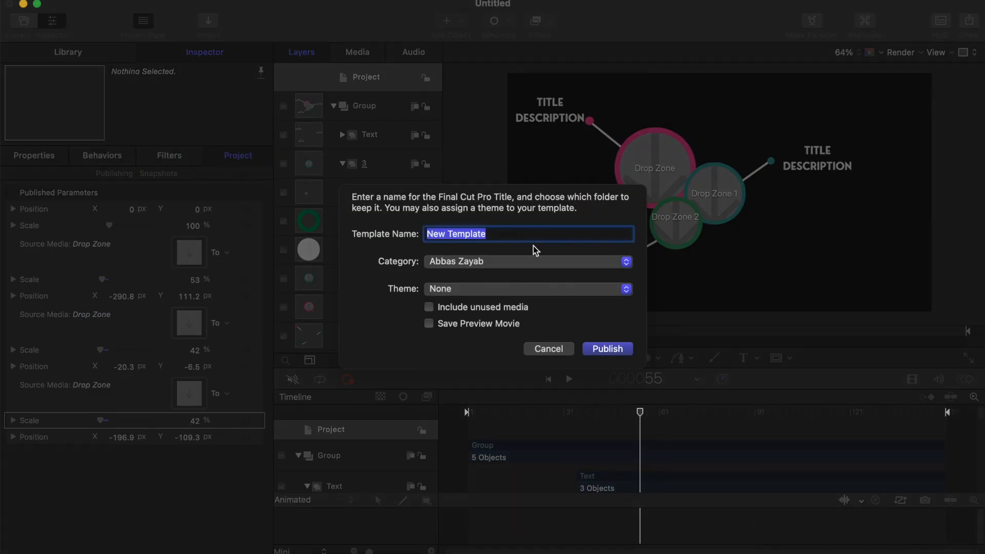
pyautogui.click(494, 263)
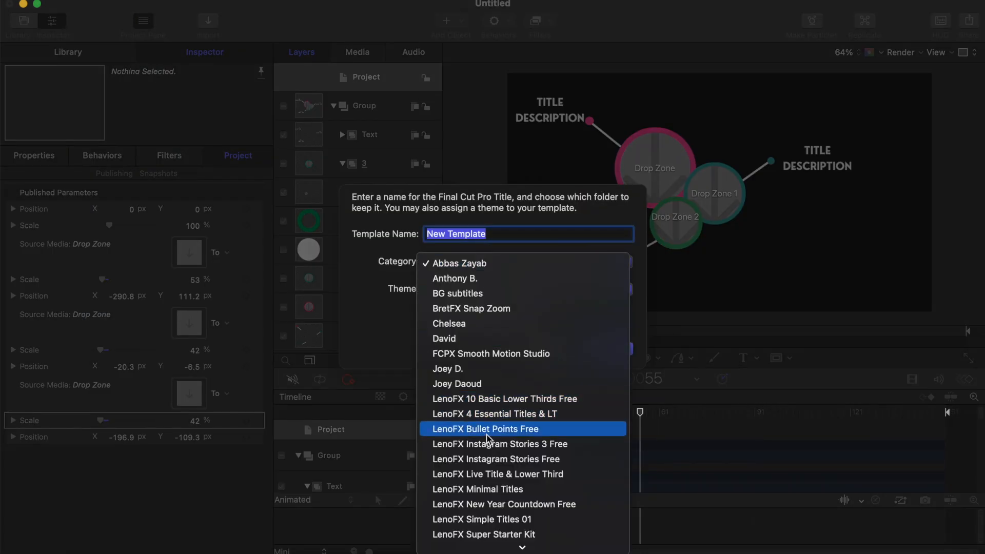
pyautogui.scroll(-5, 487, 431)
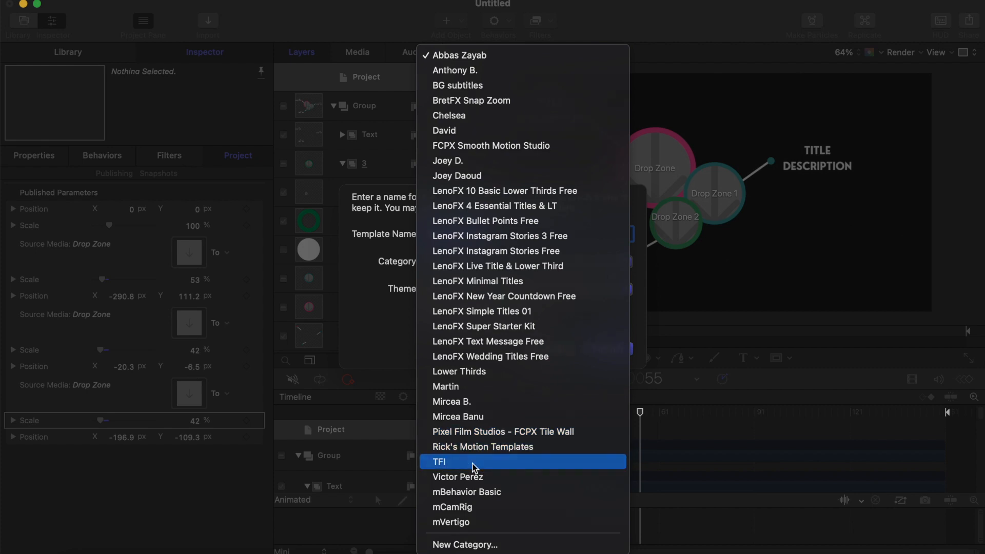
pyautogui.click(474, 464)
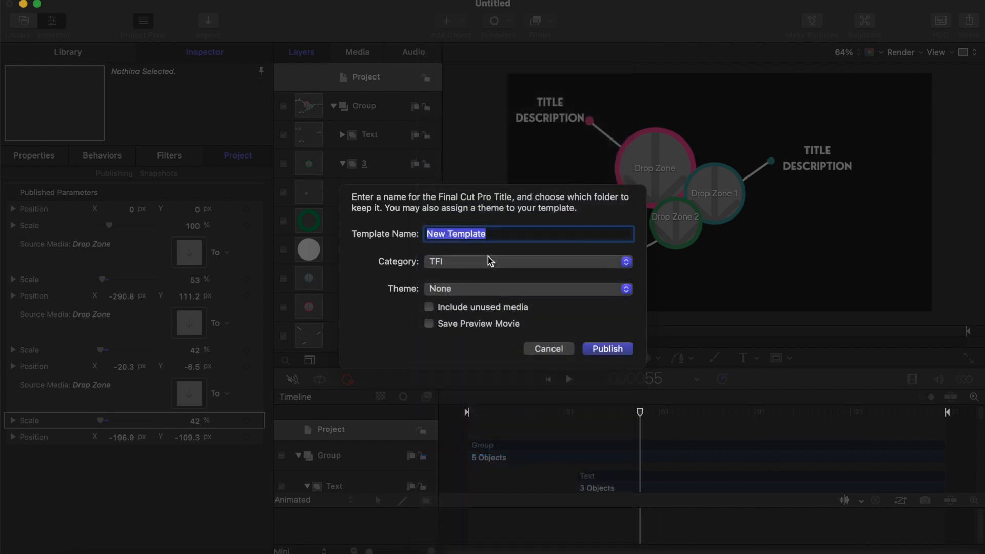
pyautogui.moveTo(499, 234); pyautogui.dragTo(418, 231)
pyautogui.press('BackSpace')
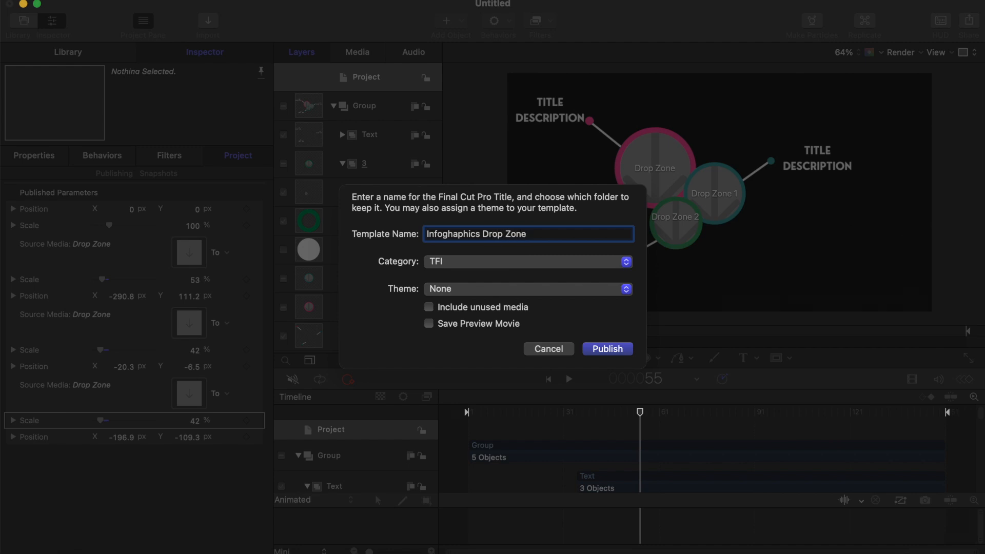
pyautogui.click(604, 352)
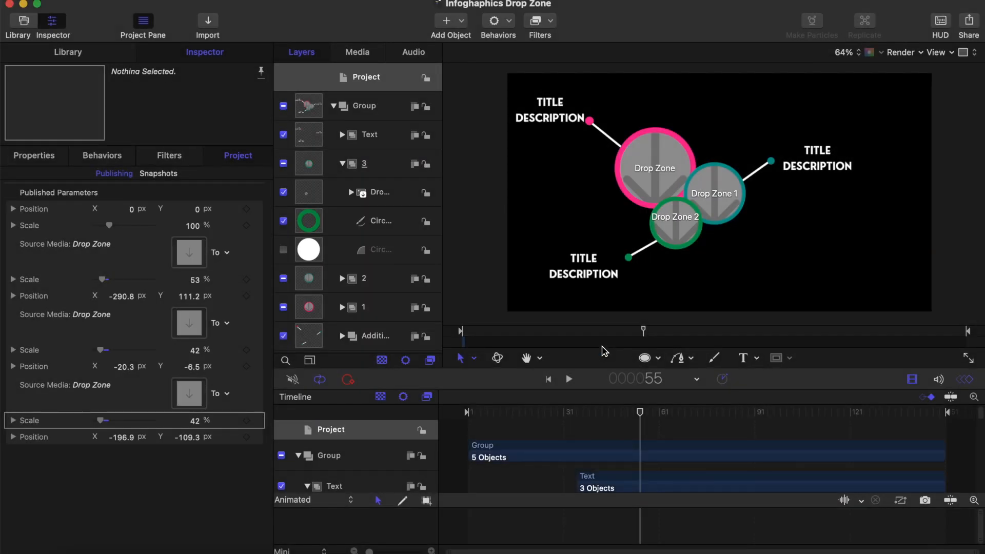